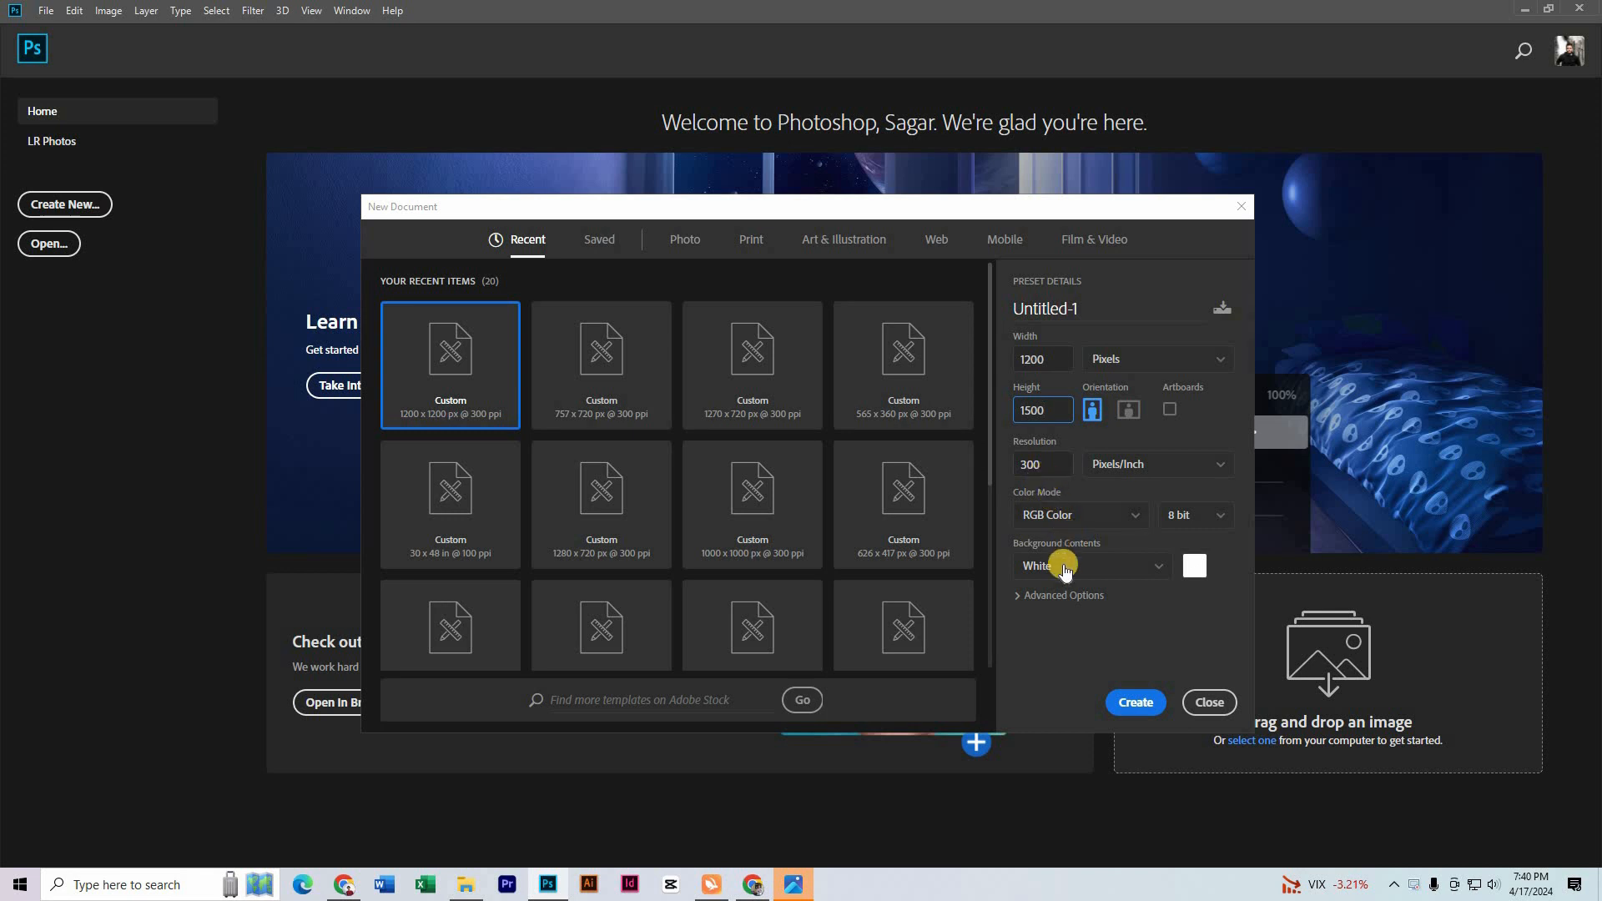
Create the 1200 x 1500 px, 300 ppi white document and open pngwing.com (3) and pngwing.com (2) from Downloads.
left_click(1131, 700)
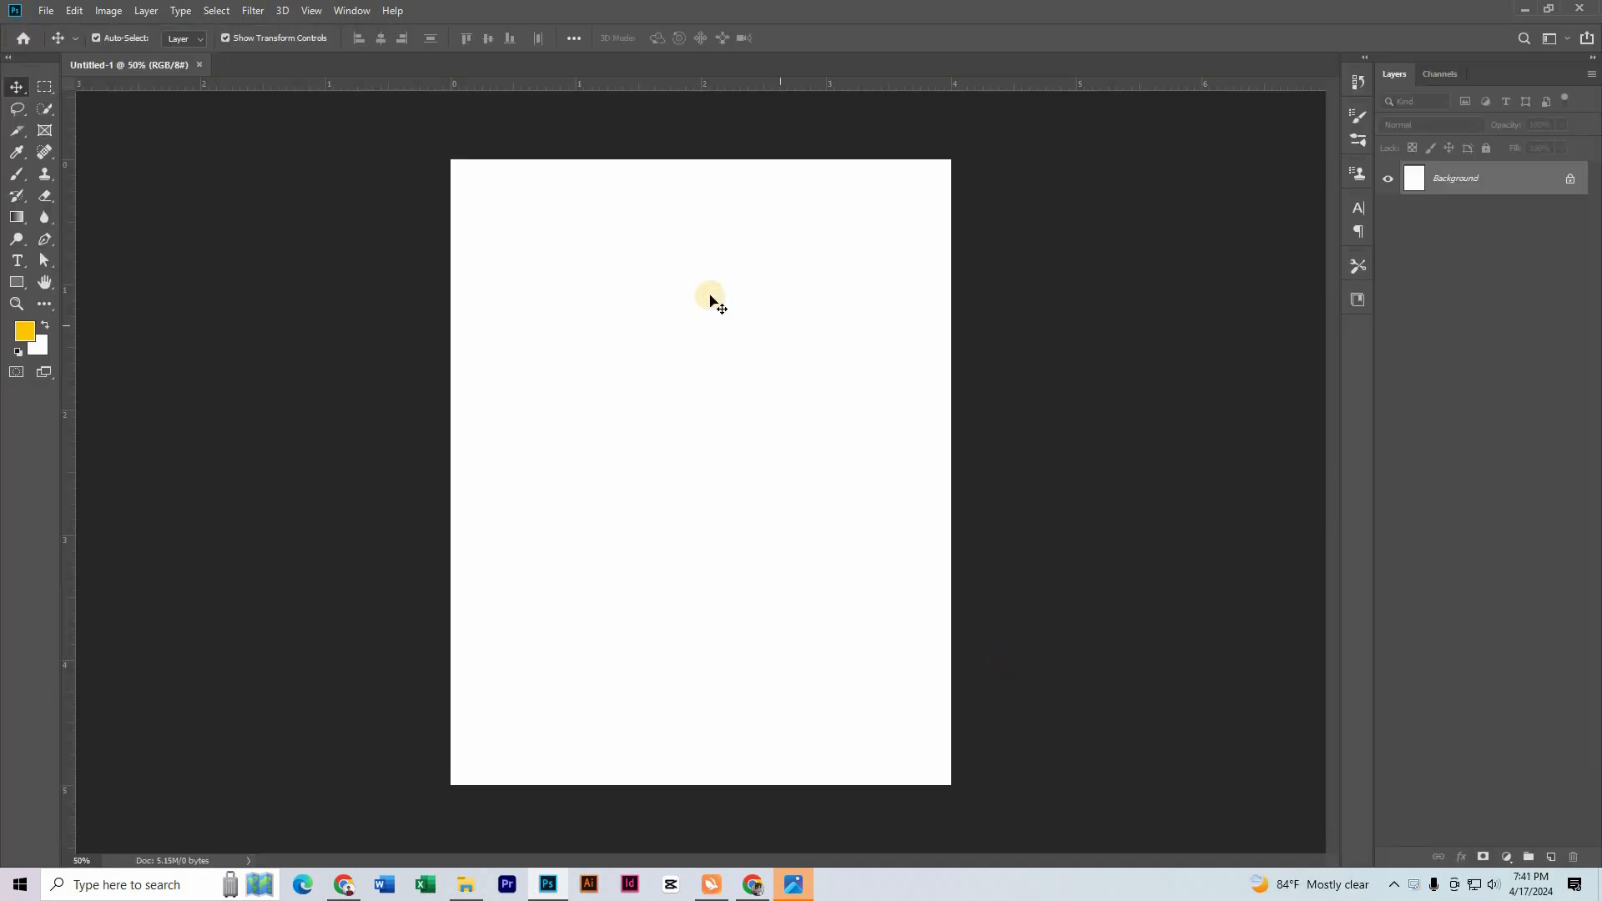
left_click(46, 10)
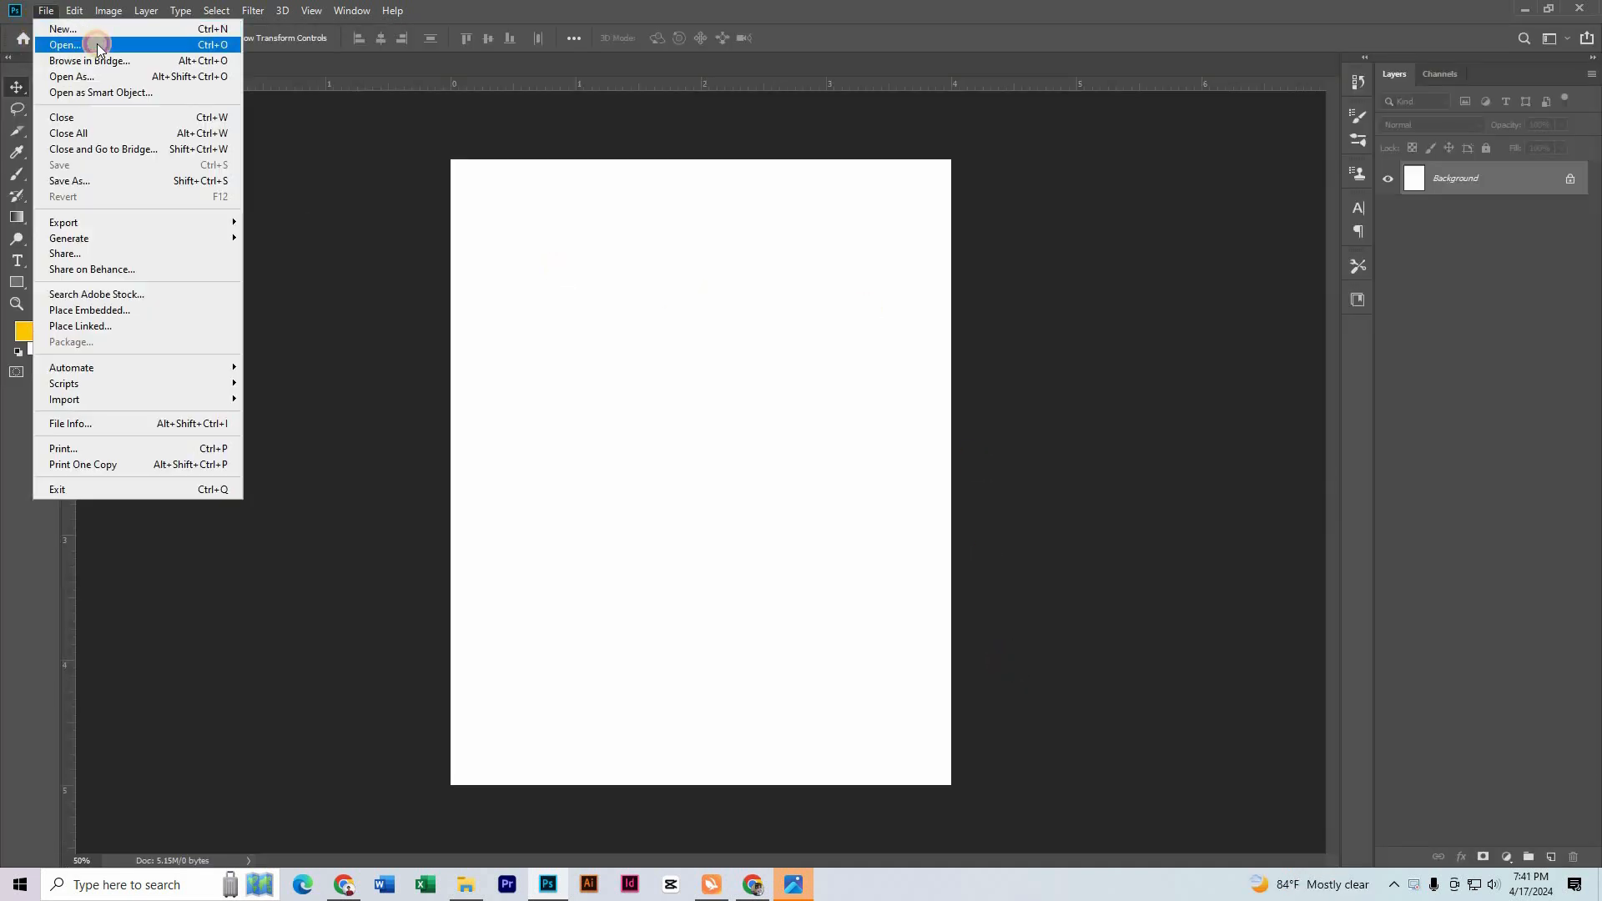
left_click(94, 39)
left_click(388, 213)
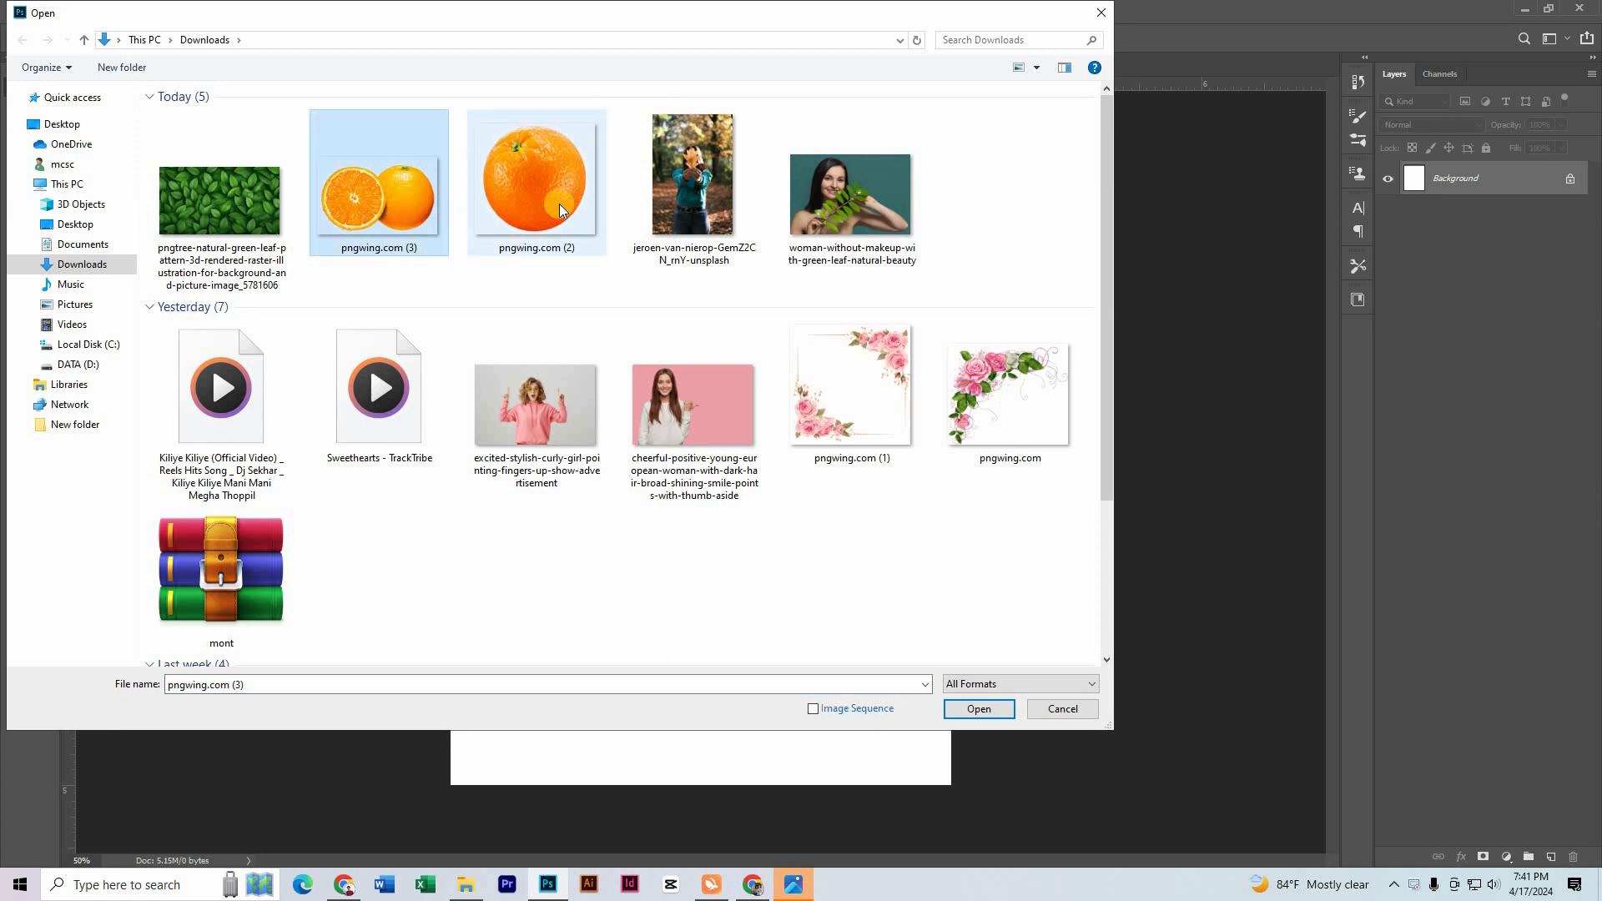
left_click(560, 210, "ctrl")
left_click(978, 709)
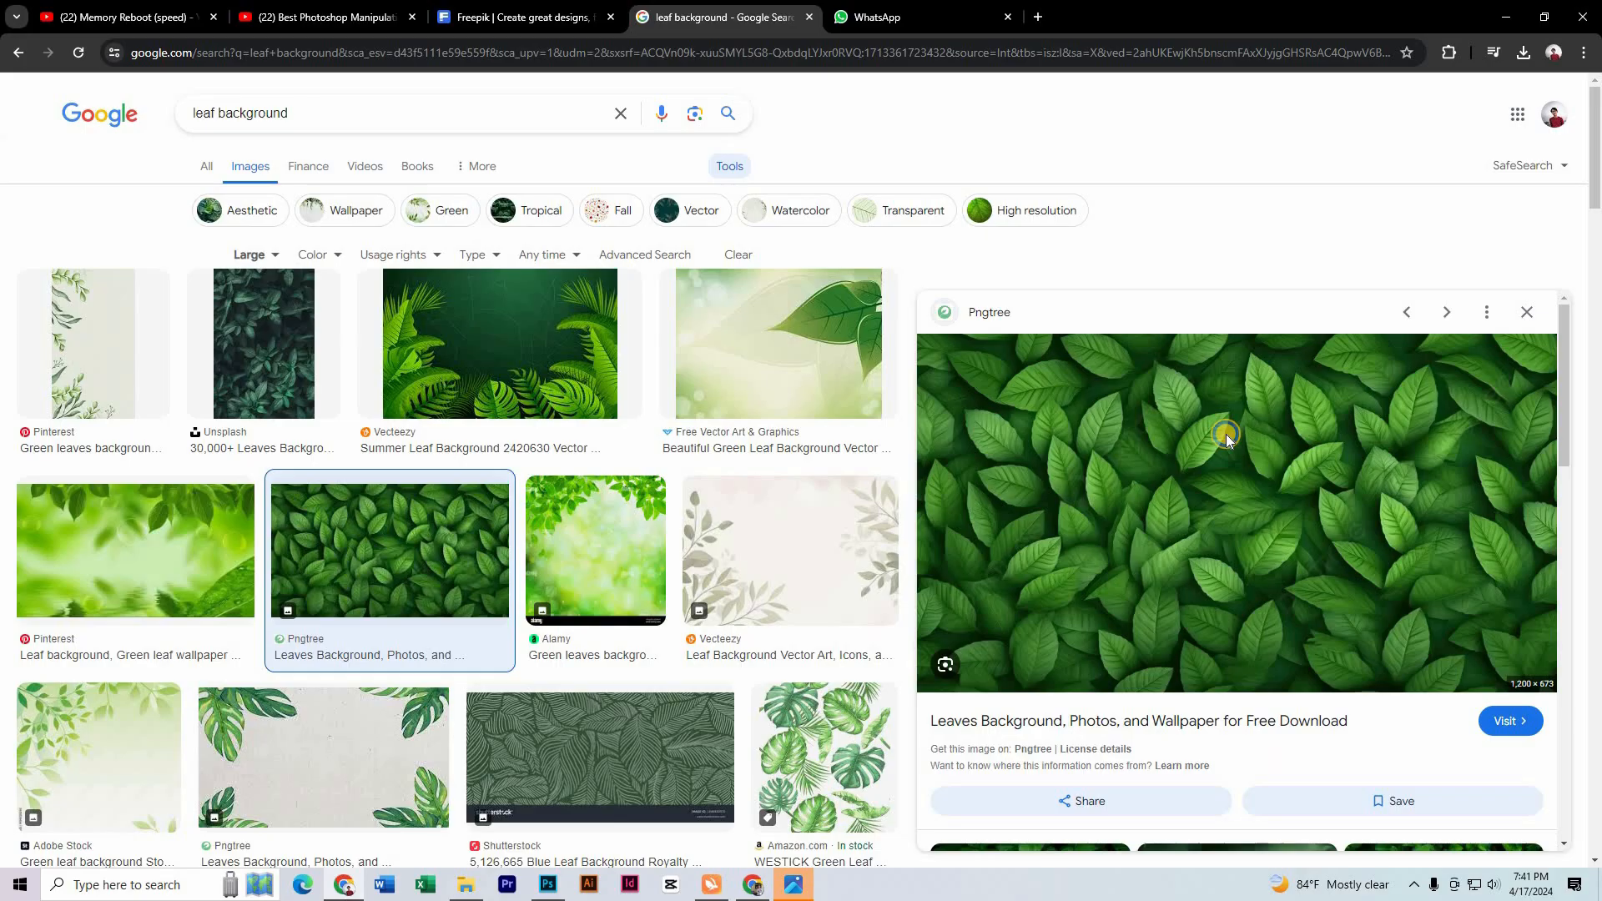
Copy the Pngtree green leaf image from the Chrome image search and paste it into the Untitled-1 document in Photoshop.
right_click(1226, 434)
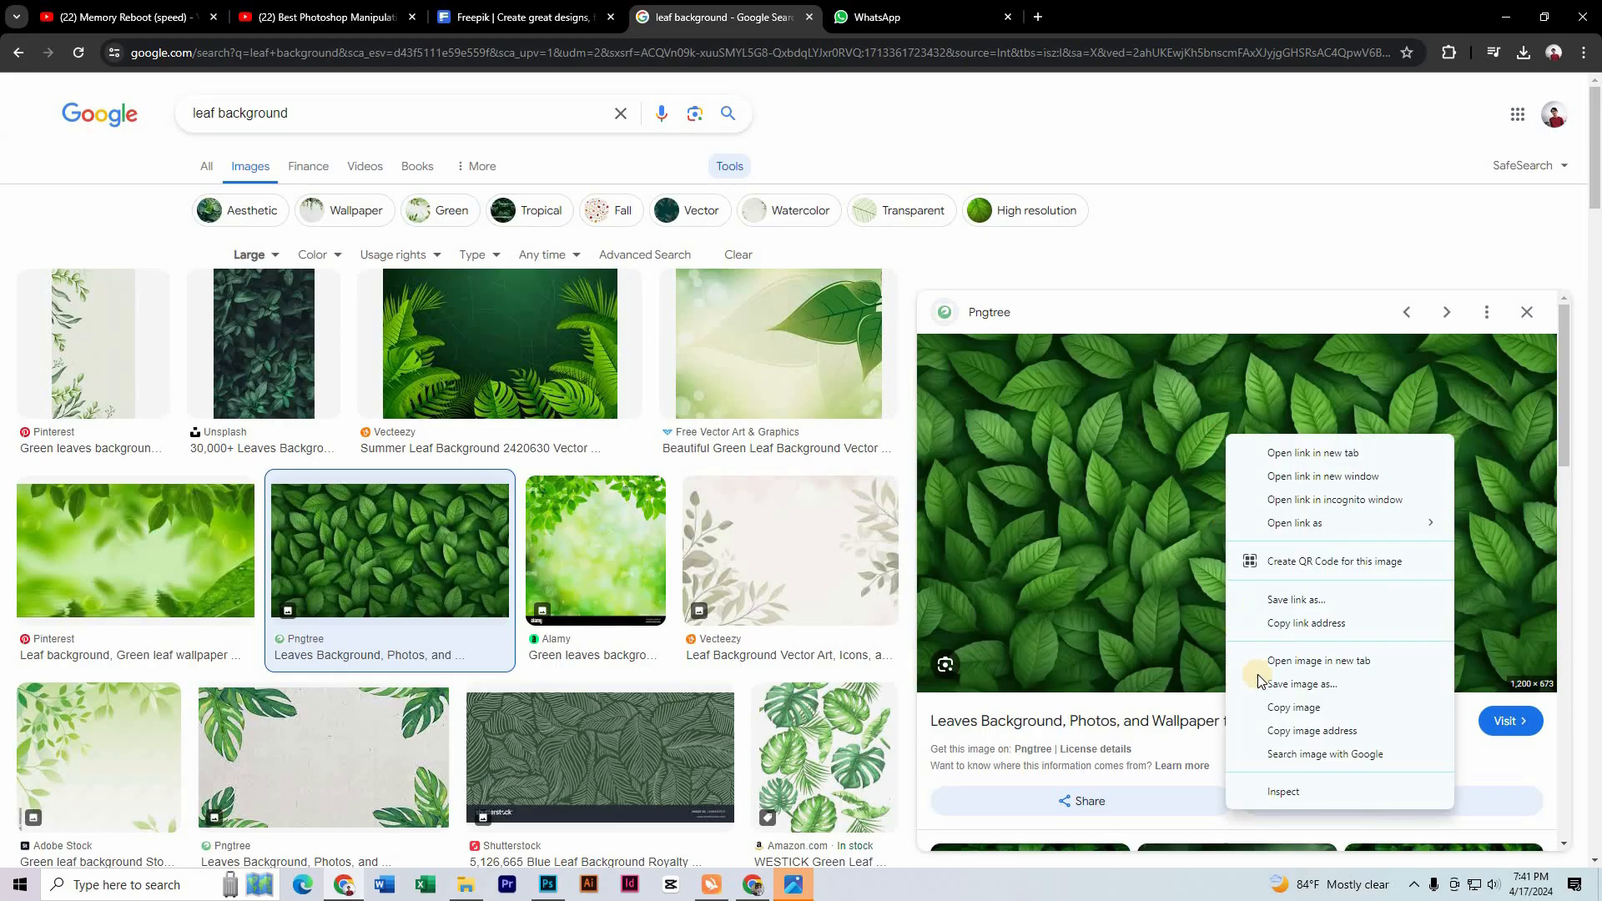
left_click(1292, 707)
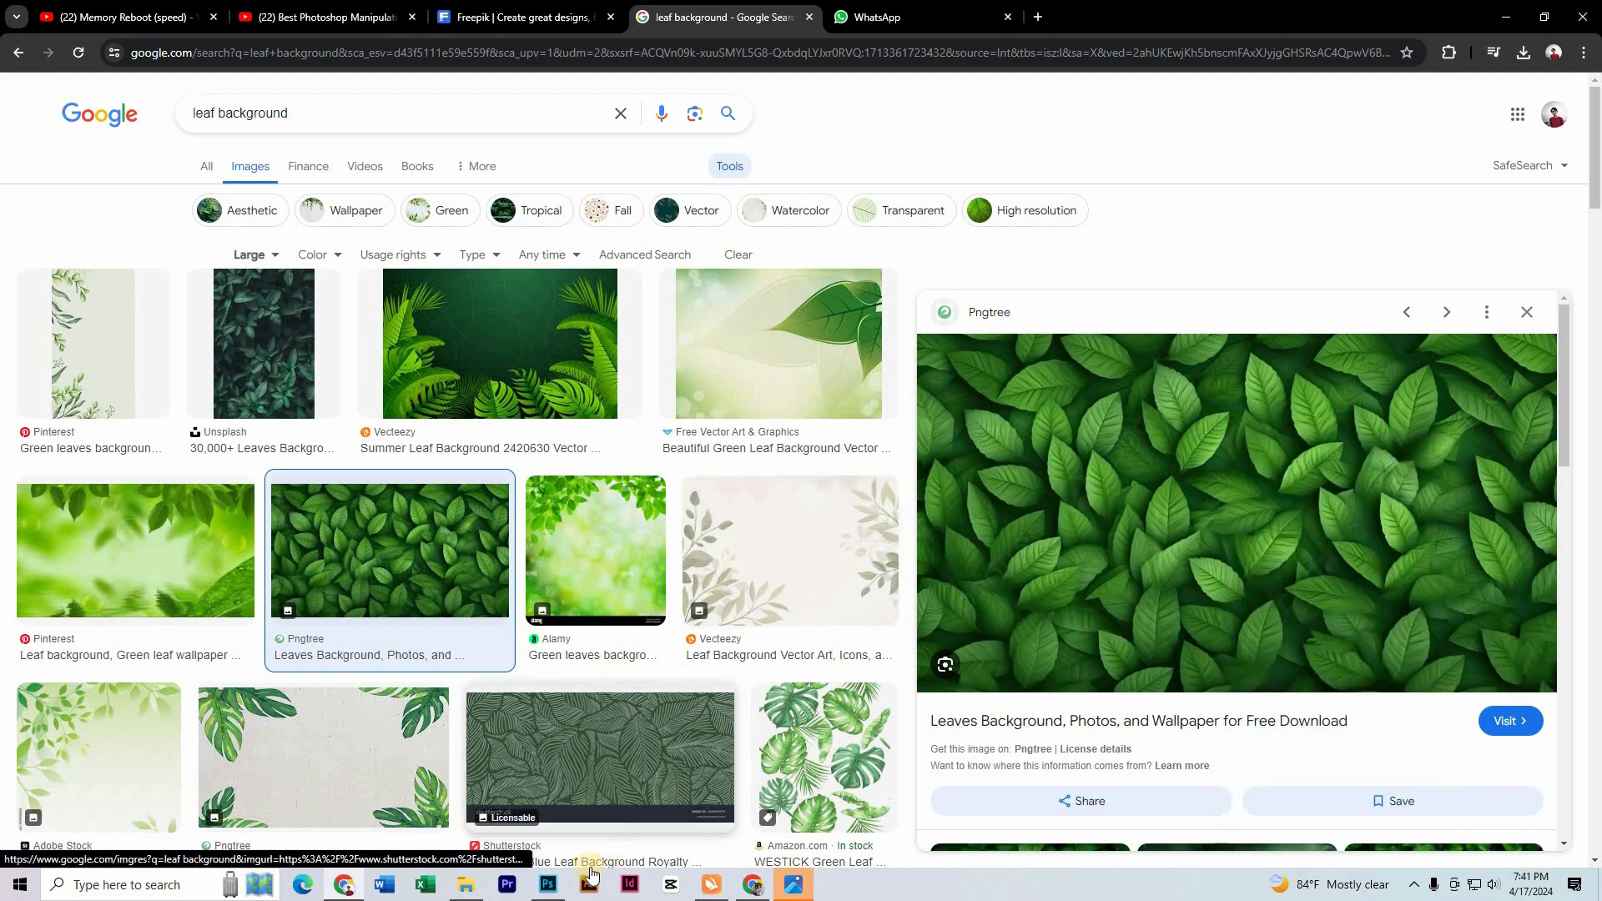
left_click(547, 884)
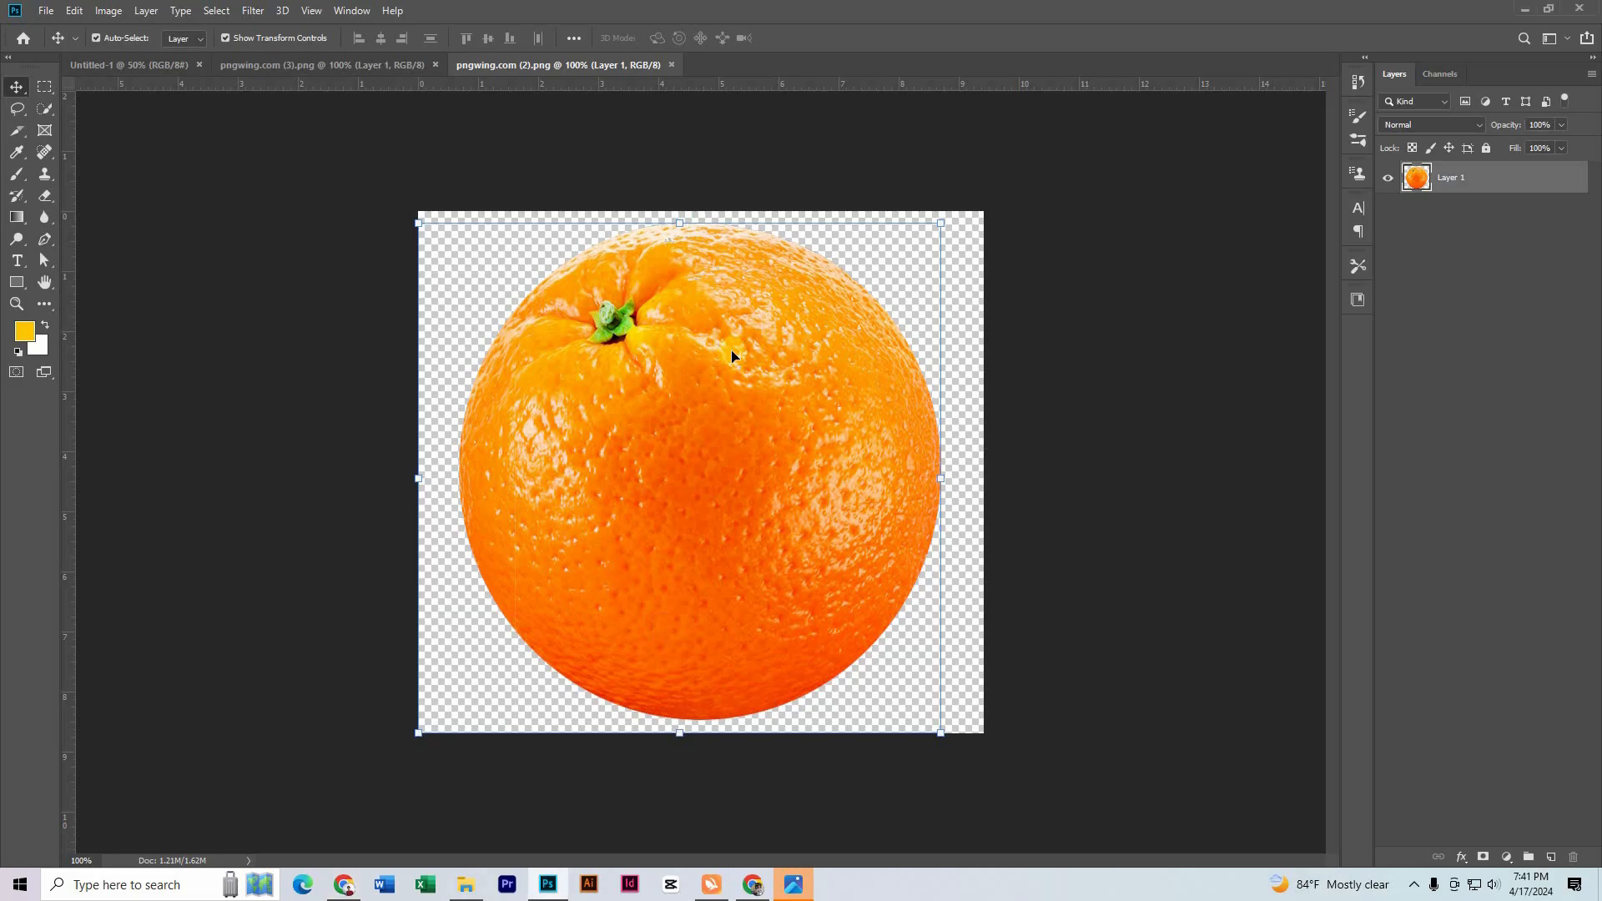
left_click(140, 65)
key("ctrl+v")
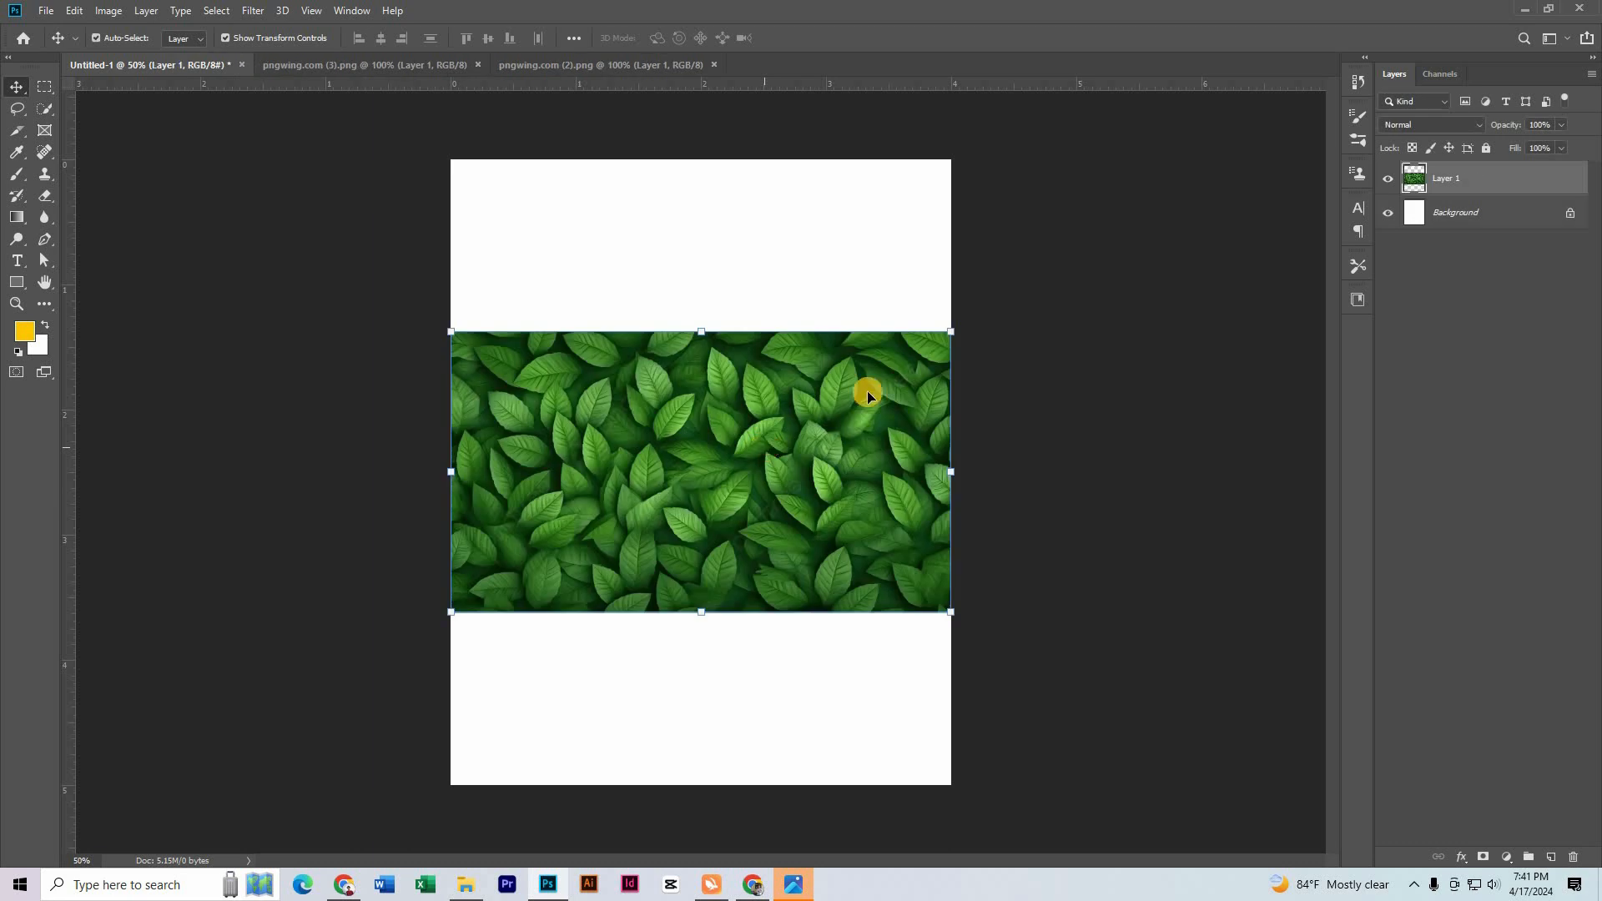
Rotate the leaf image 90° and enlarge it to about 194% so it covers the whole canvas.
left_click_drag(966, 327, 826, 684)
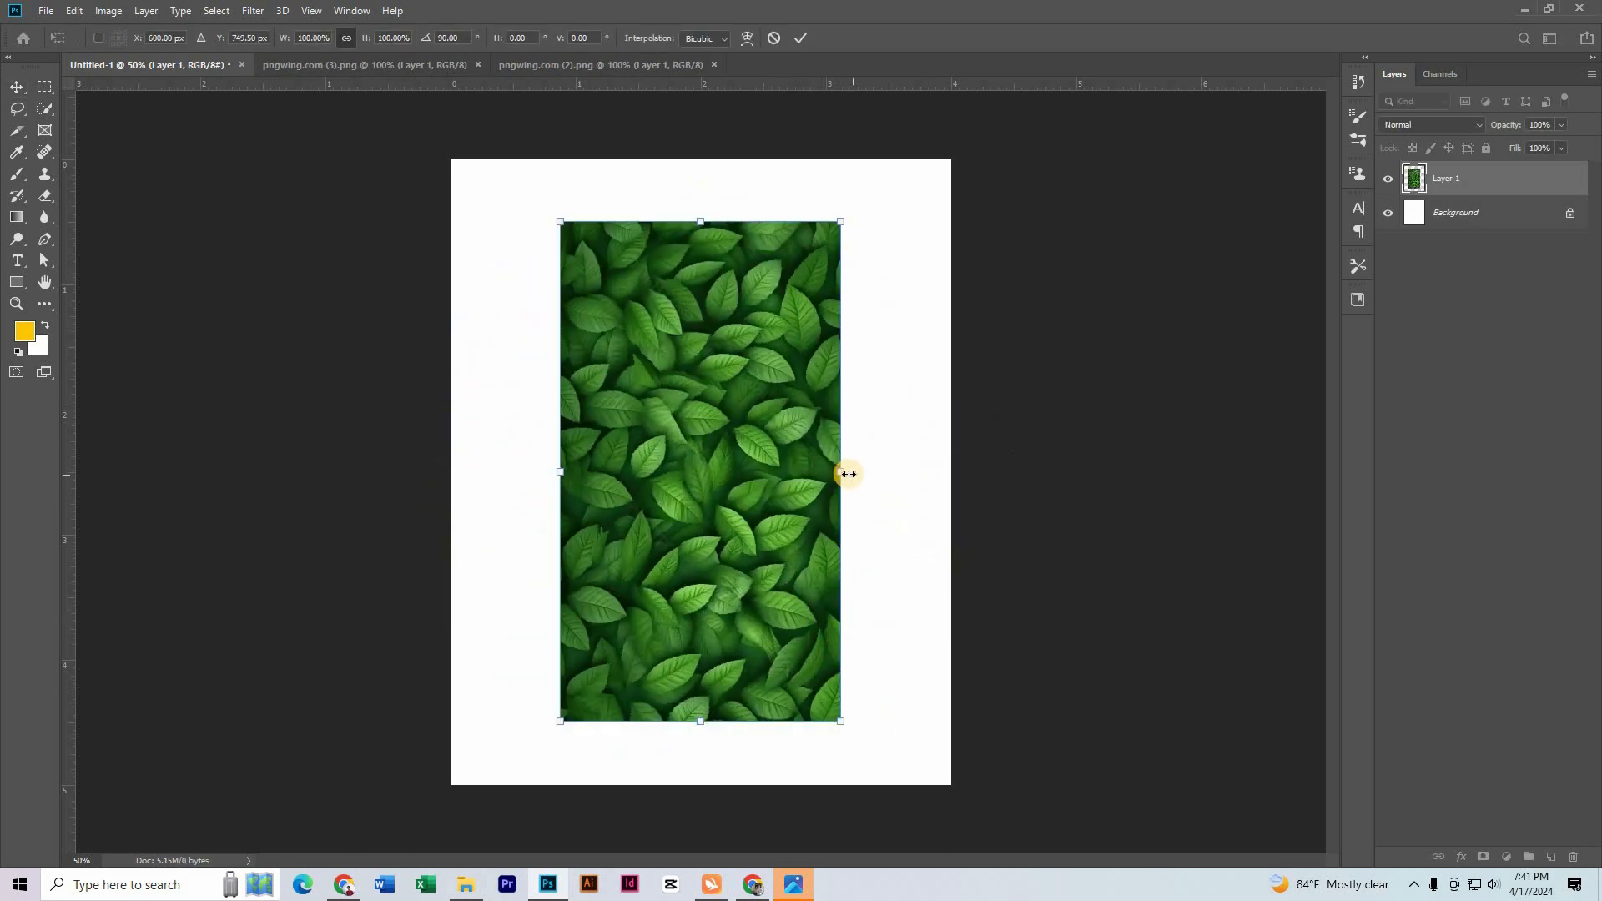
left_click_drag(947, 459, 973, 455)
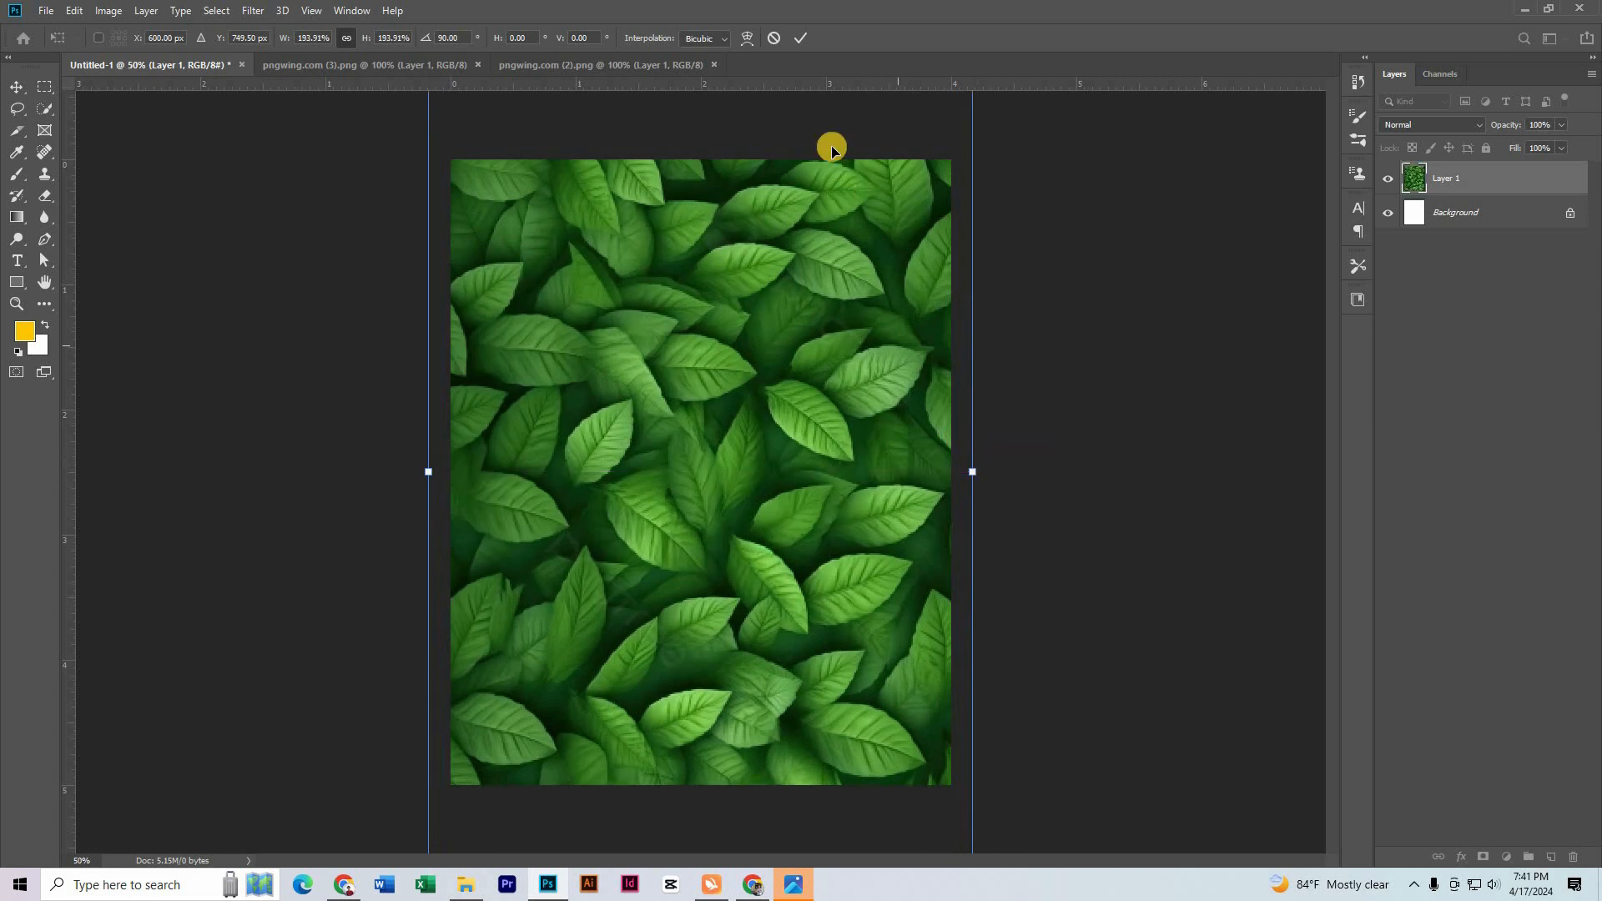
left_click(801, 38)
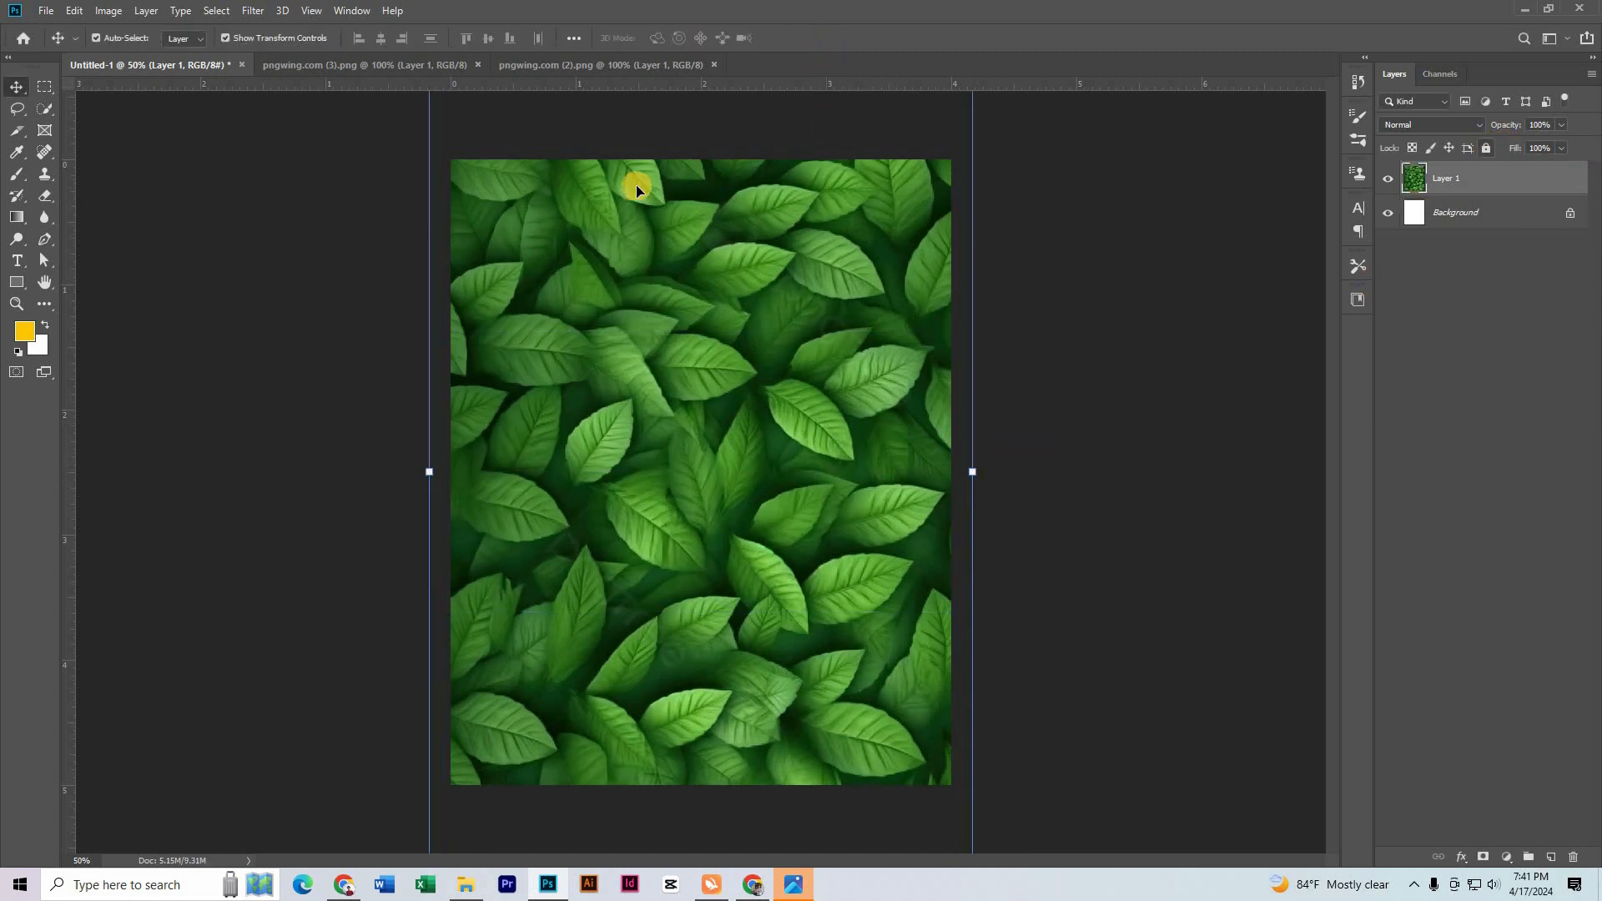
Apply a Gaussian Blur with a radius of about 48.4 pixels to the leaf layer and lock the layer.
left_click(251, 10)
mouse_move(357, 199)
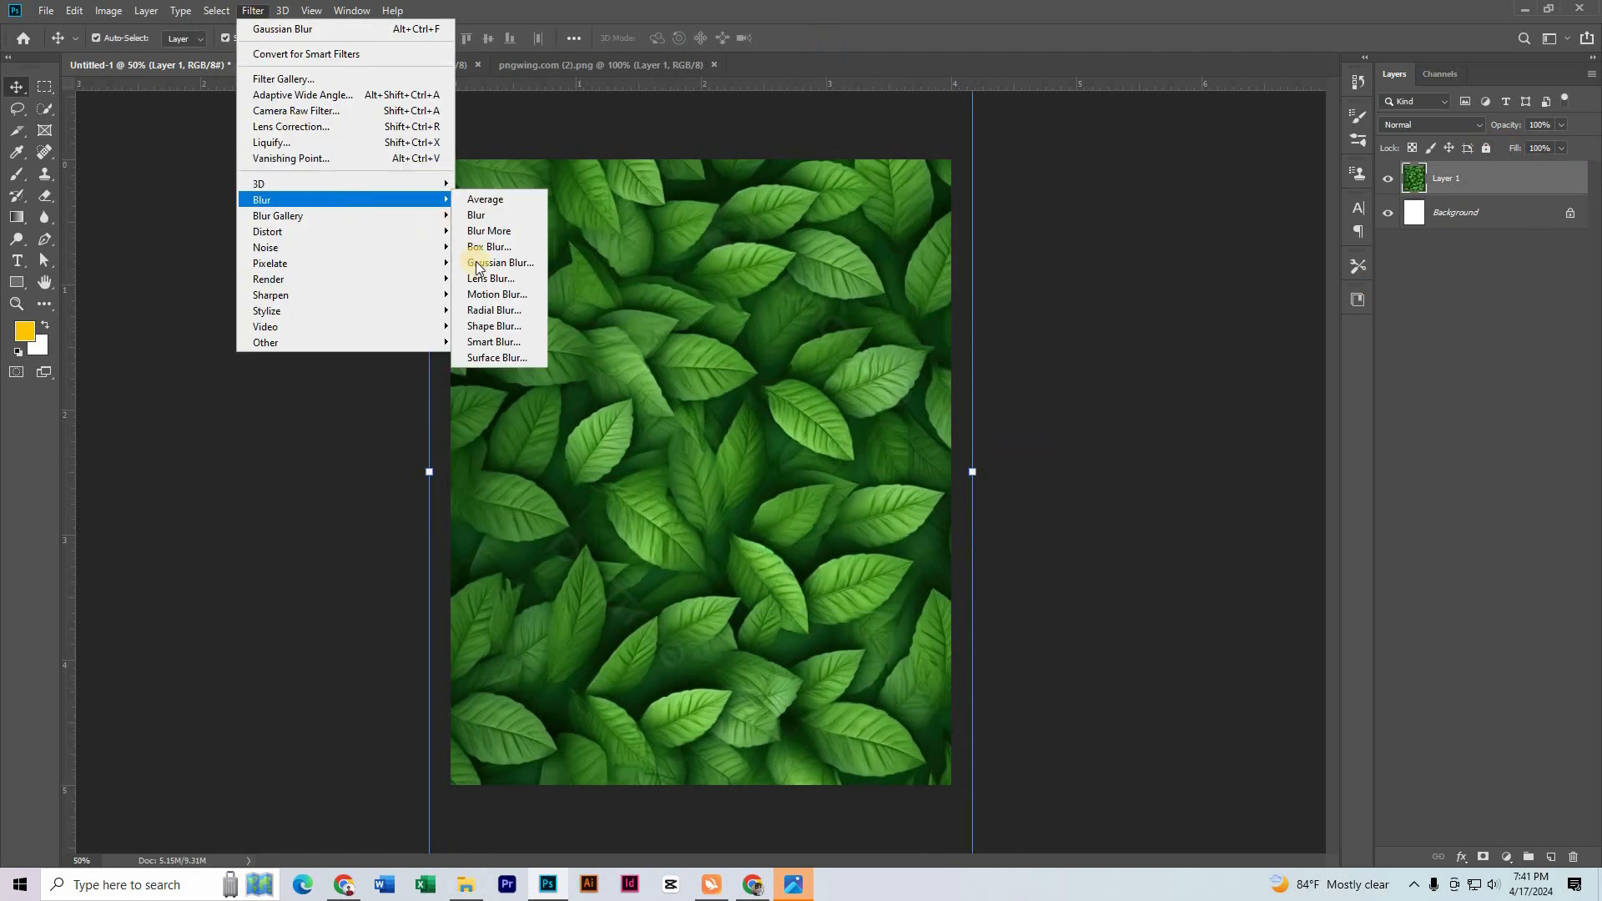
left_click(504, 263)
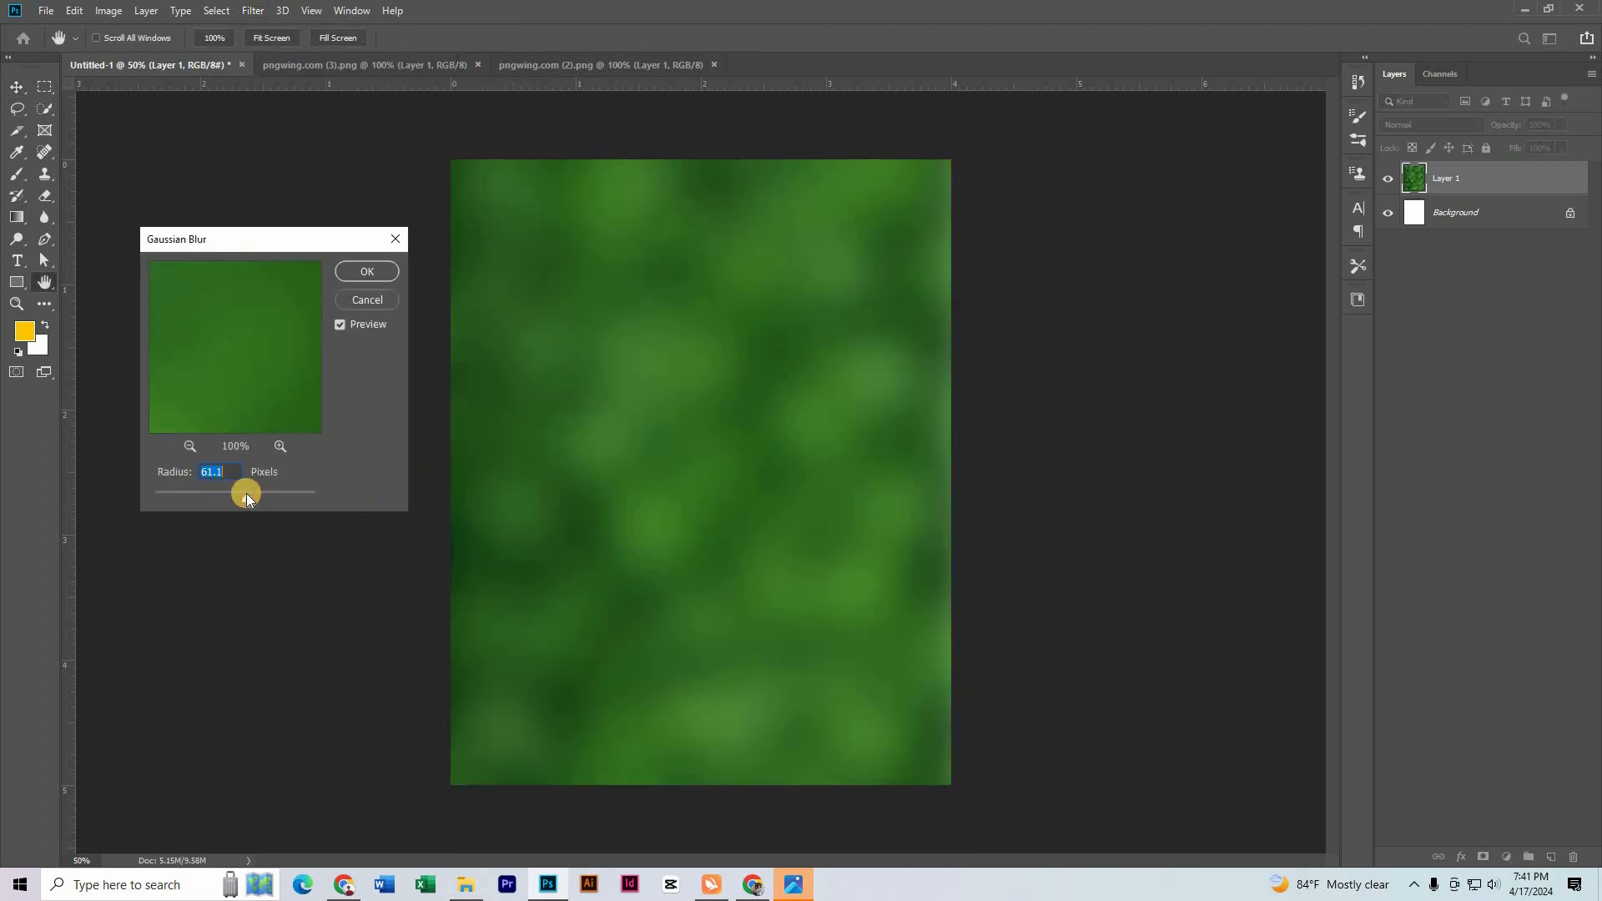
left_click(233, 496)
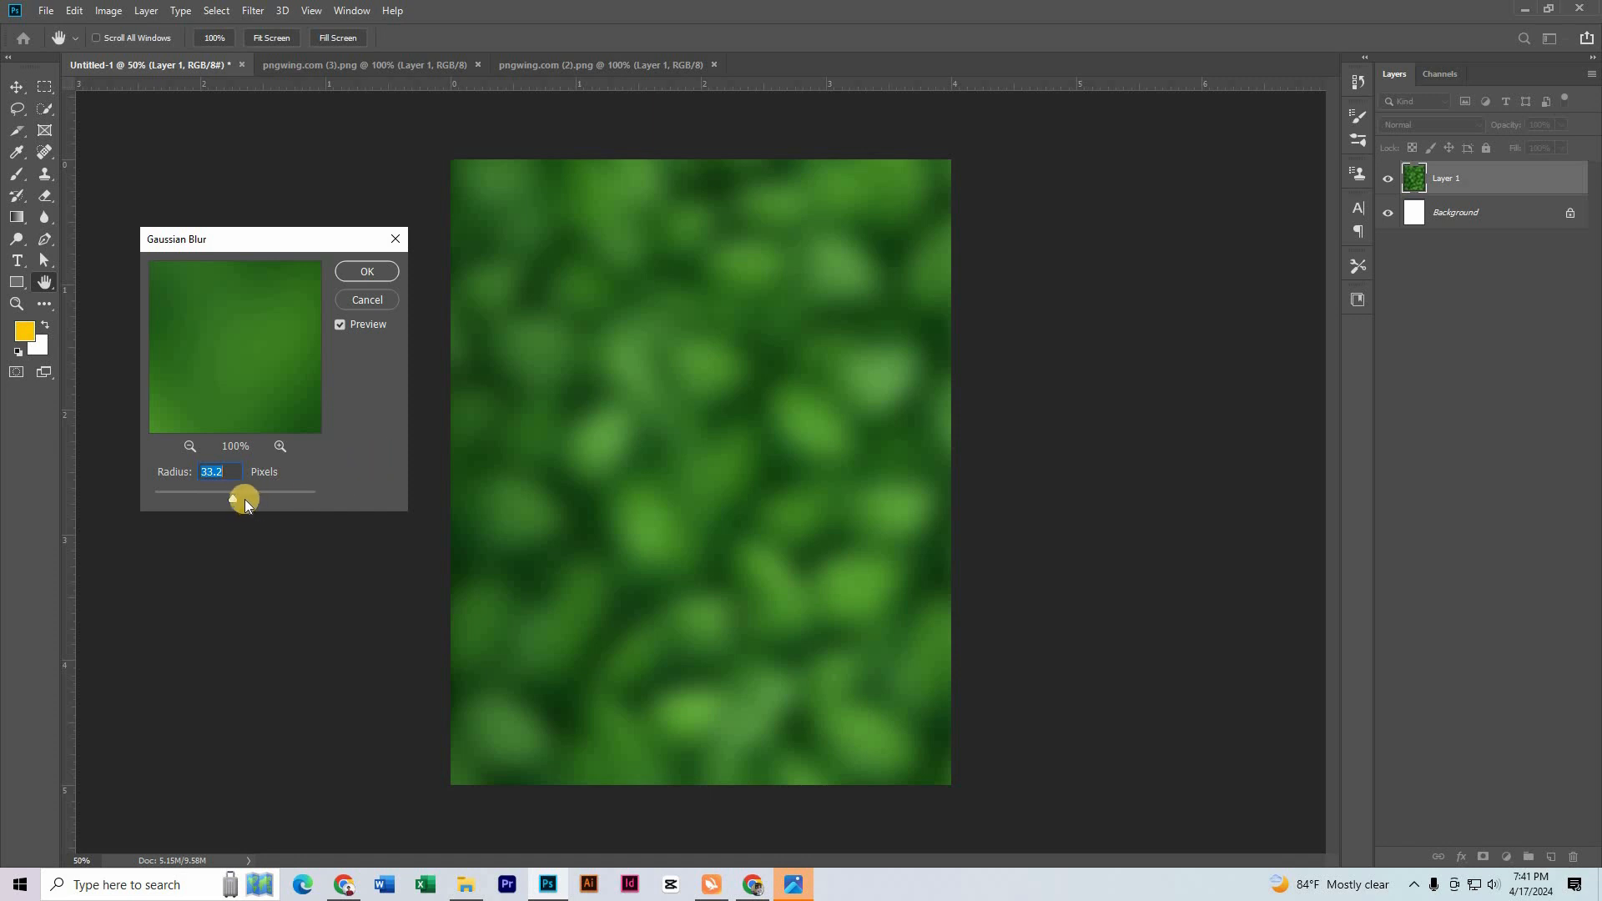
left_click(242, 495)
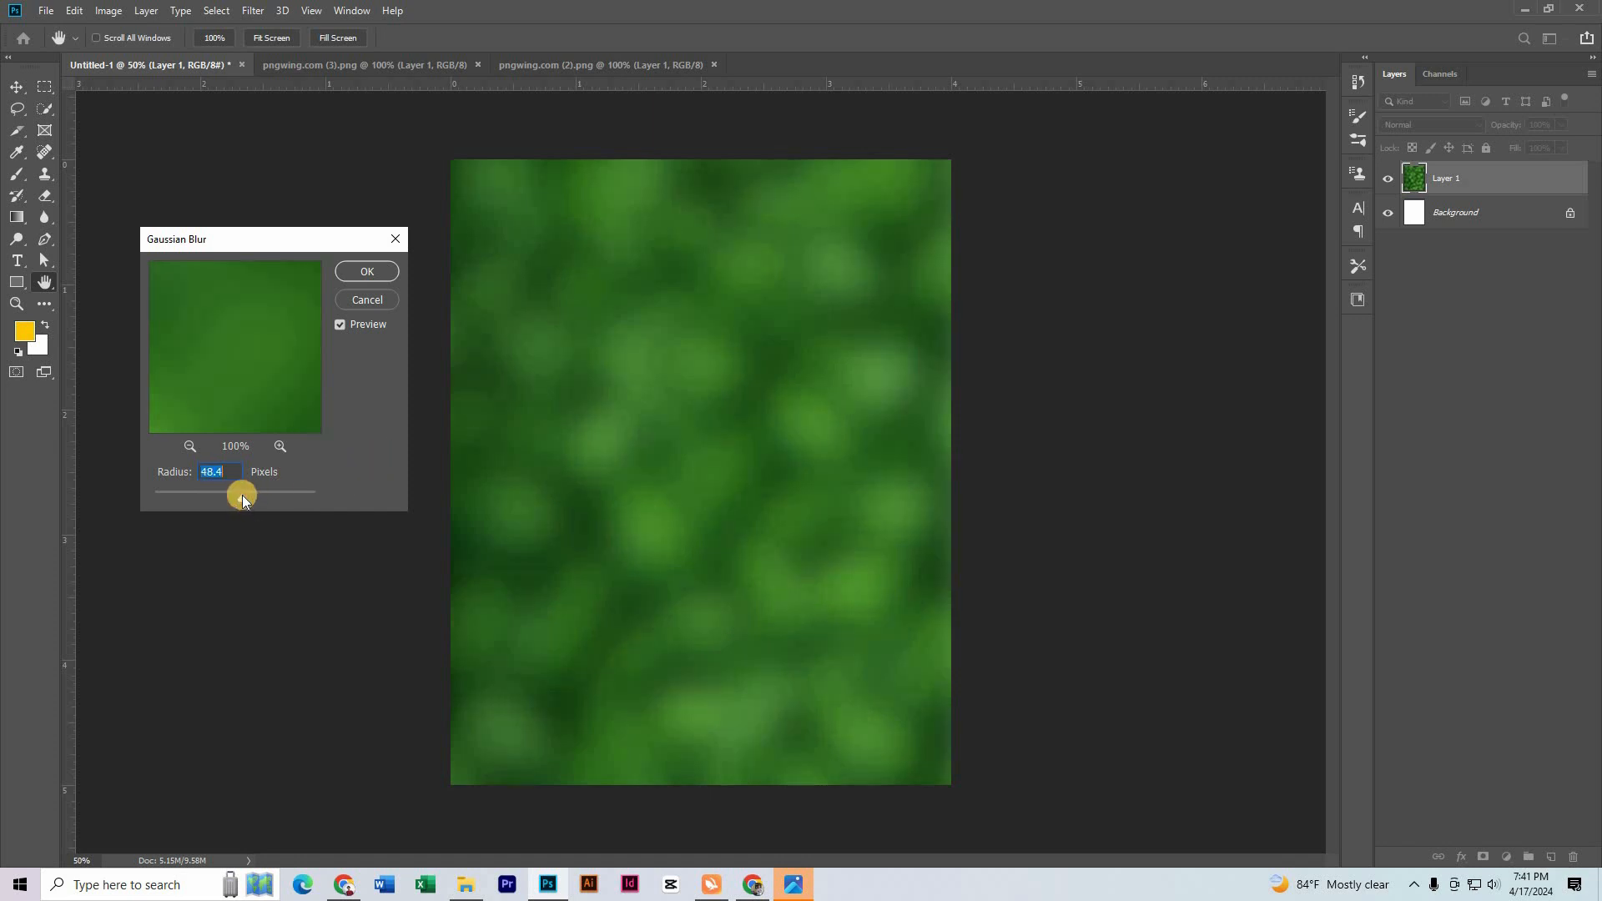
left_click(367, 271)
left_click(1486, 149)
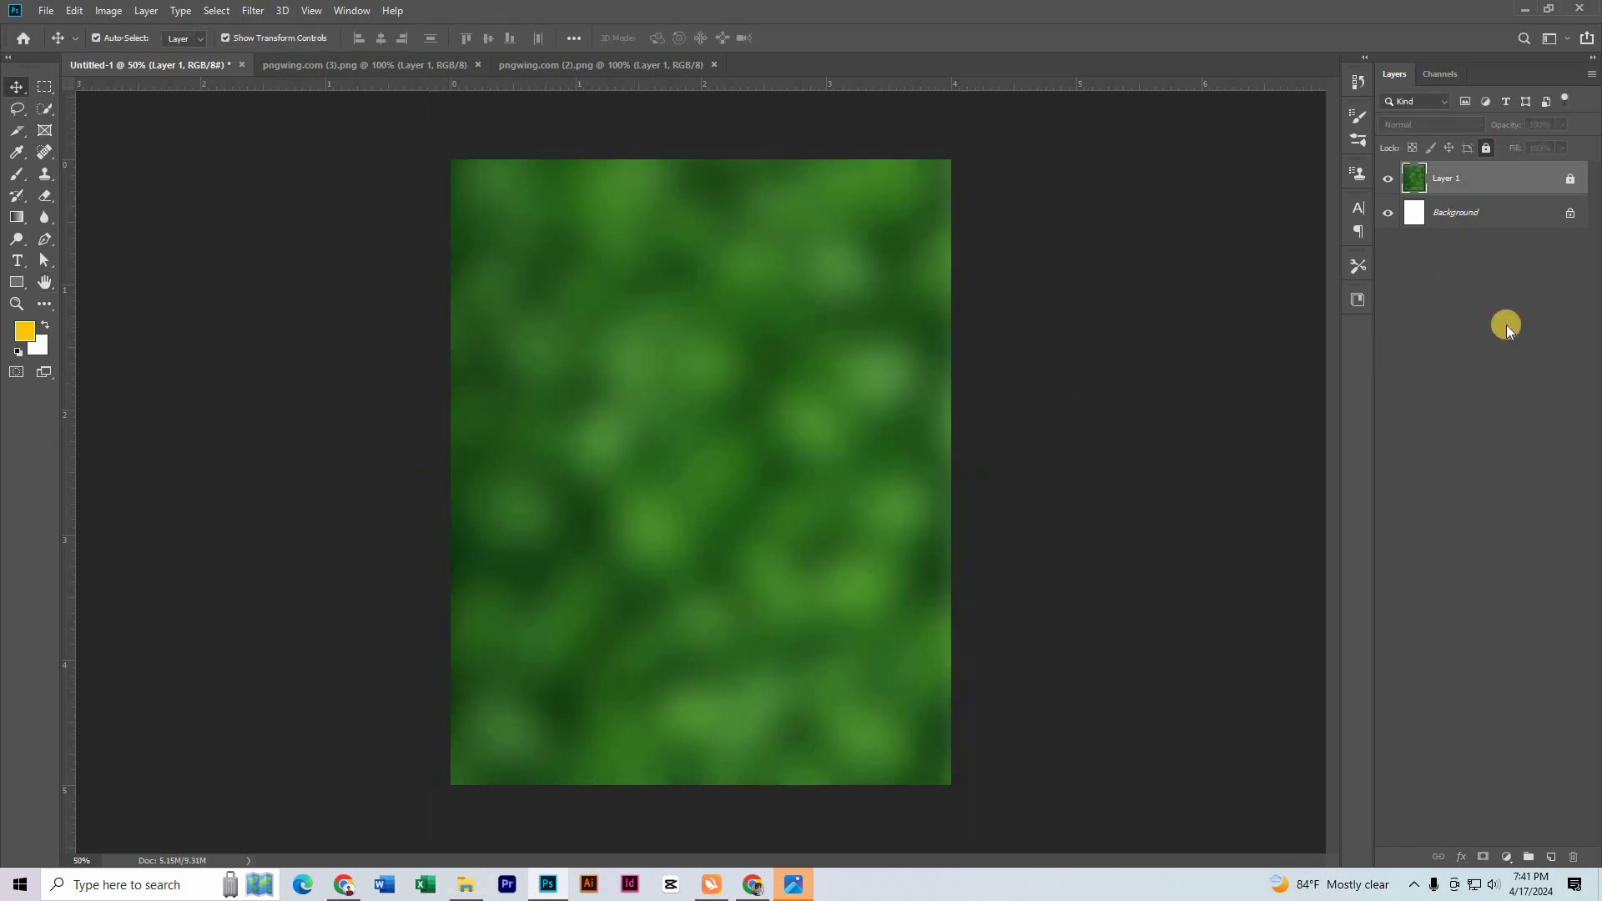
Bring the whole orange from pngwing.com (2) onto the blurred background, scaled to about 109% and rotated about 30°.
scroll(744, 415, "down", 3)
scroll(744, 412, "up", 3)
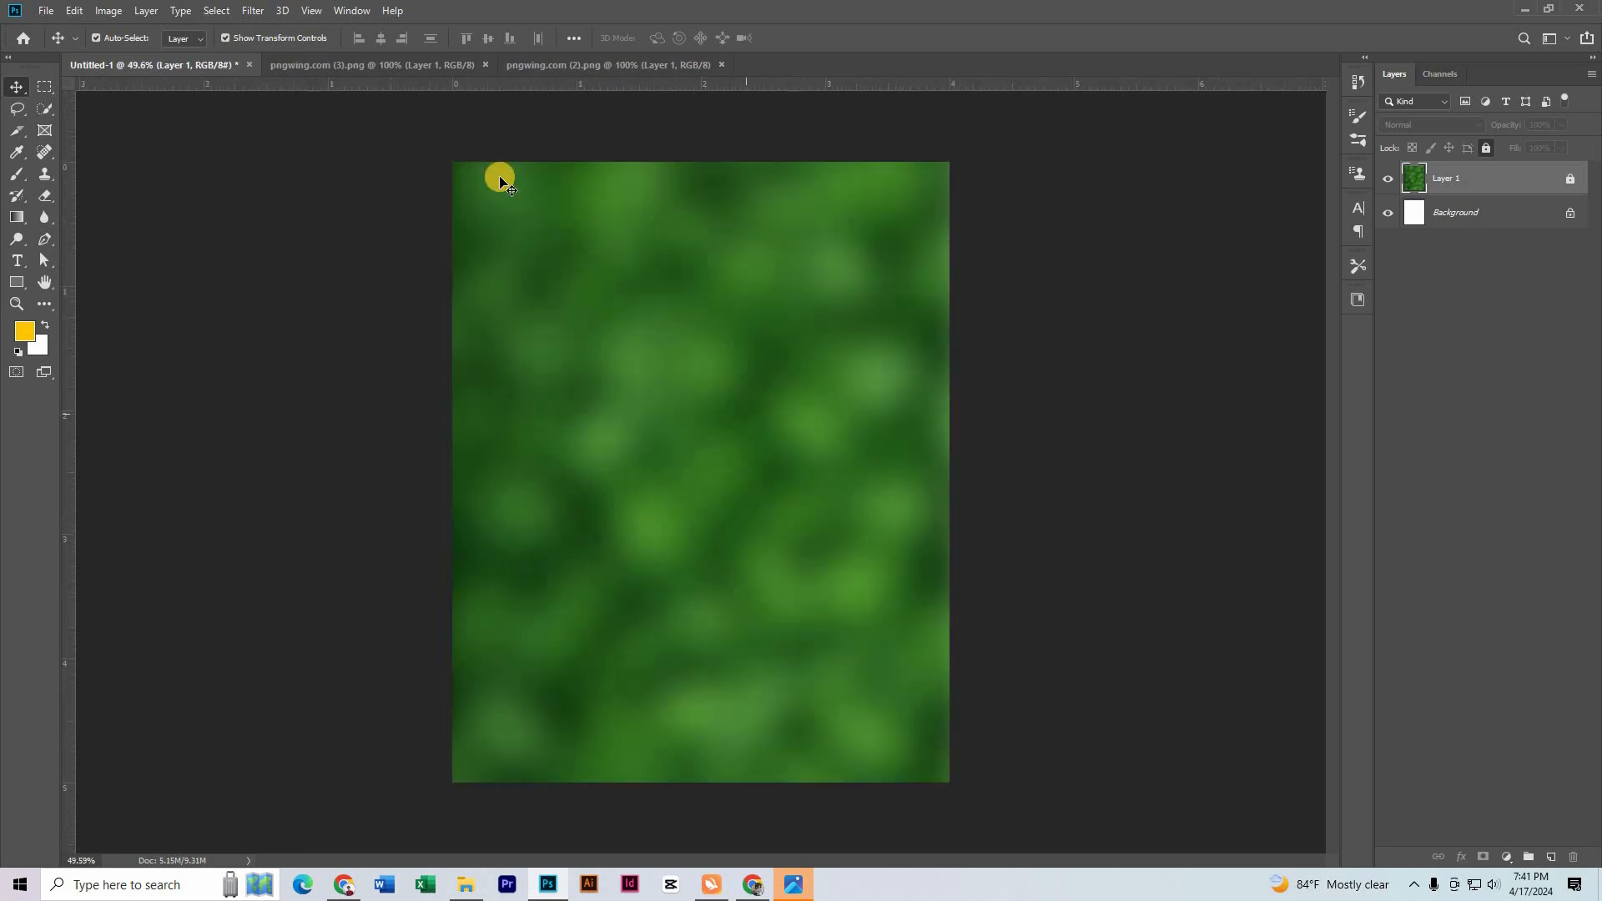
left_click(433, 65)
left_click(573, 64)
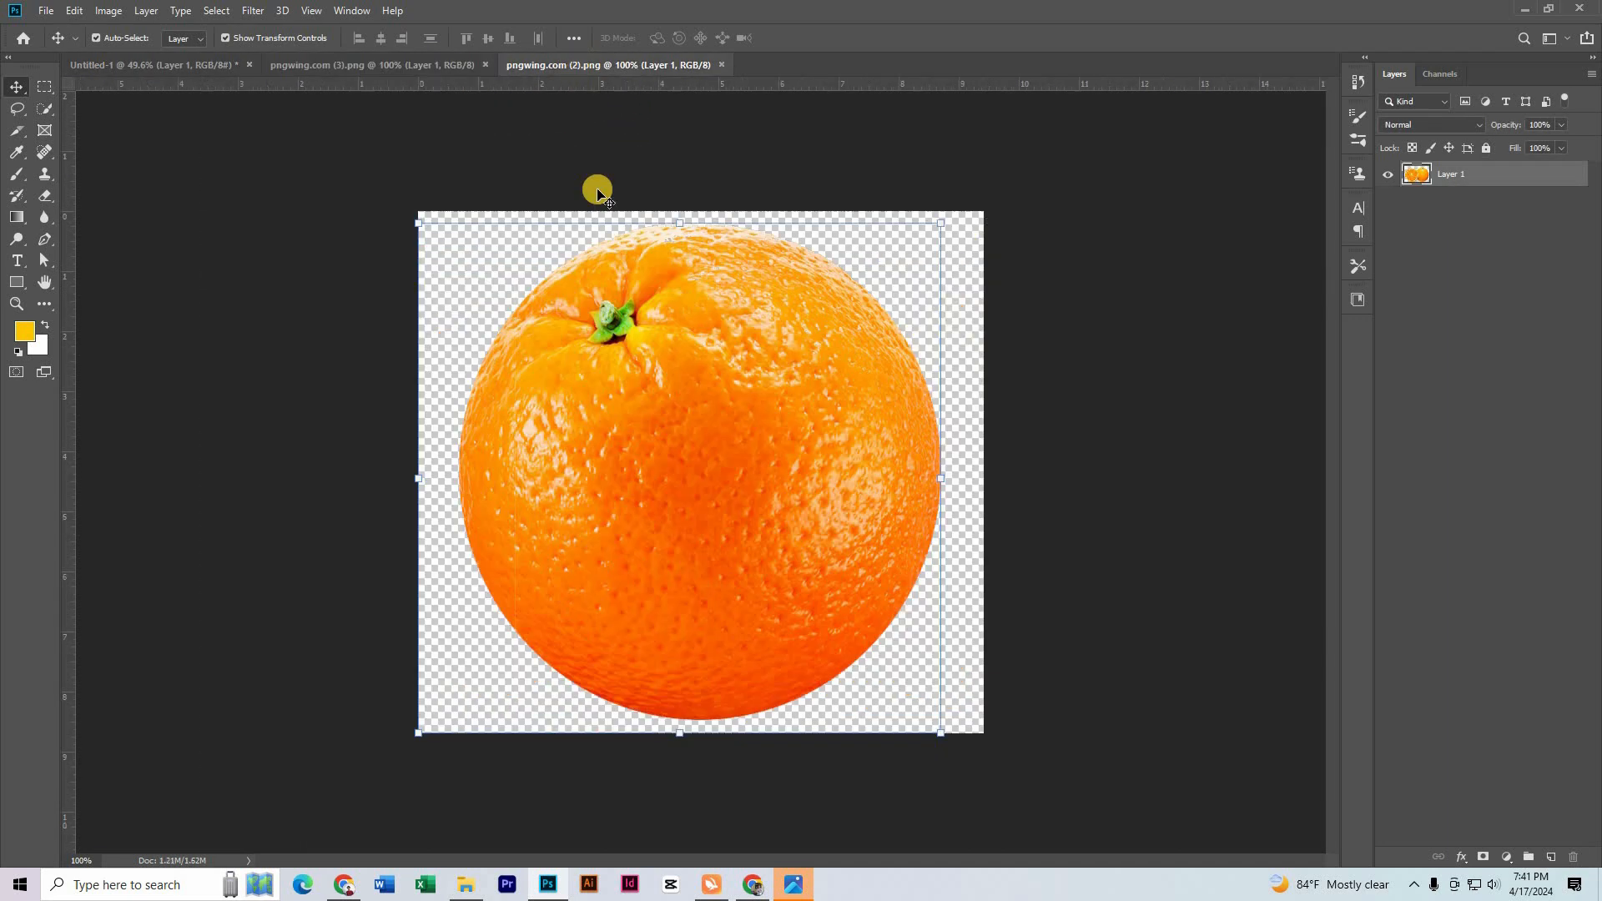
left_click_drag(740, 418, 739, 471)
left_click_drag(833, 343, 887, 433)
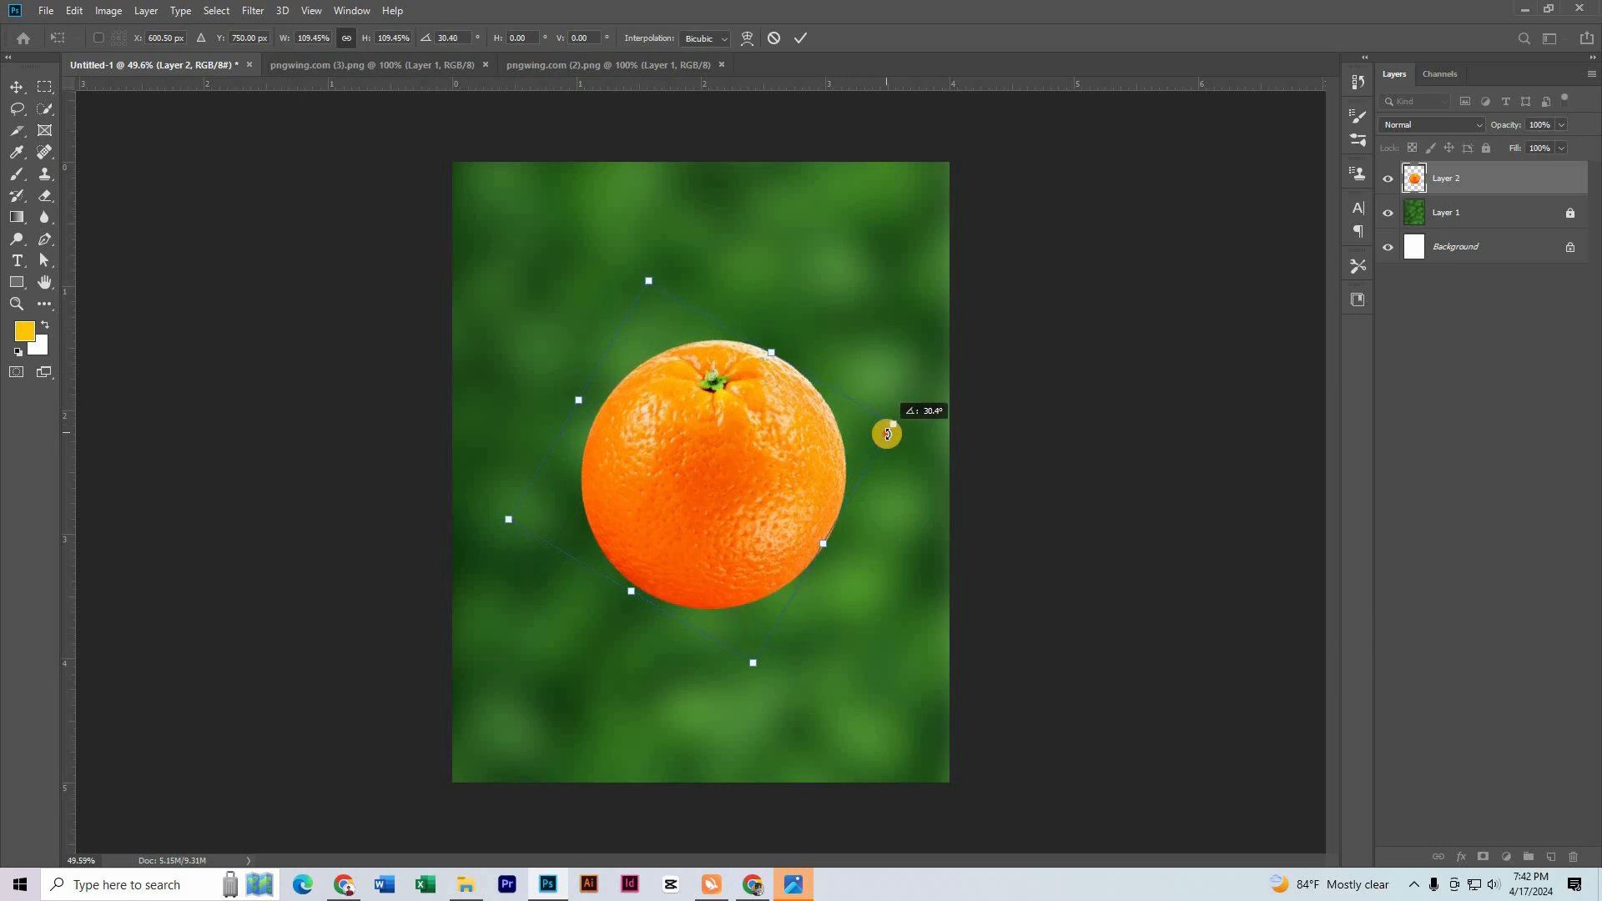
left_click(800, 38)
Erase the faint stray line beside the lower-left edge of the orange on its layer.
scroll(704, 547, "up", 2)
scroll(703, 546, "up", 2)
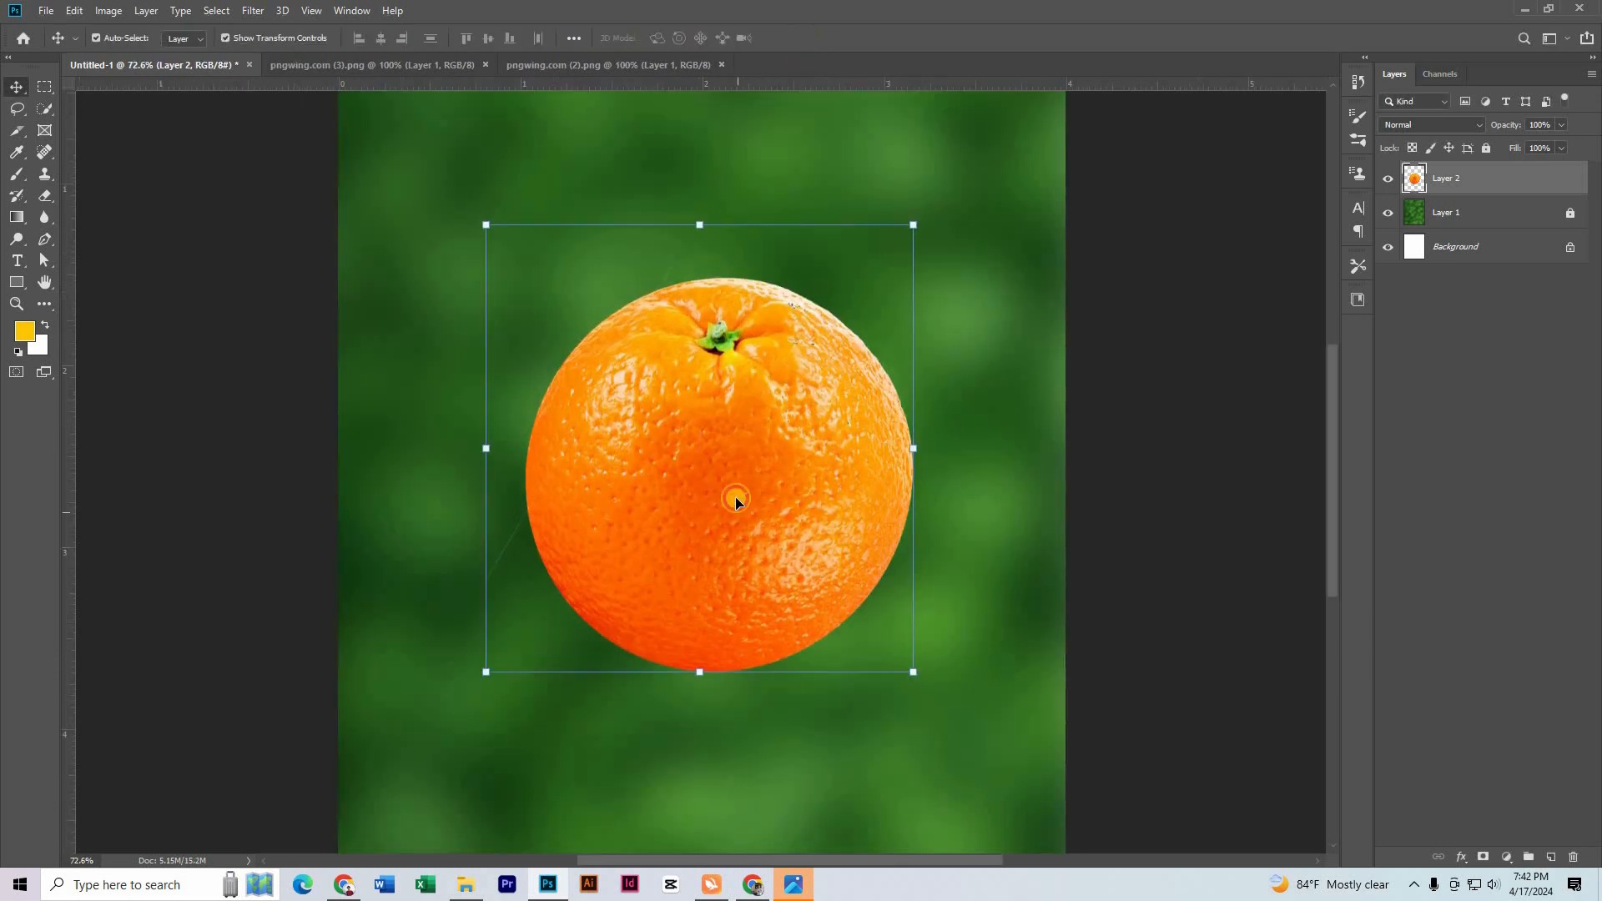
scroll(717, 497, "down", 3)
left_click(295, 531)
scroll(735, 561, "up", 4)
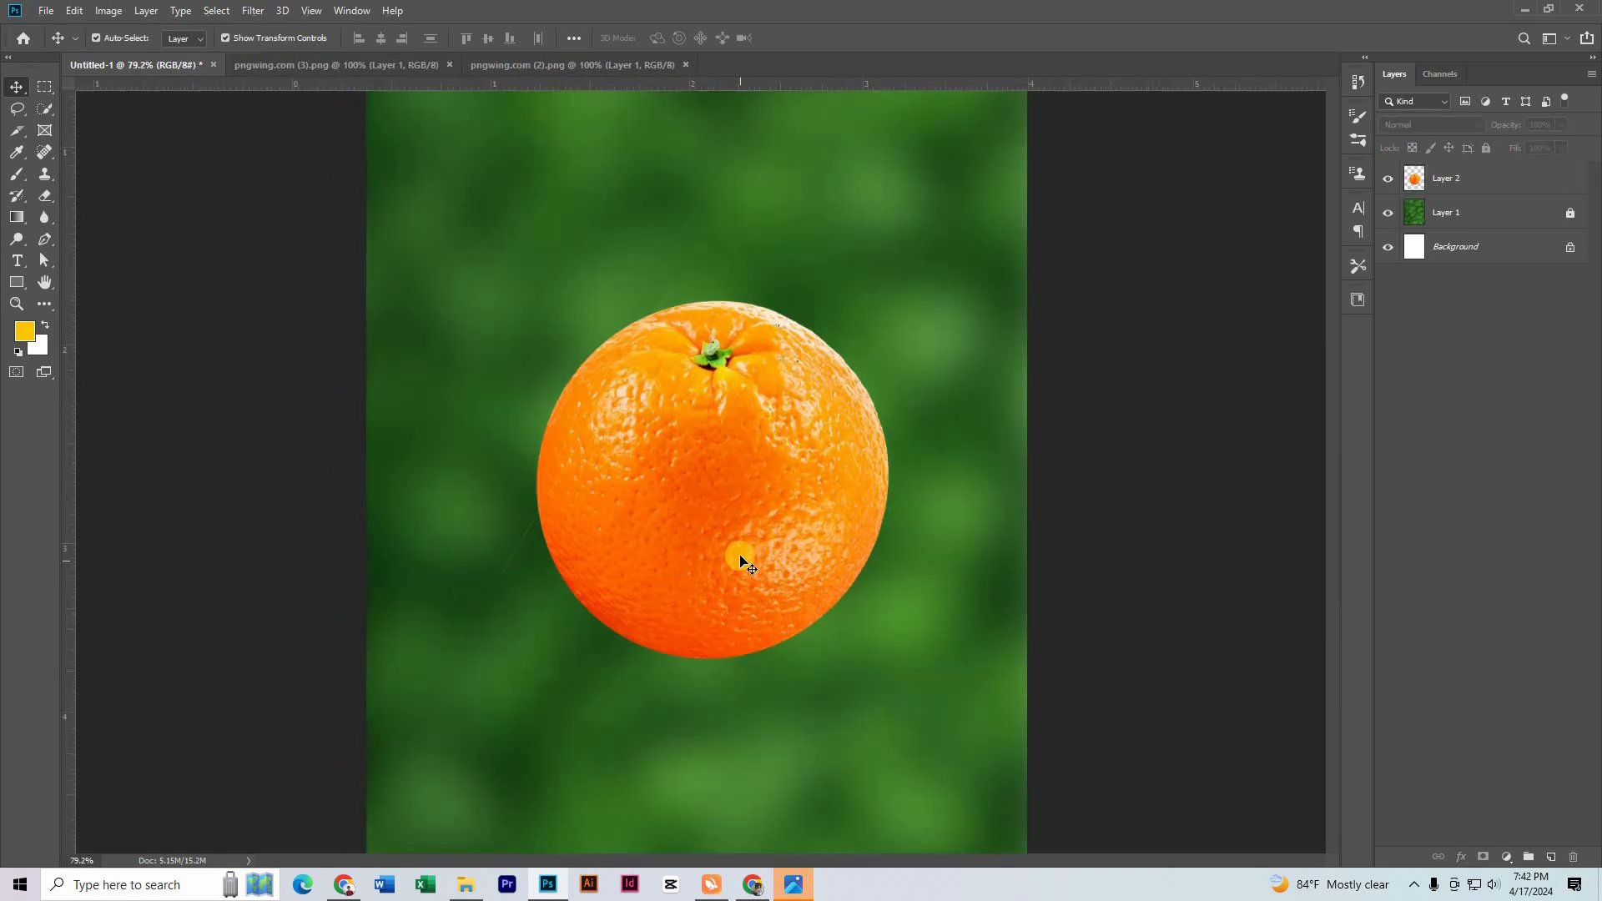
scroll(740, 554, "down", 2)
left_click(573, 442)
scroll(461, 408, "up", 5)
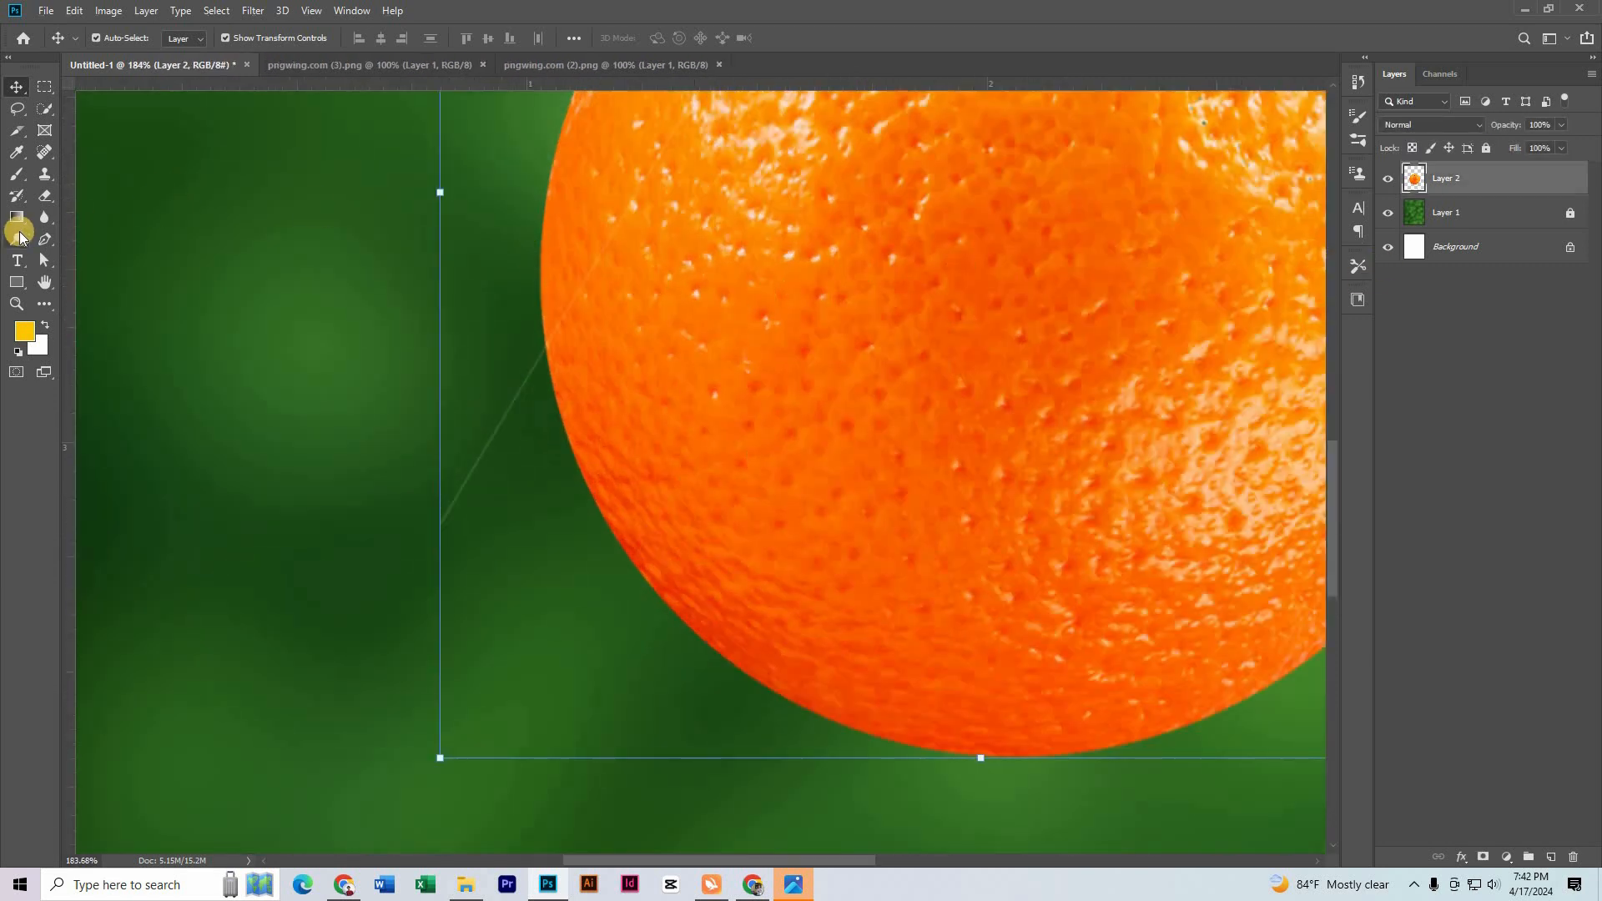
left_click(43, 196)
left_click_drag(446, 521, 516, 387)
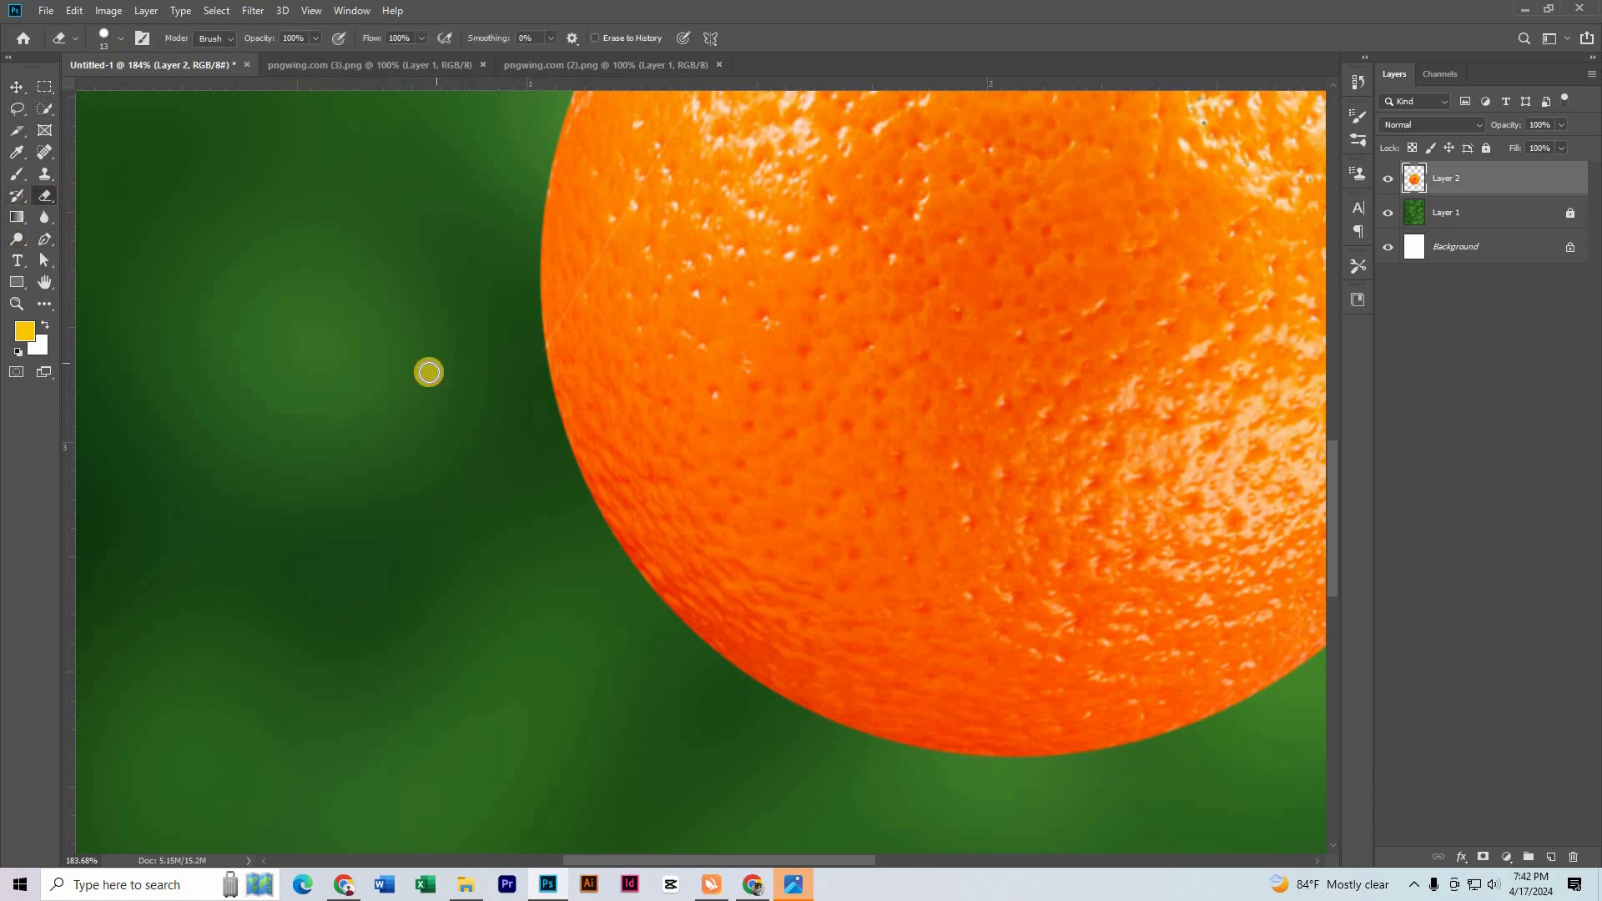
left_click(16, 86)
scroll(616, 459, "down", 5)
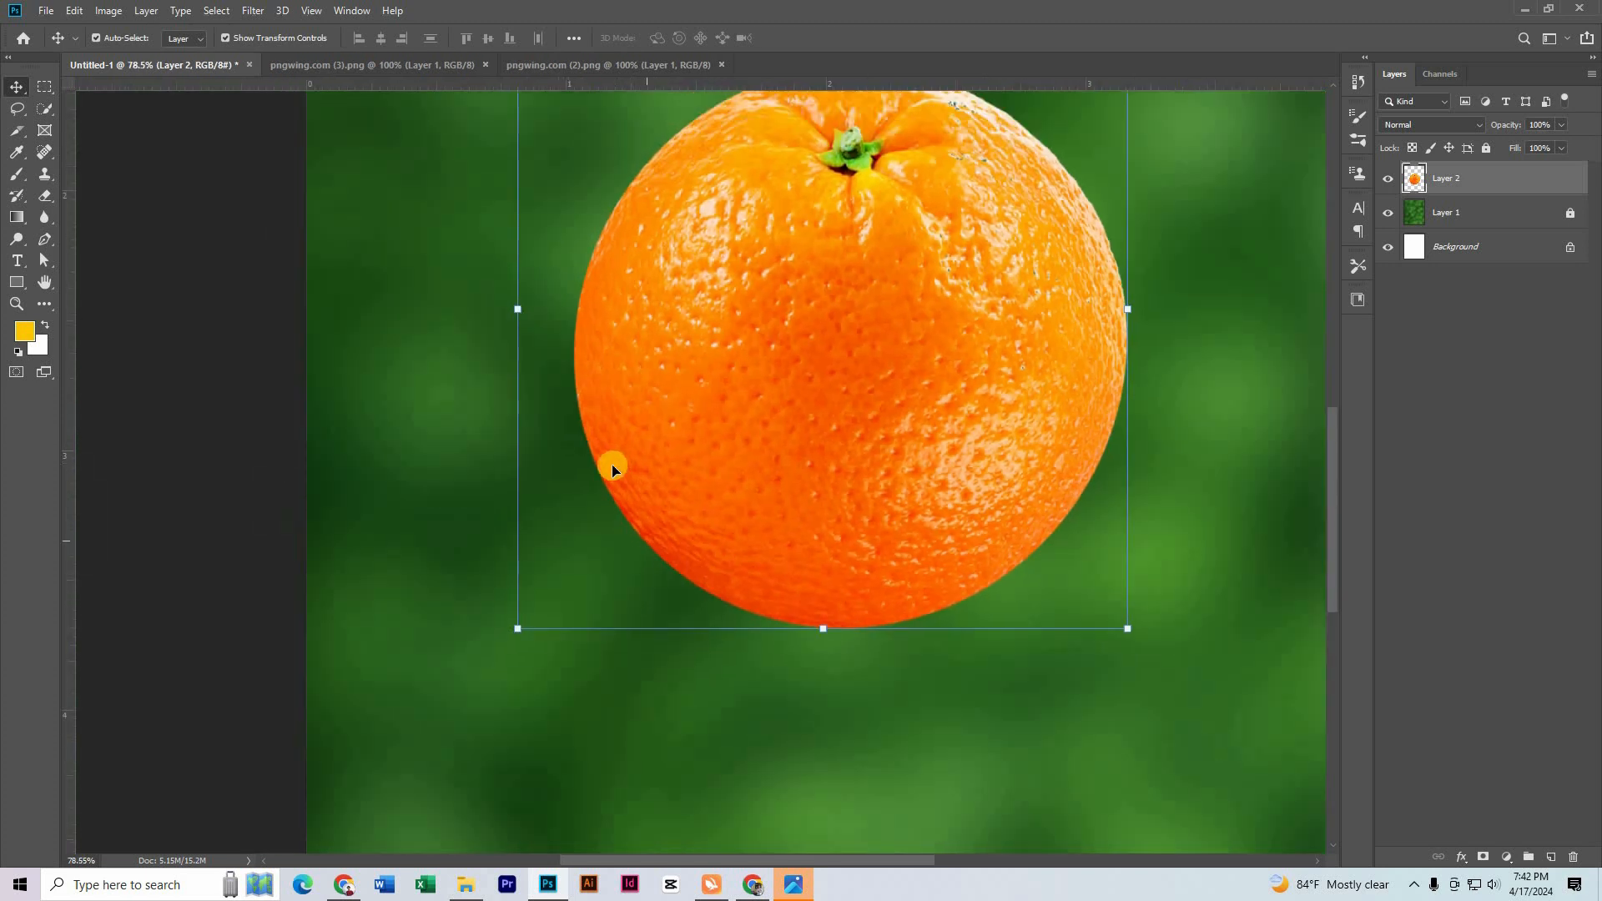
Erase the remaining faint stray line above the top edge of the orange.
left_click(449, 434)
scroll(703, 362, "down", 3)
scroll(694, 330, "up", 7)
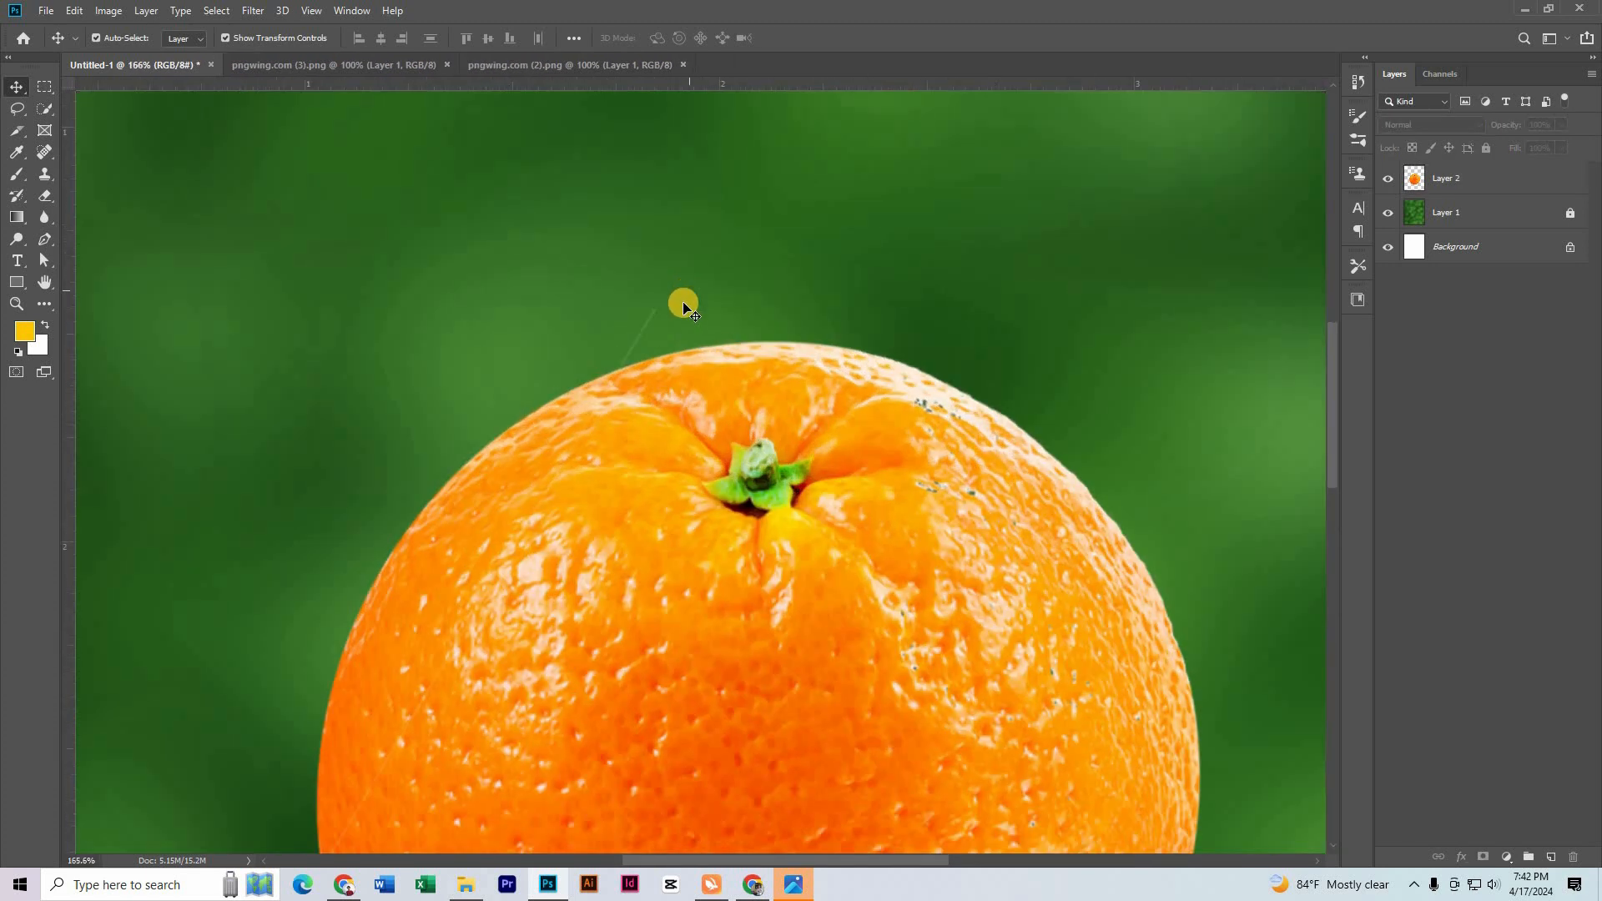
left_click(43, 192)
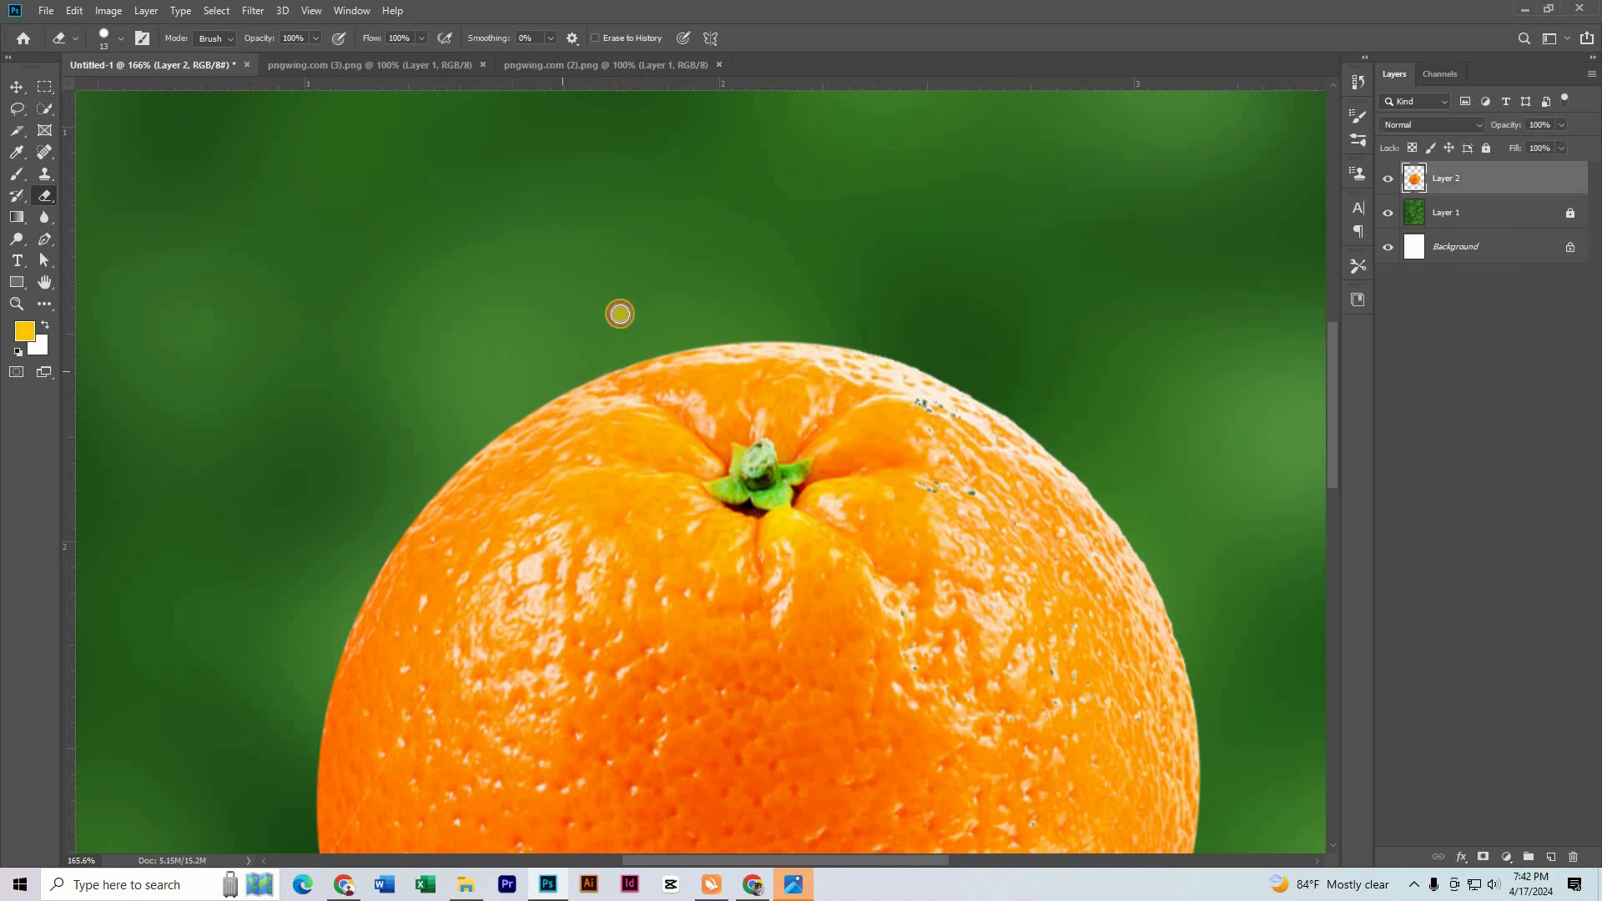
scroll(619, 313, "down", 5)
left_click(17, 87)
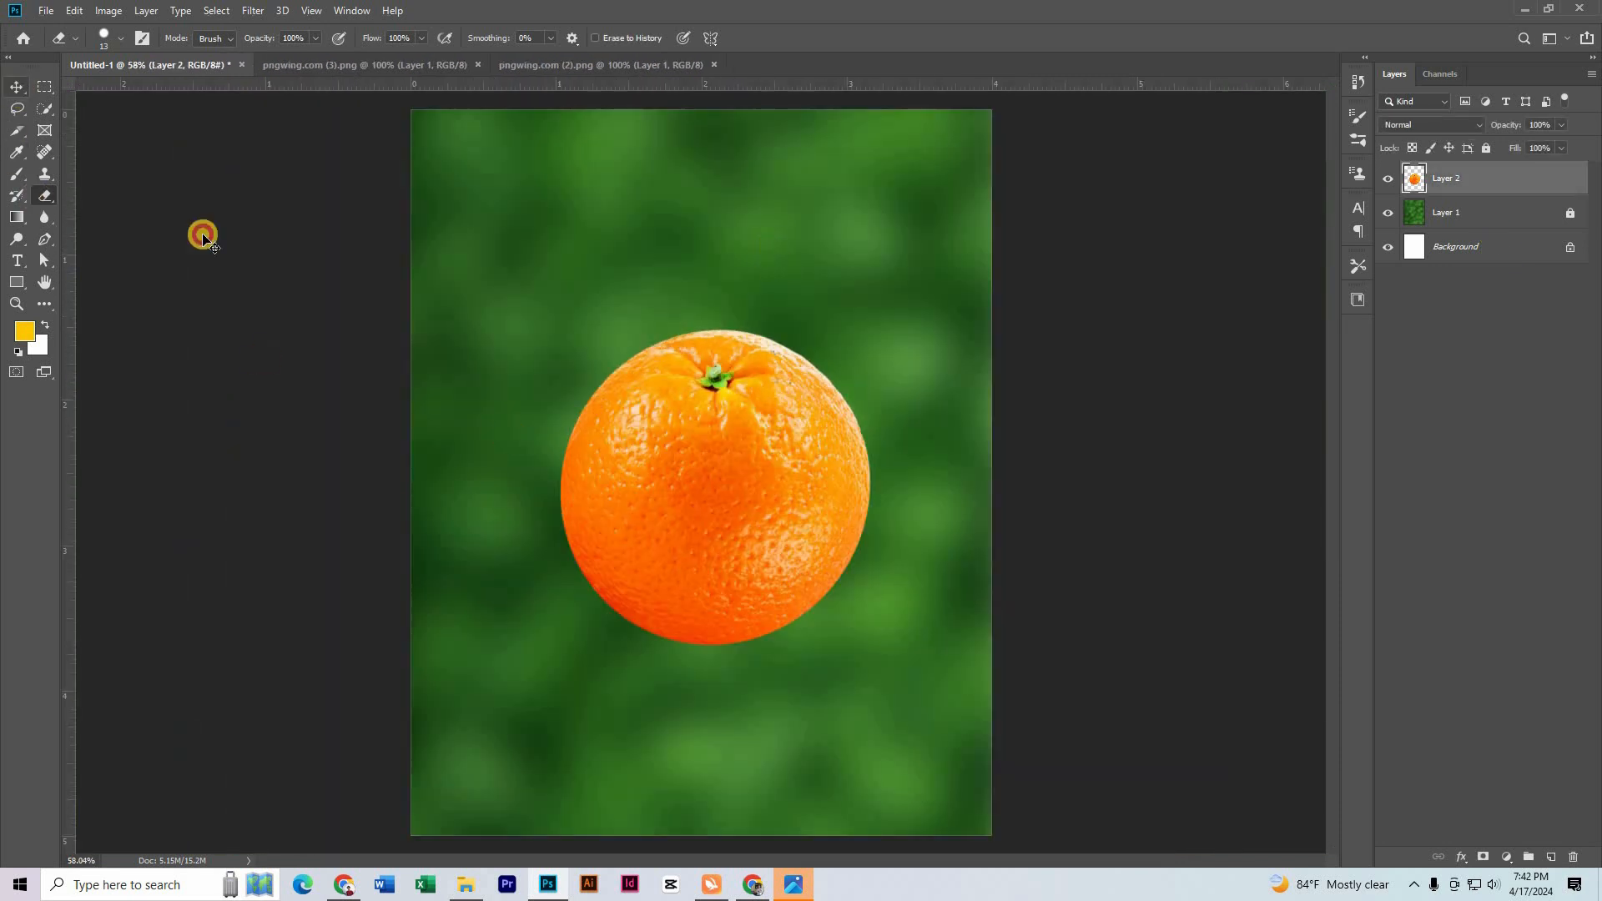
Duplicate the orange layer, Layer 2, within the Untitled-1 document.
scroll(701, 444, "down", 3)
scroll(737, 474, "up", 3)
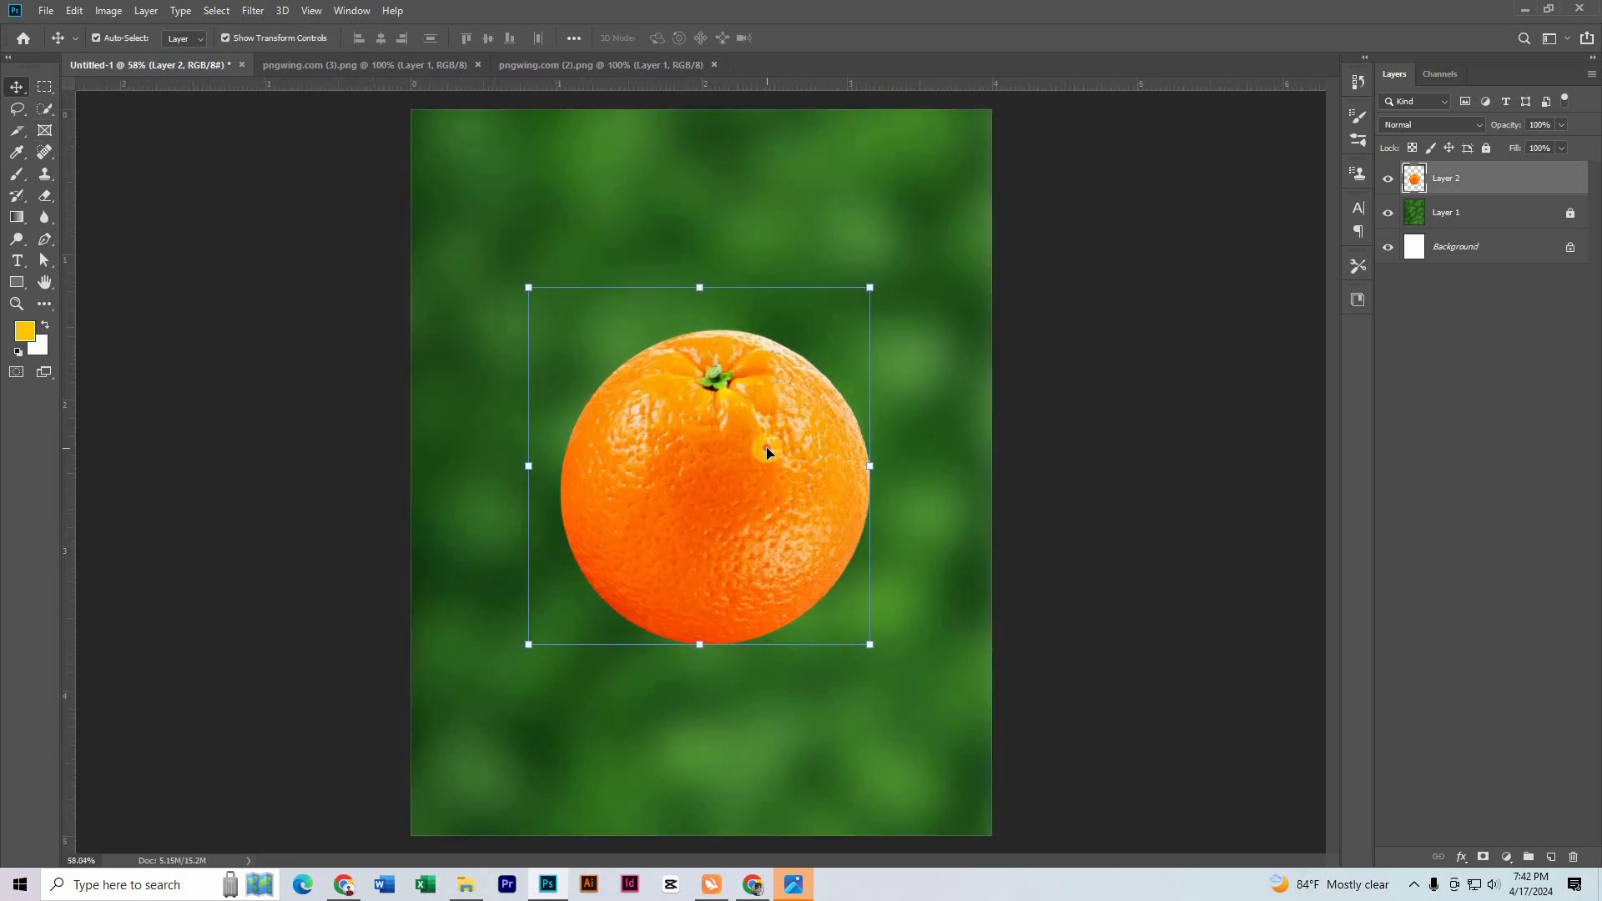
right_click(1490, 180)
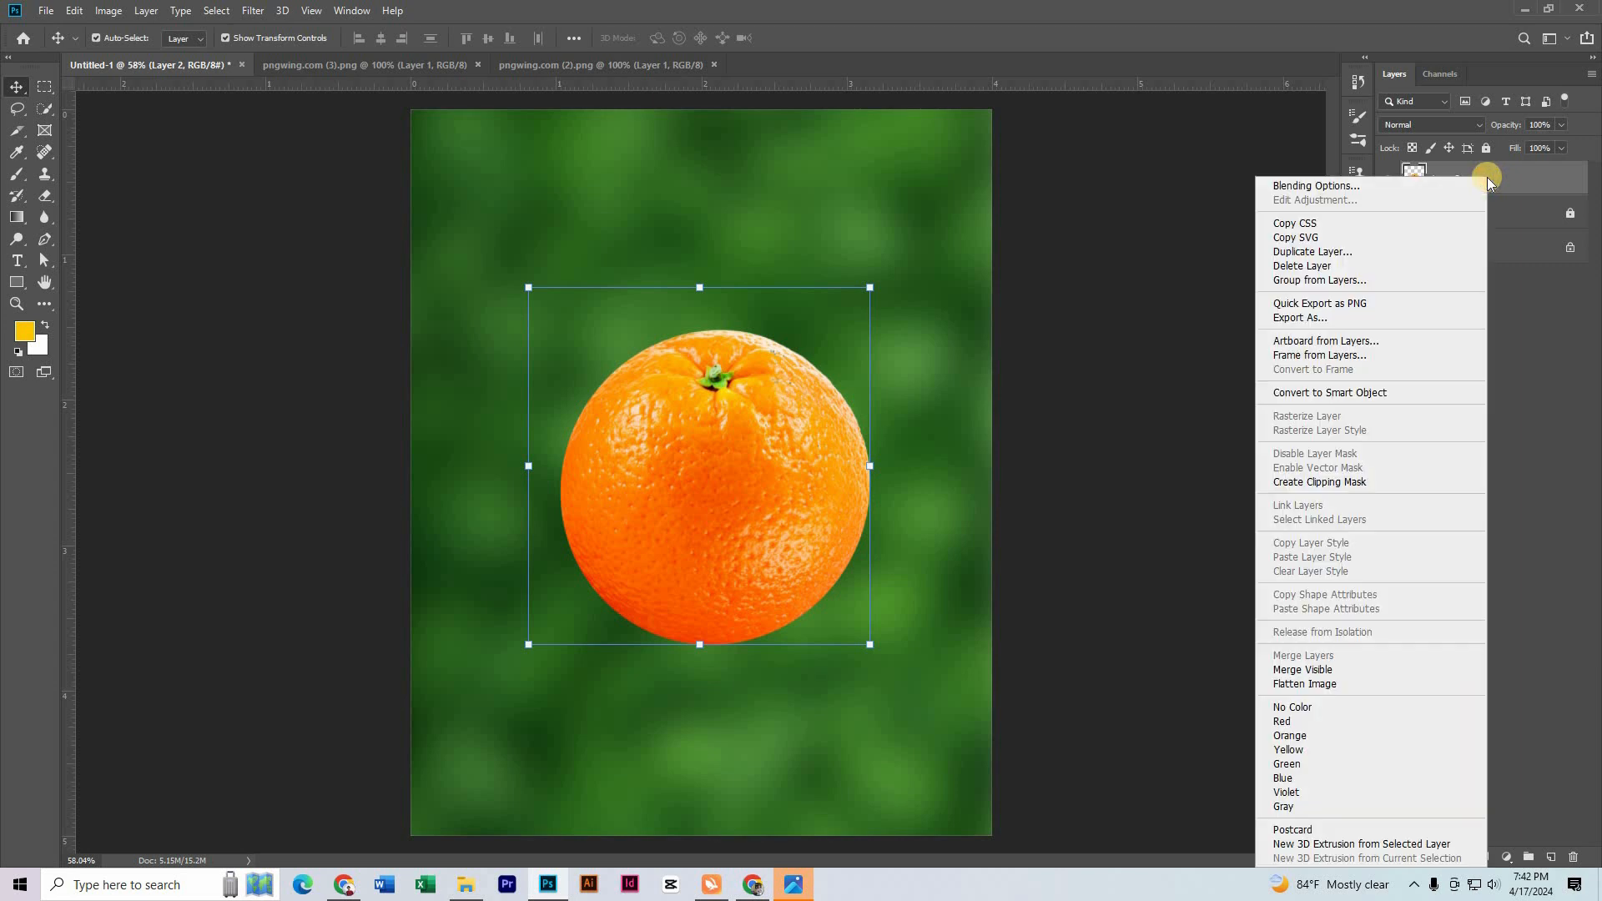
left_click(1325, 253)
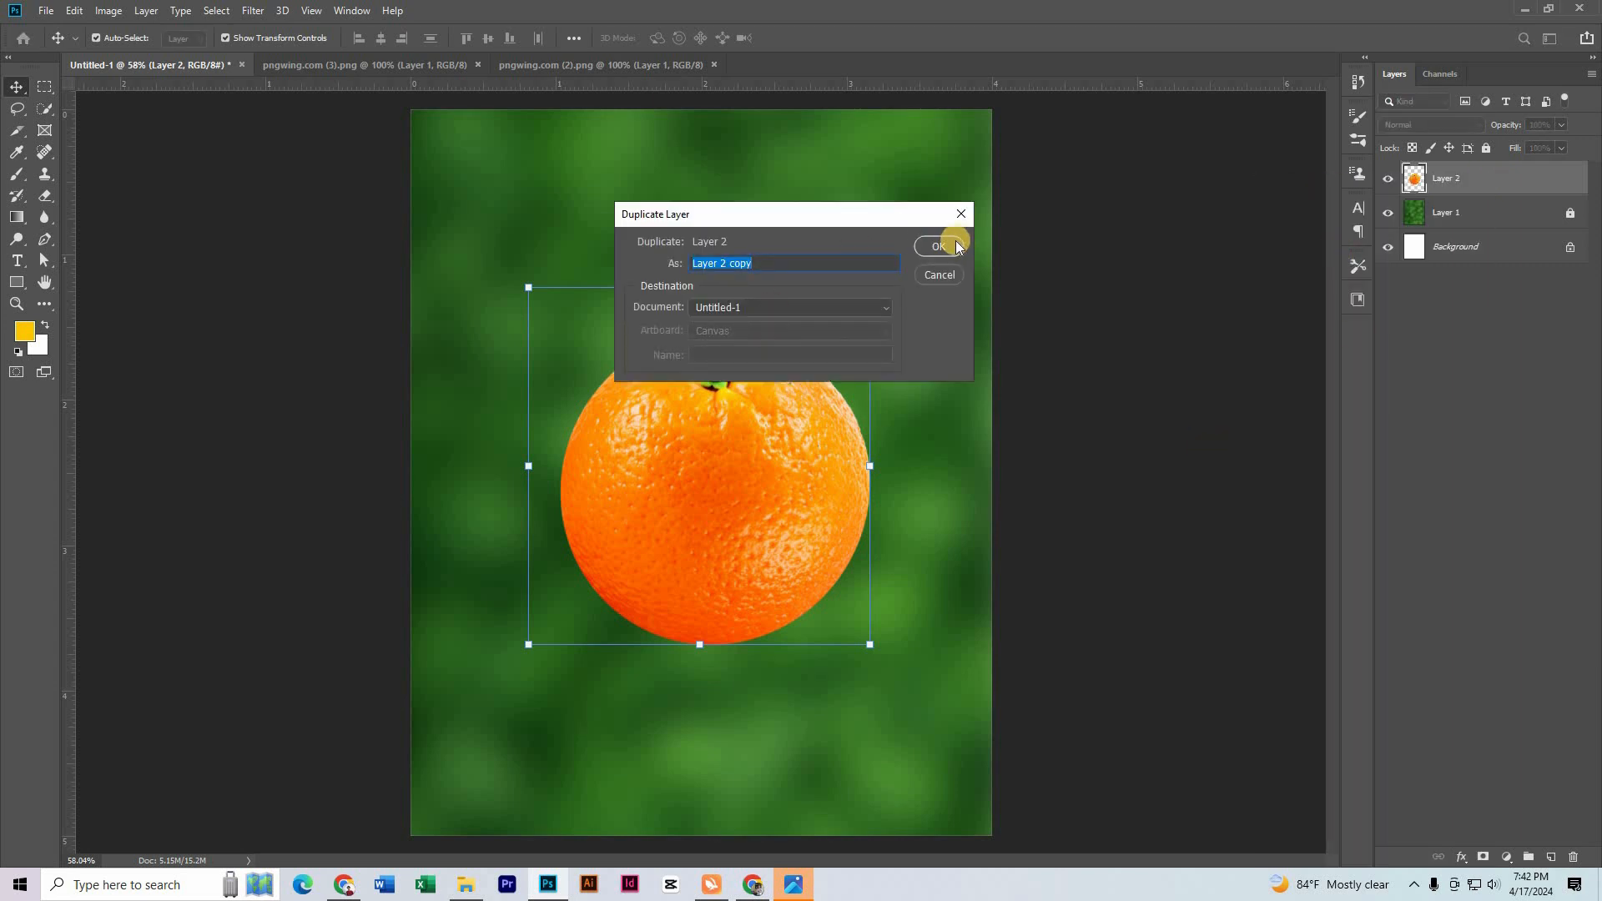
left_click(938, 245)
Hide the original orange layer and set the duplicate's blend mode to Screen.
scroll(709, 489, "up", 3)
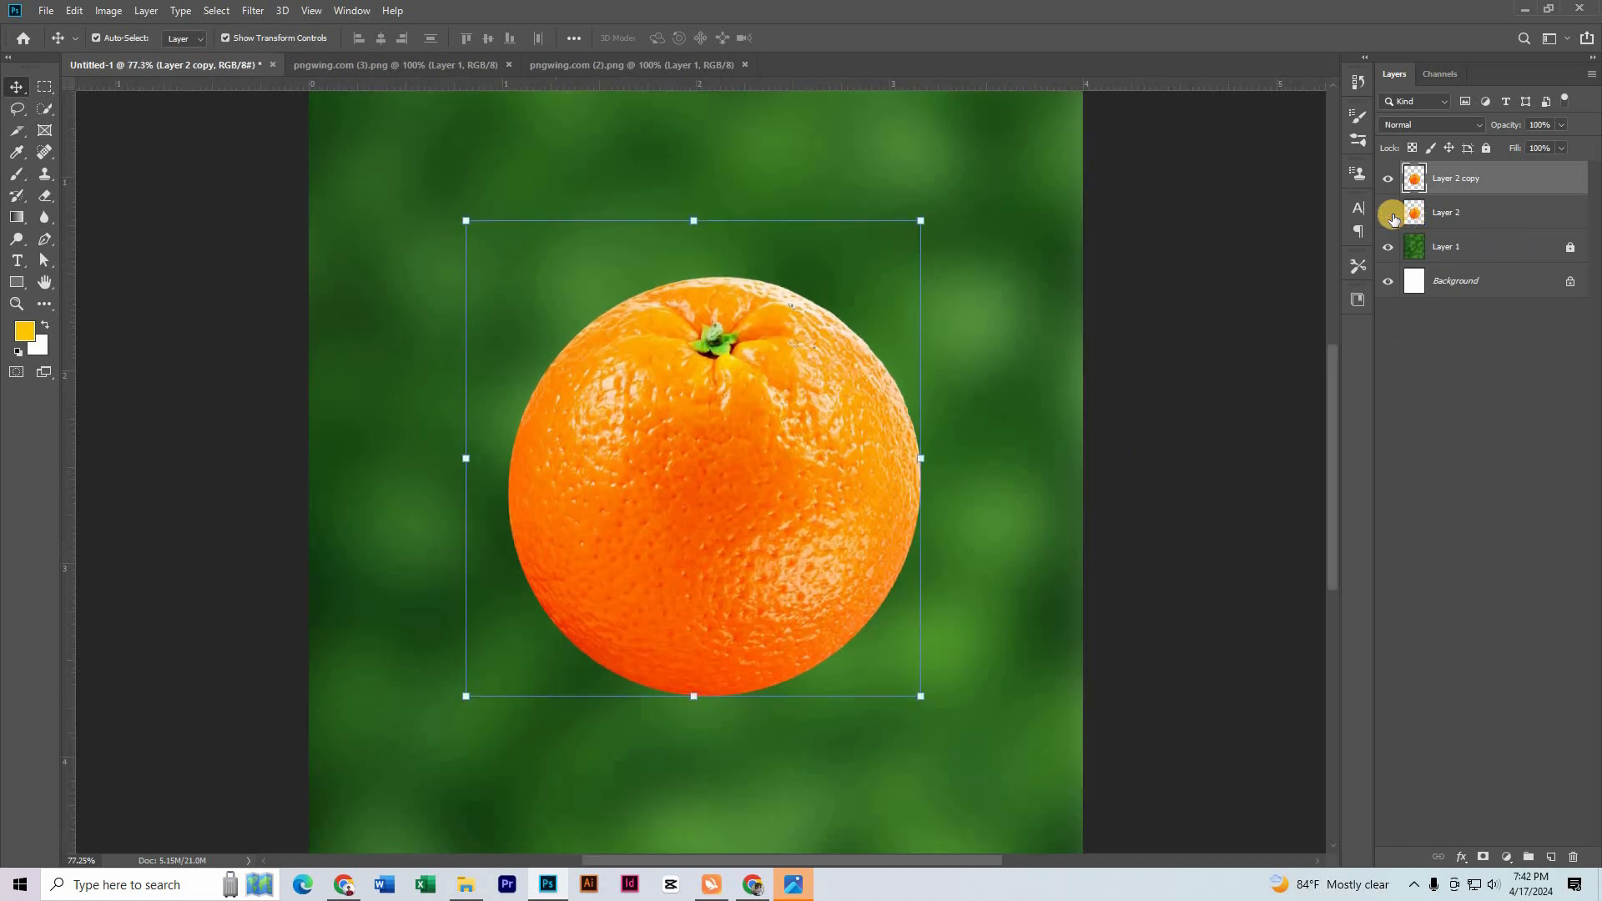
left_click(1460, 129)
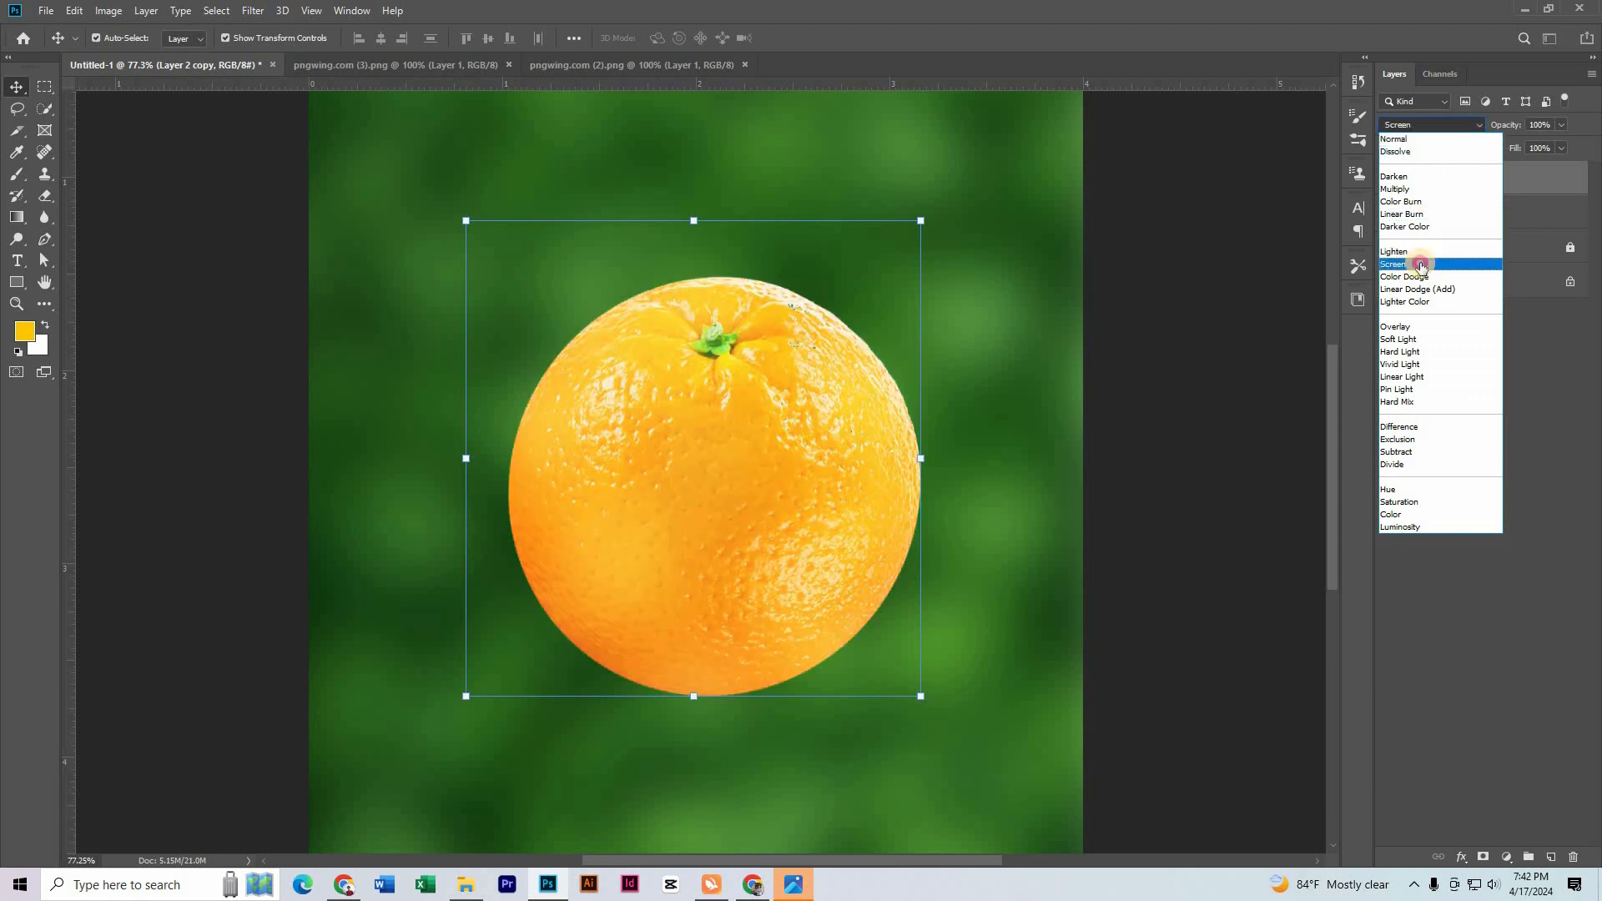
left_click(1421, 265)
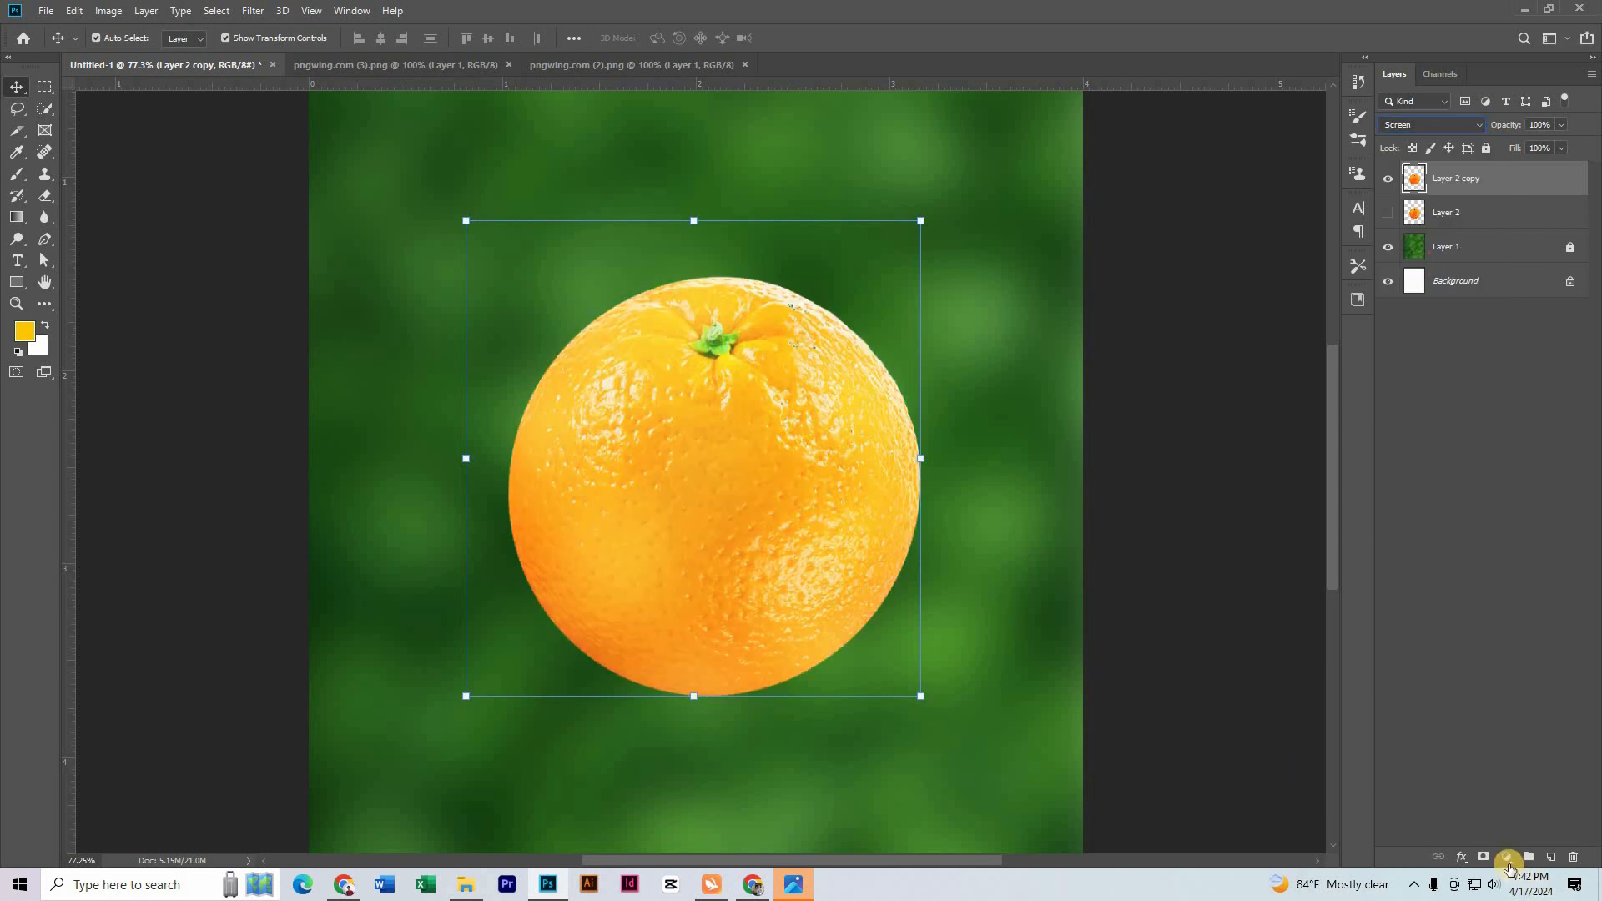
Add a Hue/Saturation adjustment clipped to the duplicate orange layer, with saturation set to -100.
left_click(1507, 857)
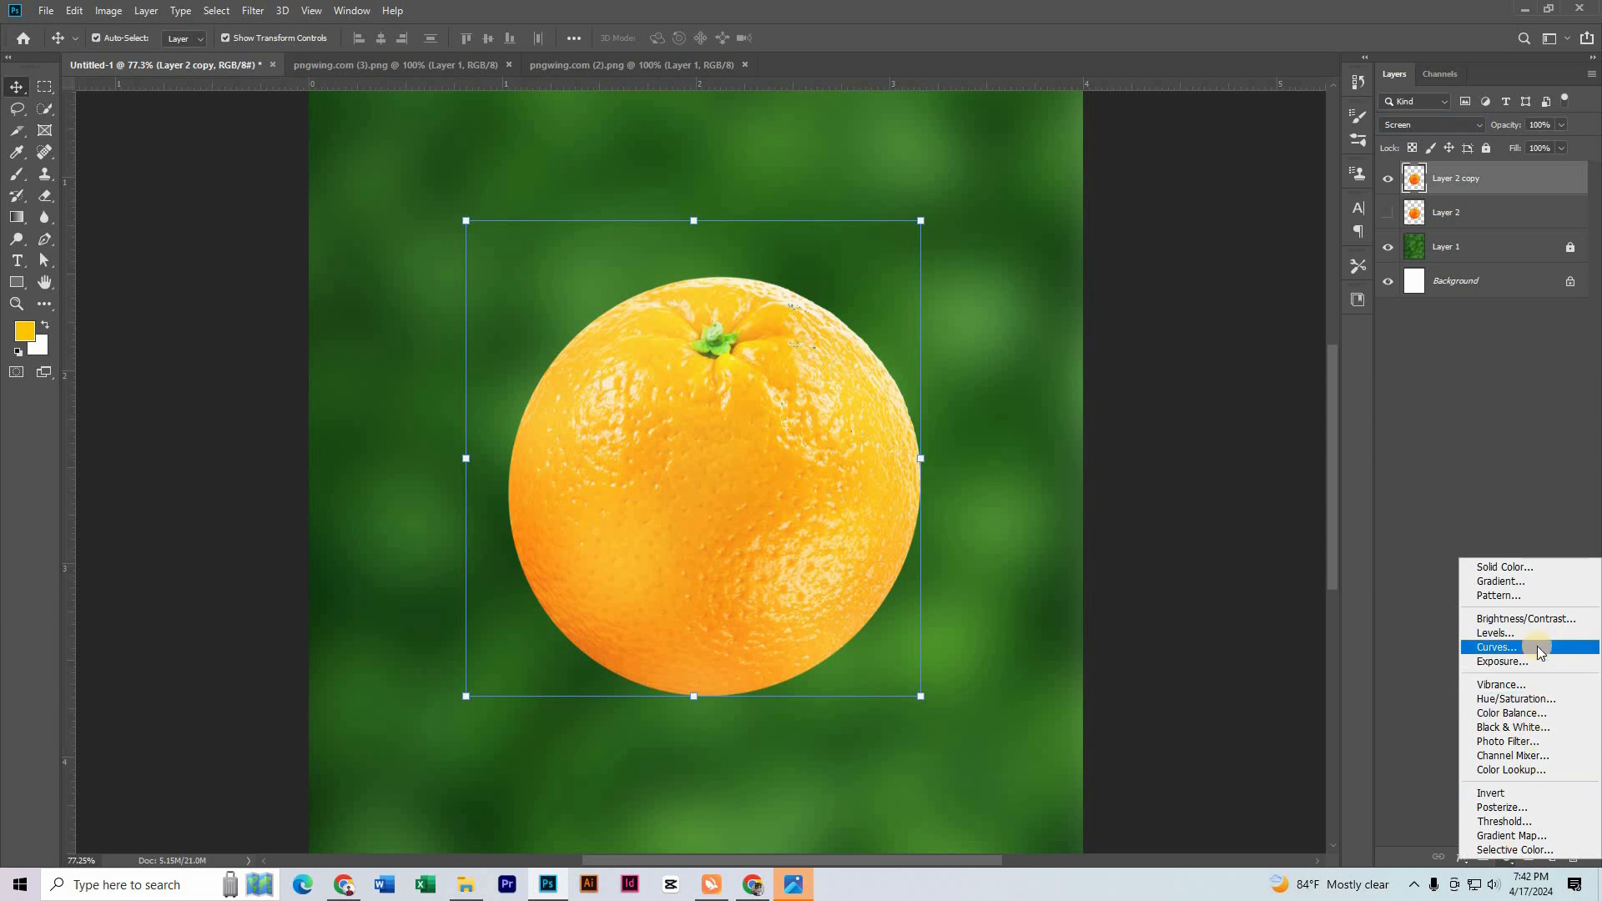
left_click(1529, 699)
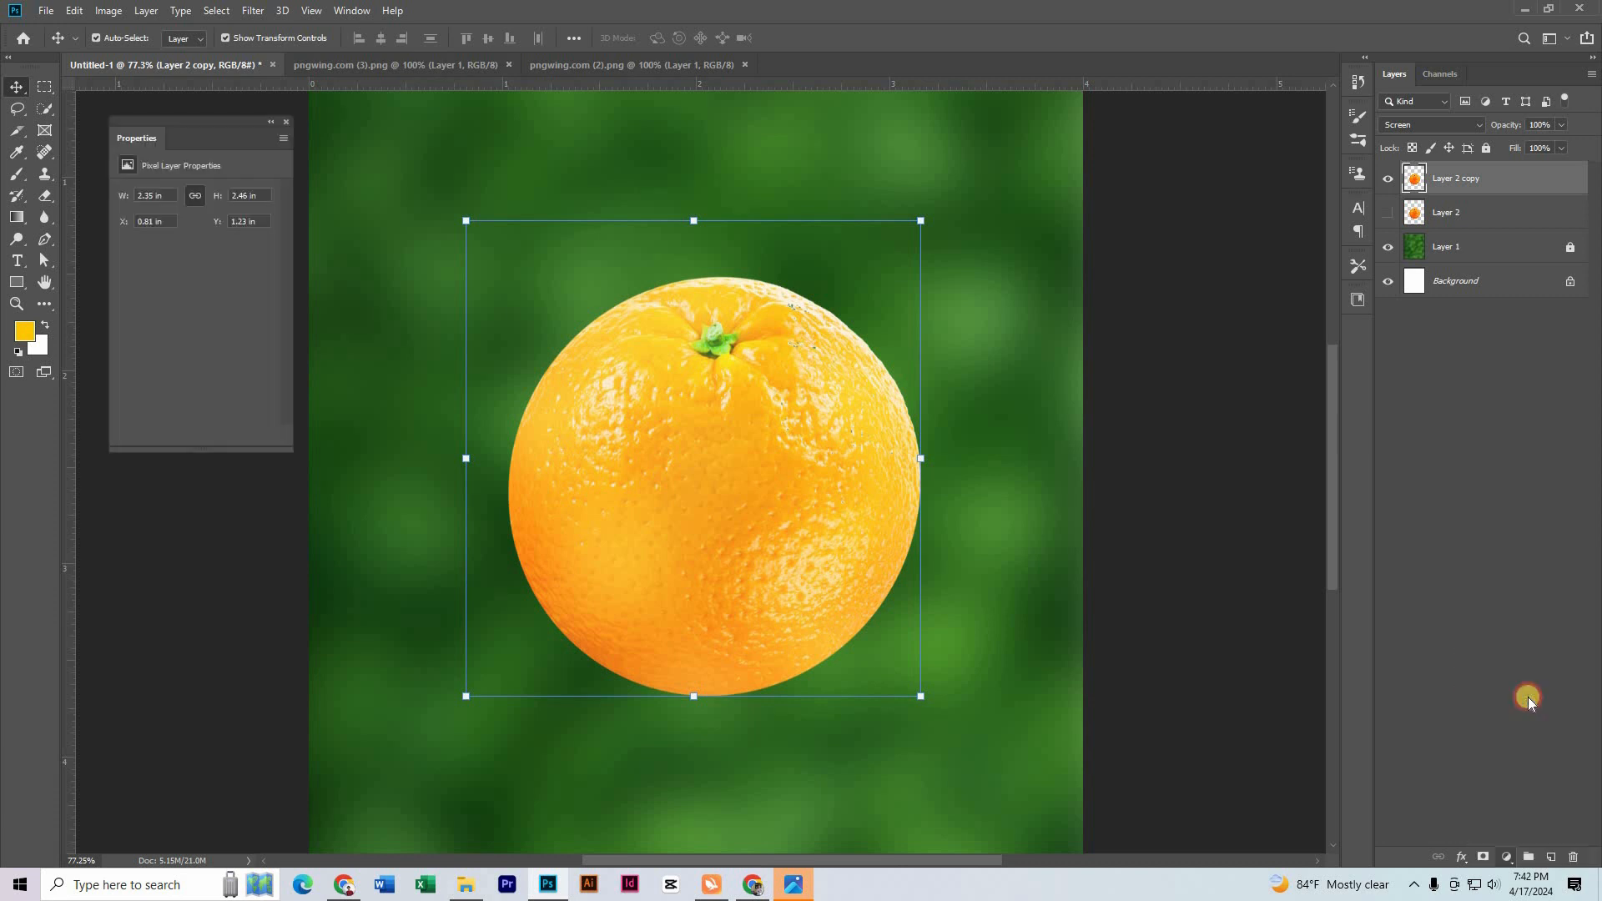
left_click(167, 437)
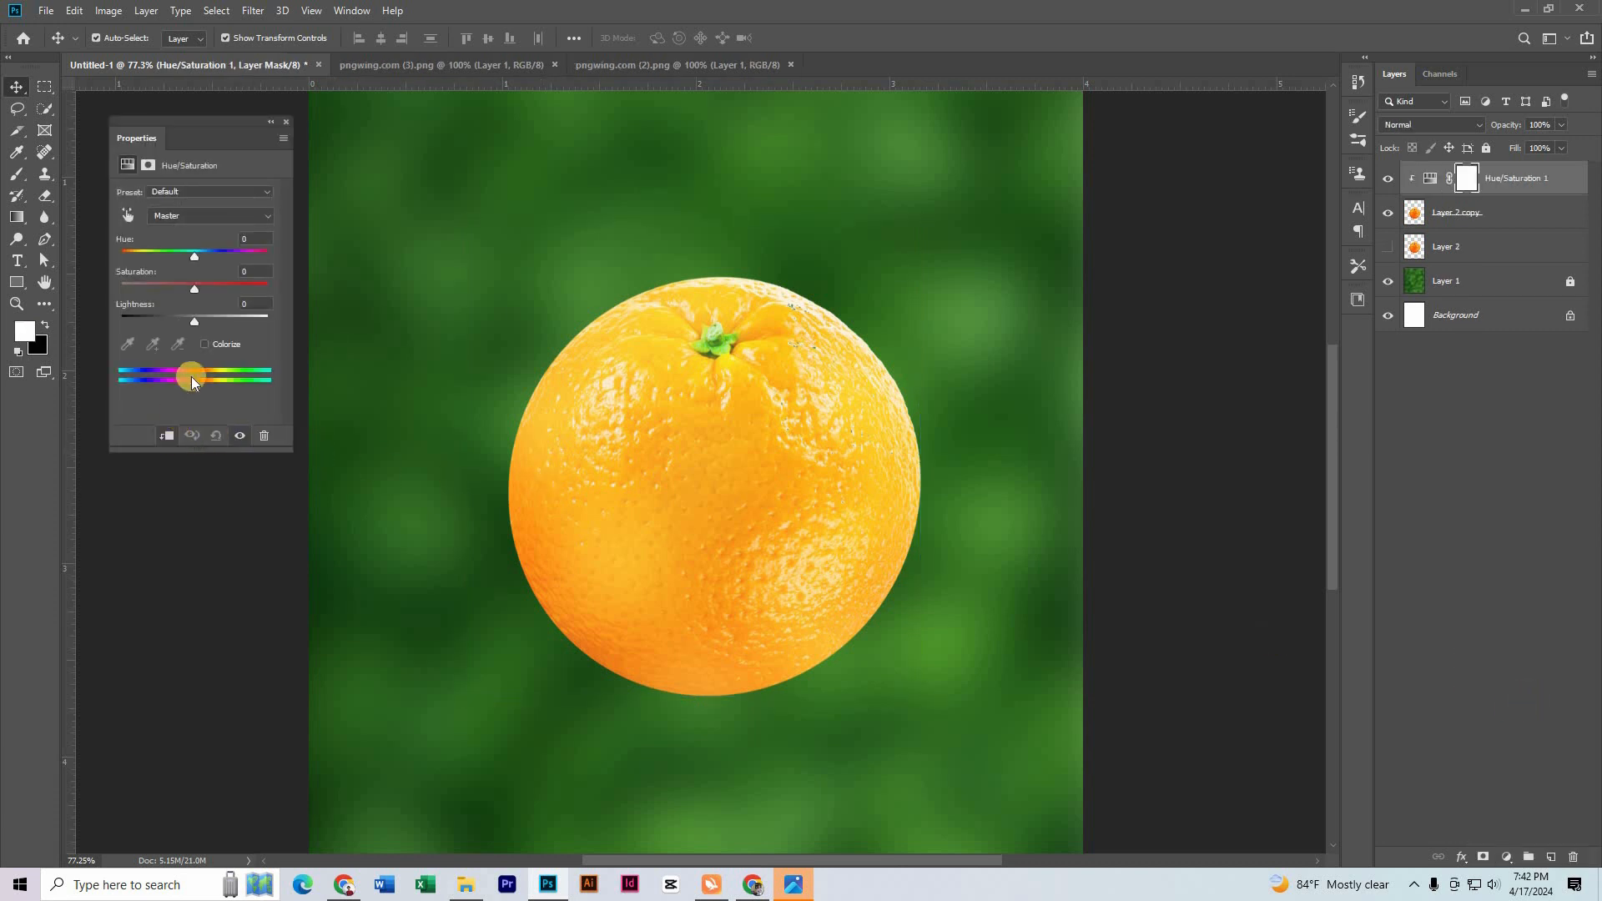
left_click_drag(192, 263, 121, 289)
mouse_move(182, 331)
left_mouse_down()
mouse_move(166, 330)
mouse_move(205, 335)
left_mouse_up()
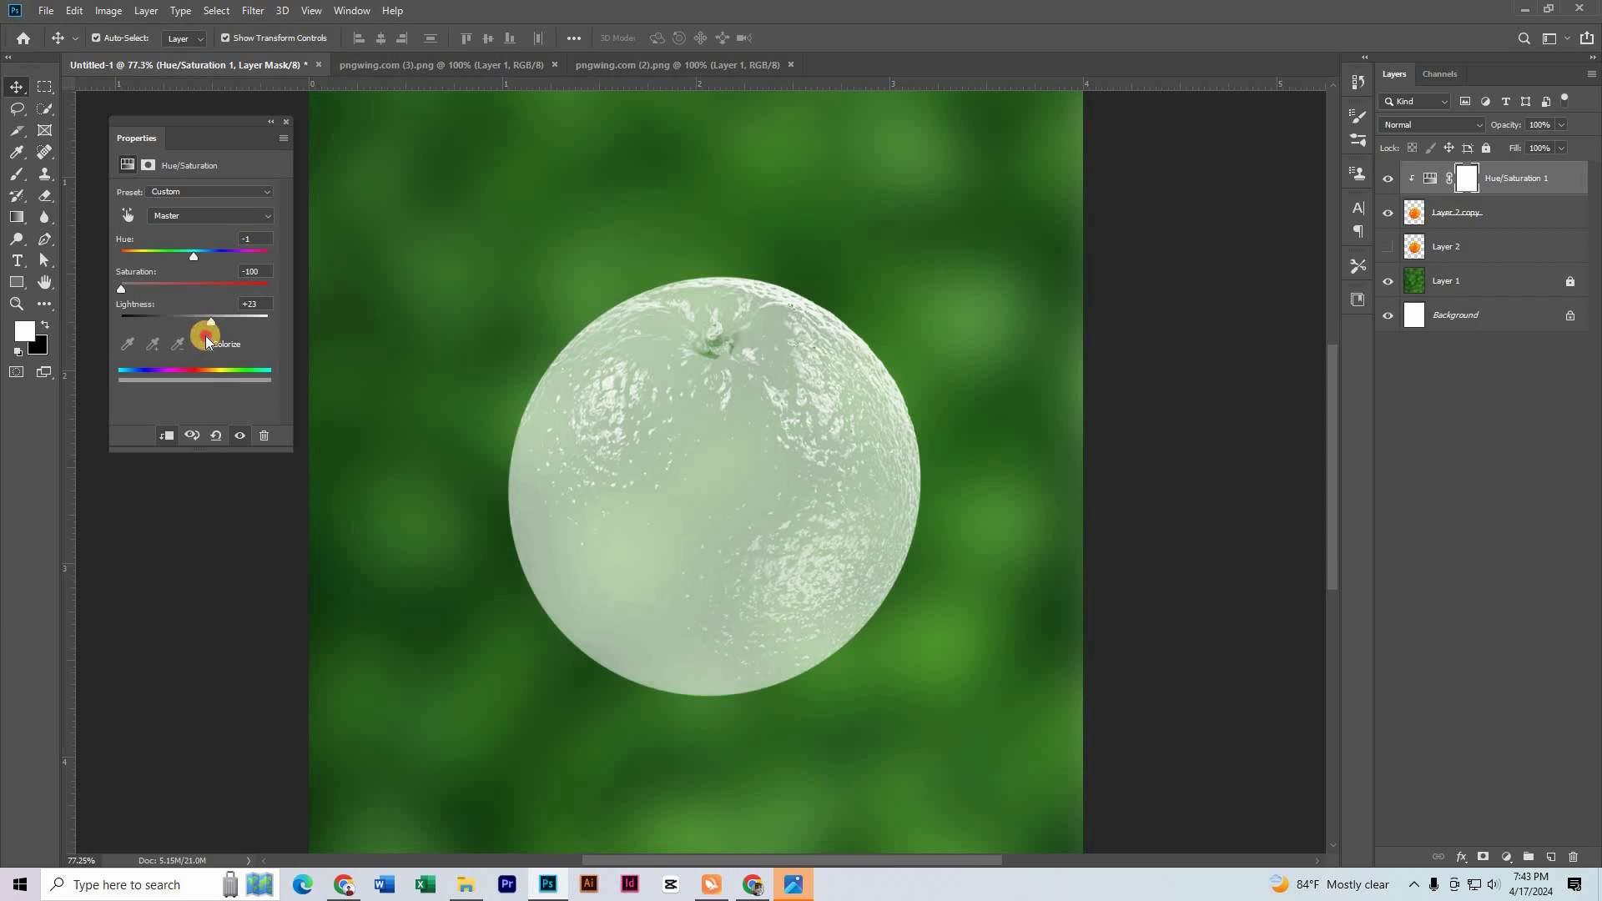
left_click(287, 122)
Add a clipped Levels adjustment above Hue/Saturation 1 and raise the black input level to 117.
left_click(1507, 856)
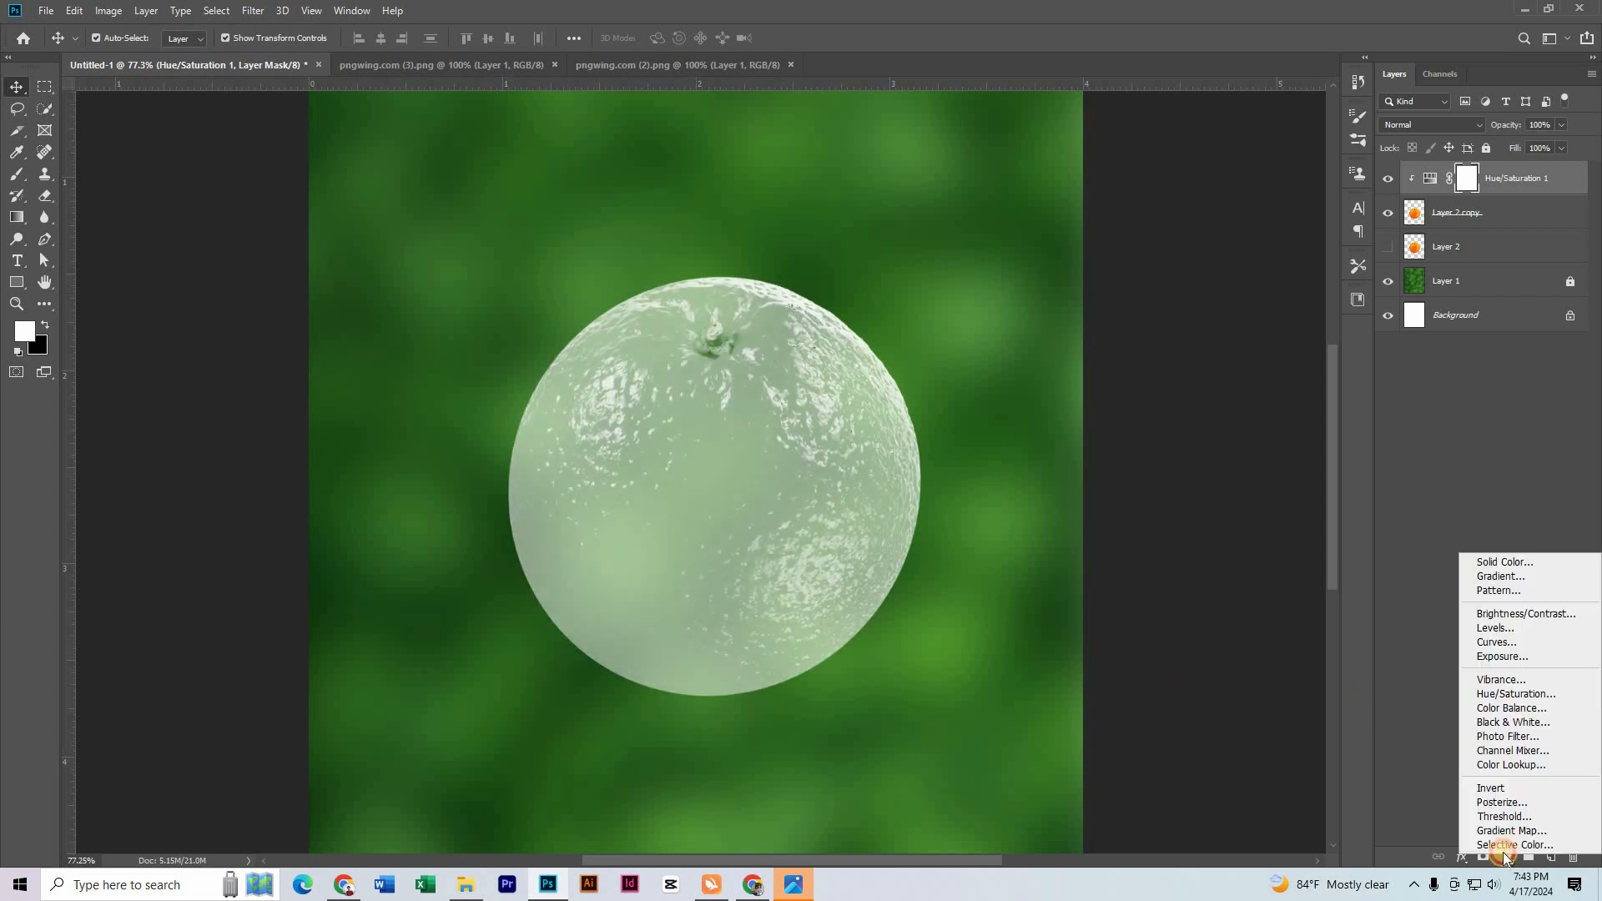
left_click(1506, 630)
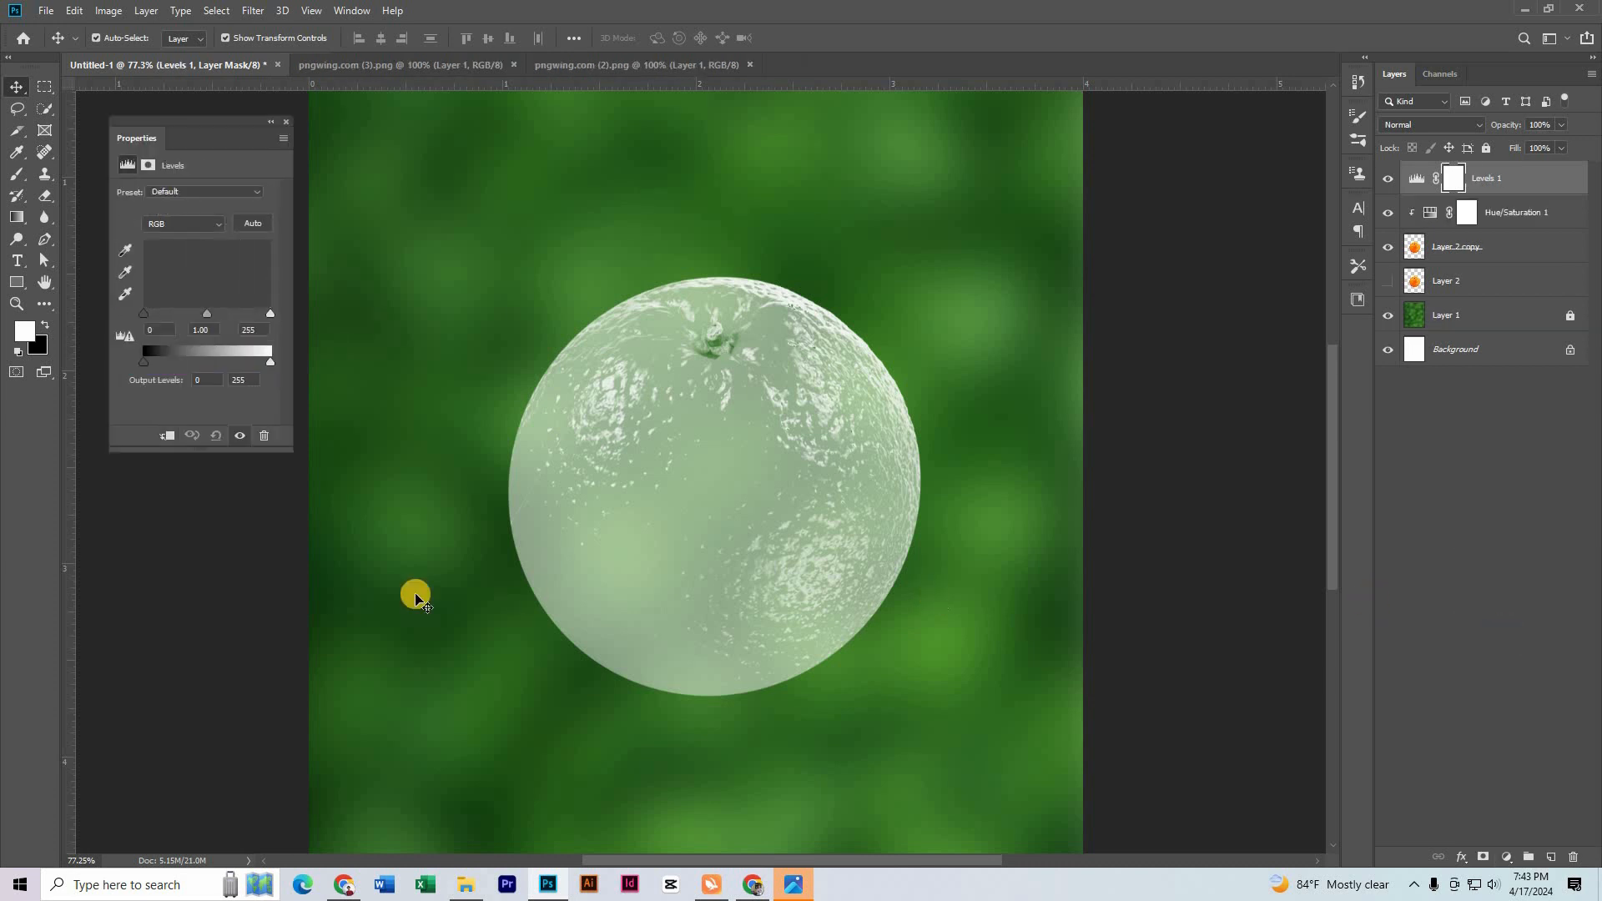
left_click(167, 436)
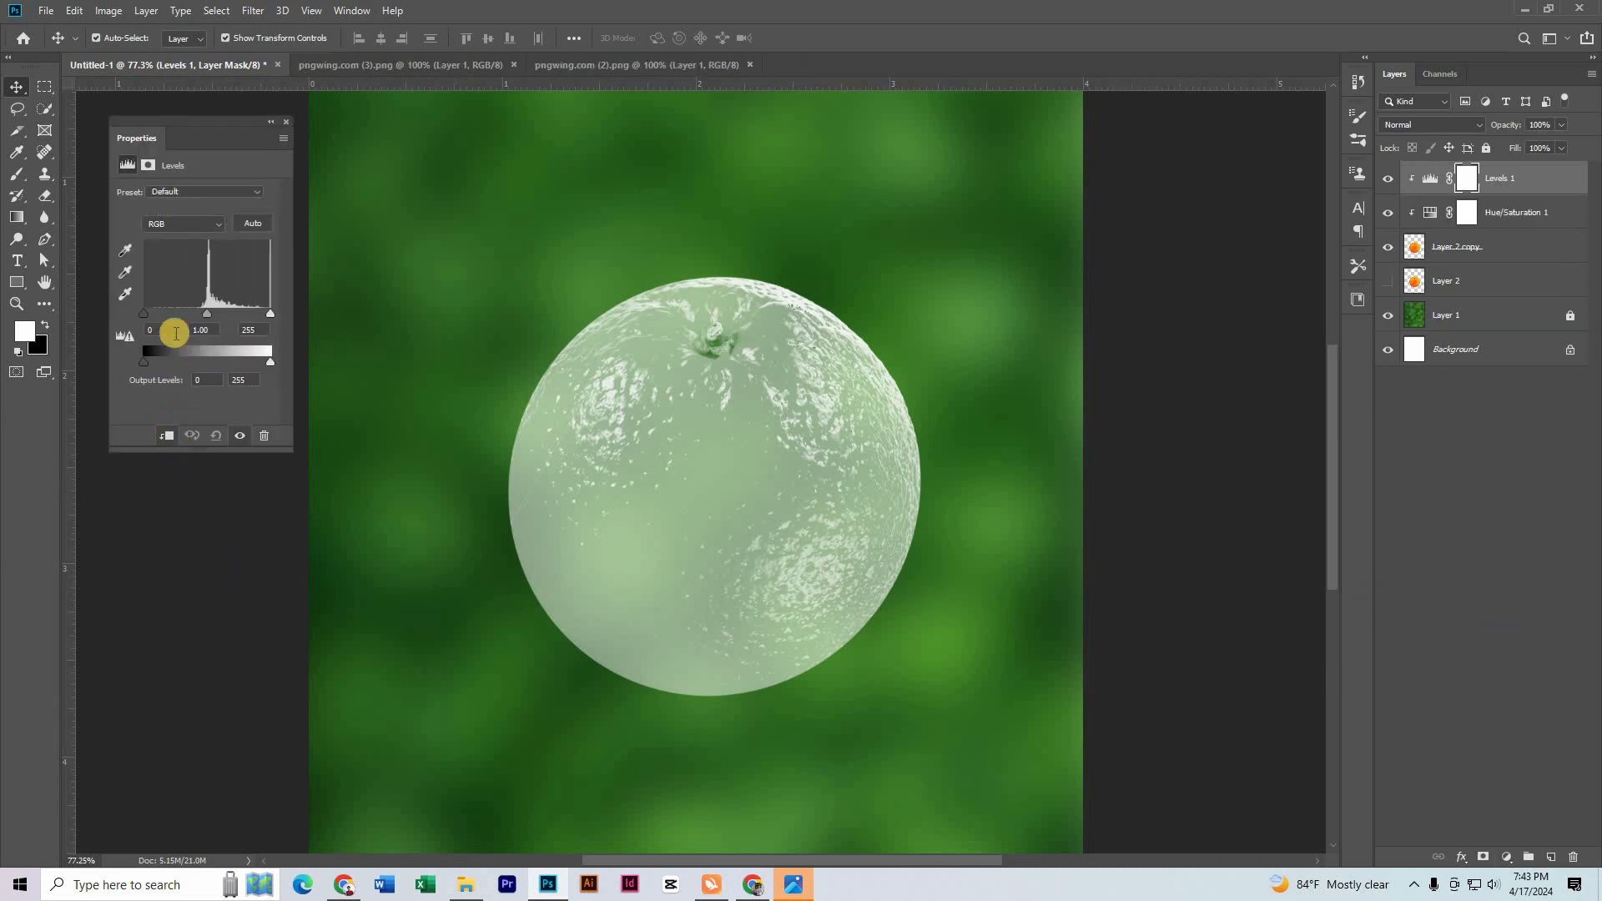
left_click_drag(142, 317, 207, 347)
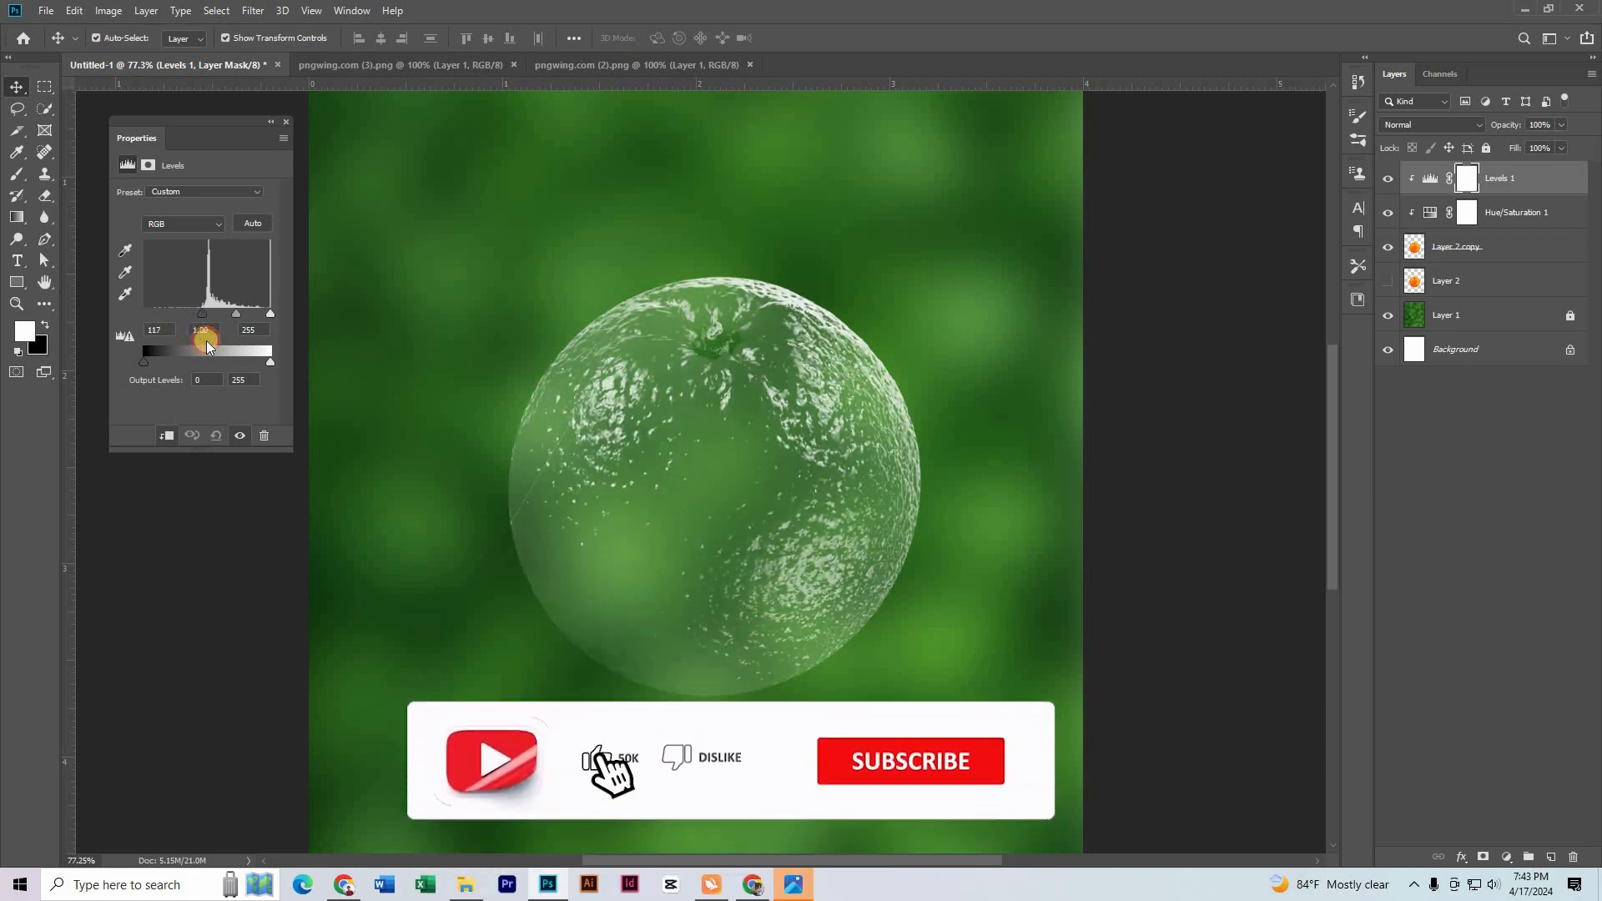
Show the original orange layer, Layer 2, and add a layer mask to it.
left_click(1388, 281)
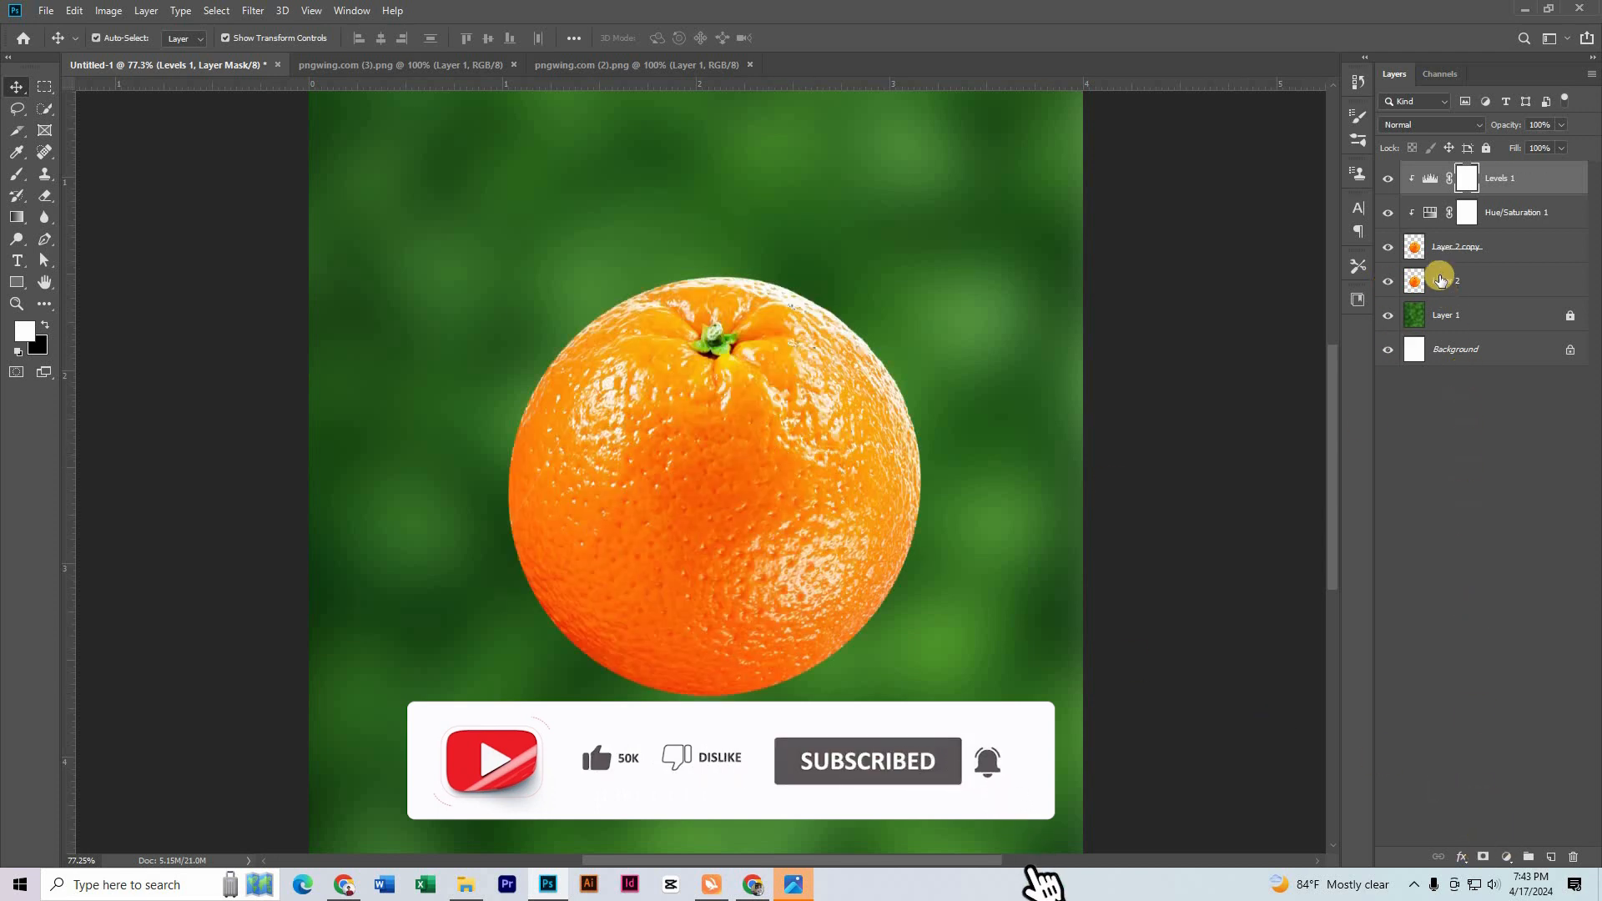
left_click(1440, 280)
left_click(1450, 249)
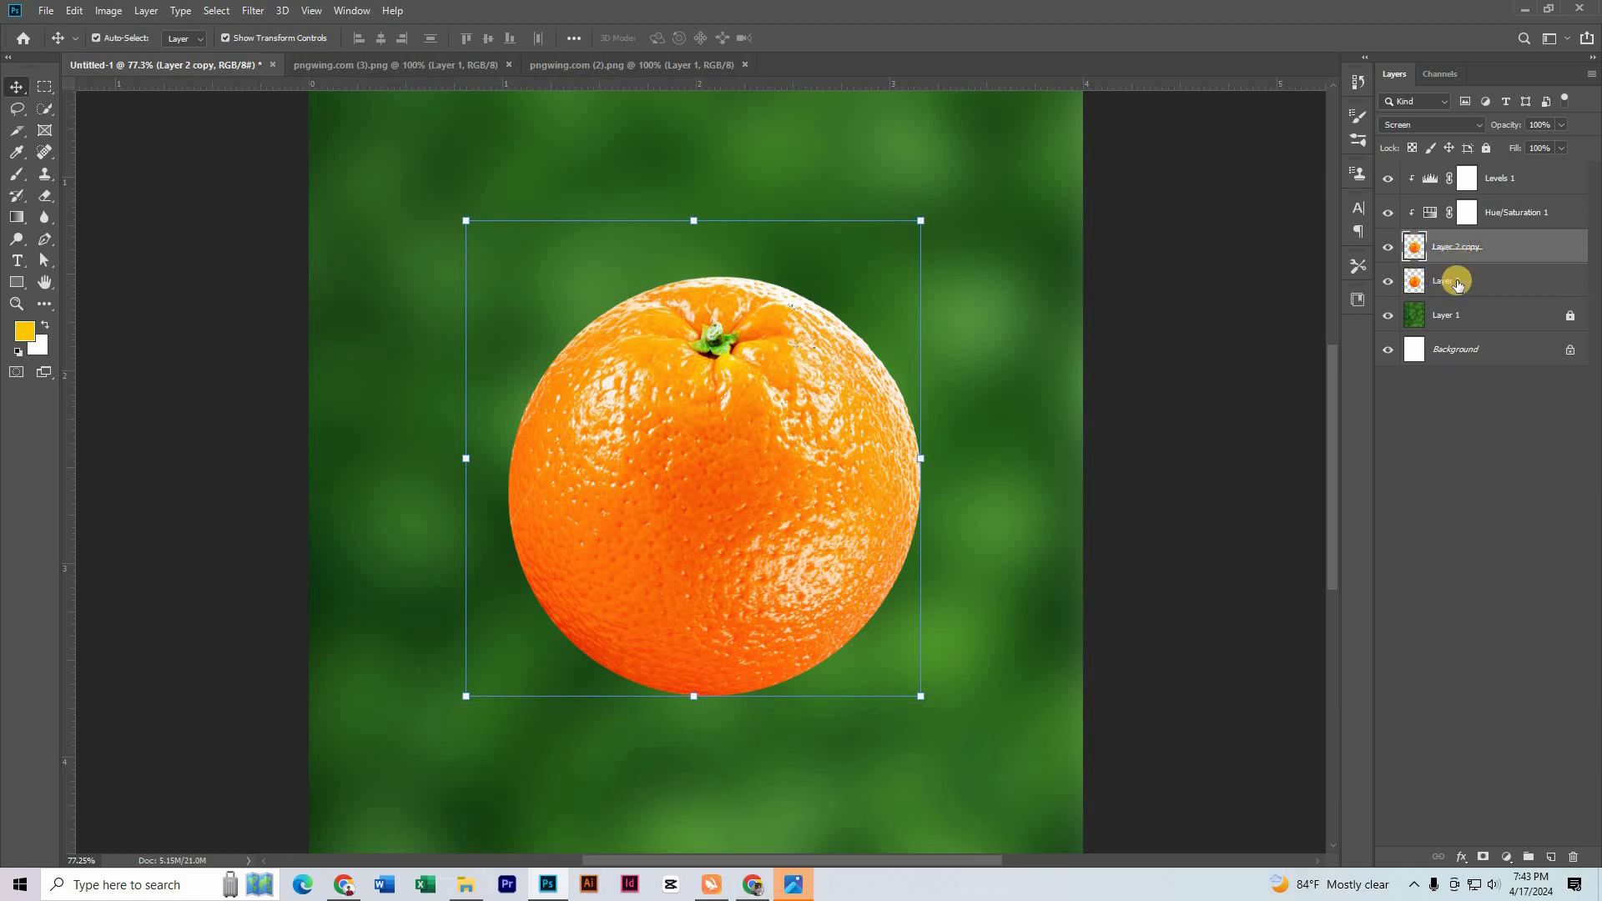
key("alt+bracketleft")
left_click(1483, 857)
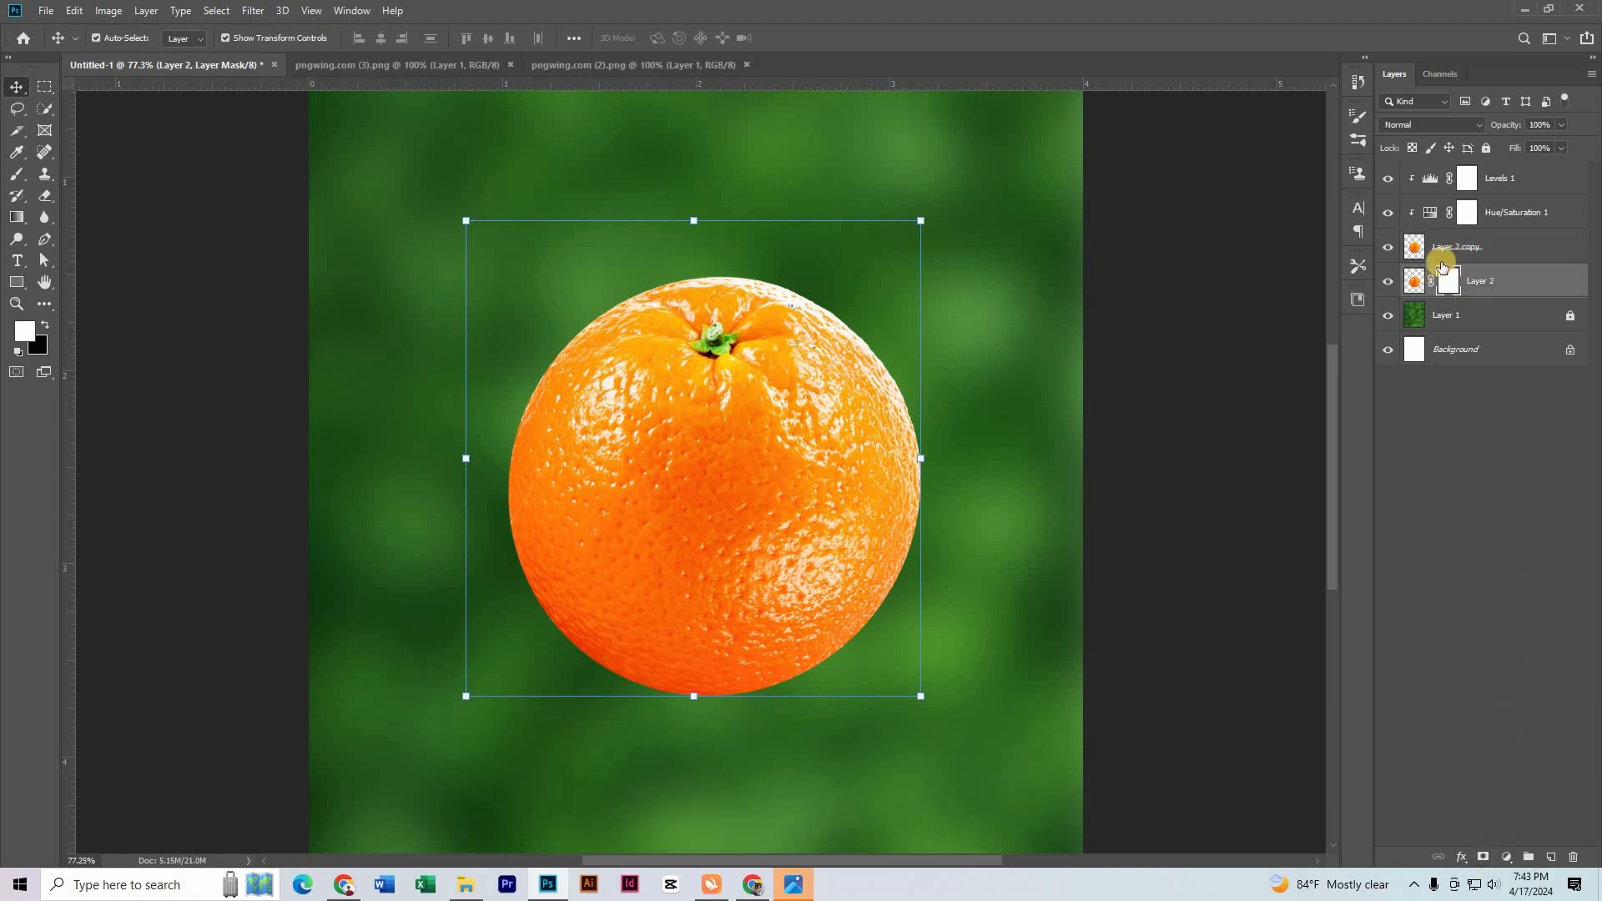
Mask out the upper half of the orange on Layer 2 by painting black inside a rectangular selection, and clear the selection.
left_click(46, 89)
left_click_drag(422, 228, 1008, 506)
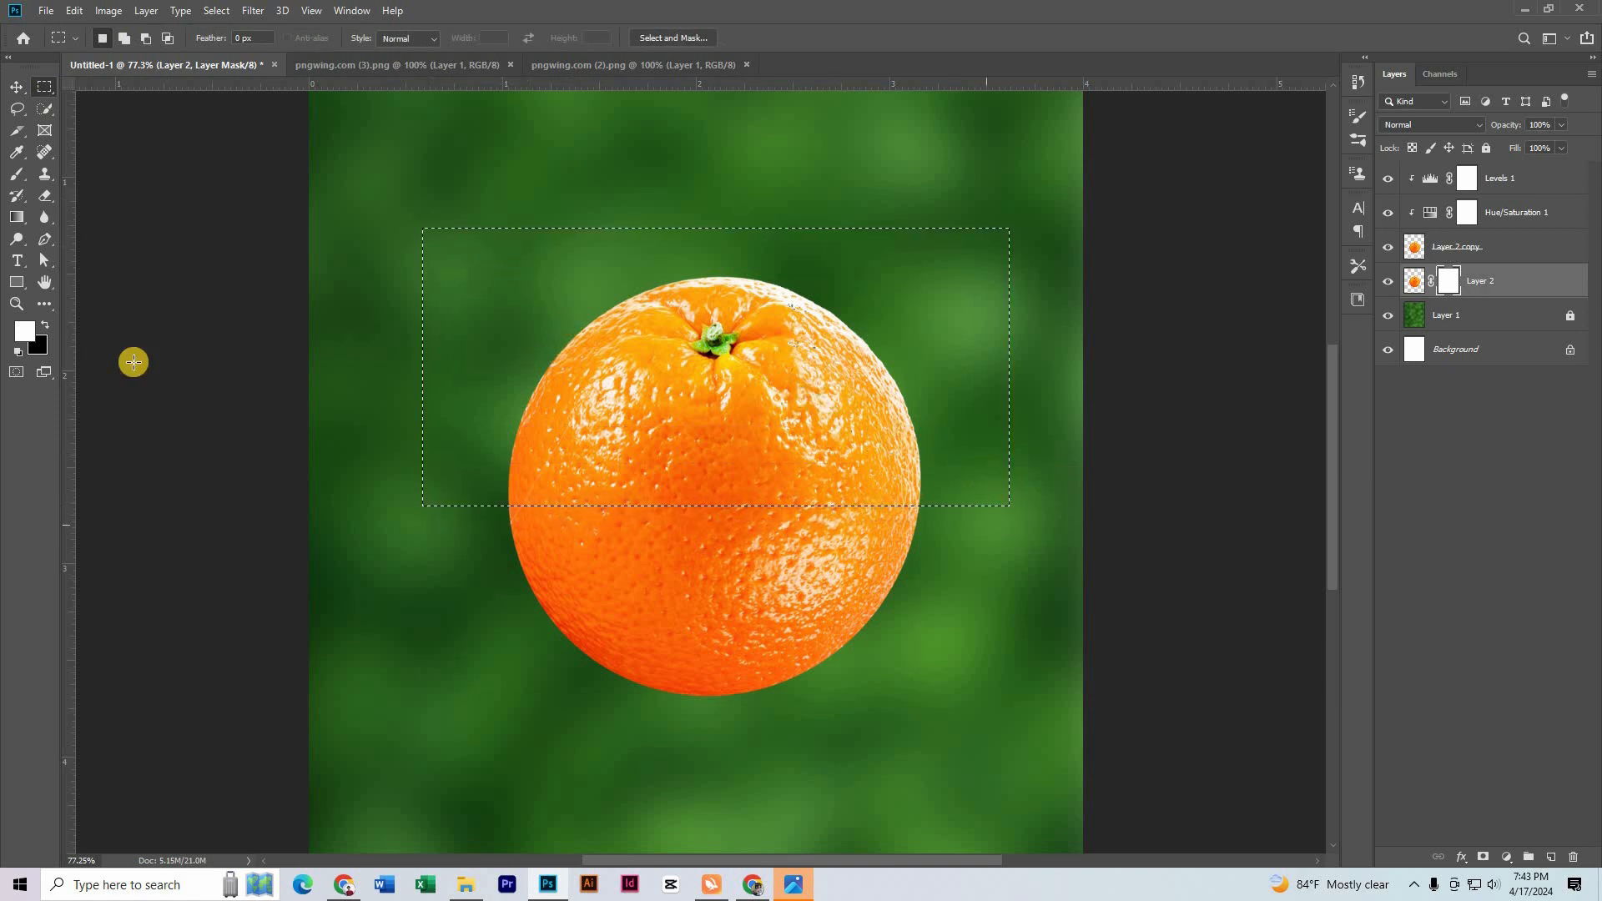
left_click(25, 173)
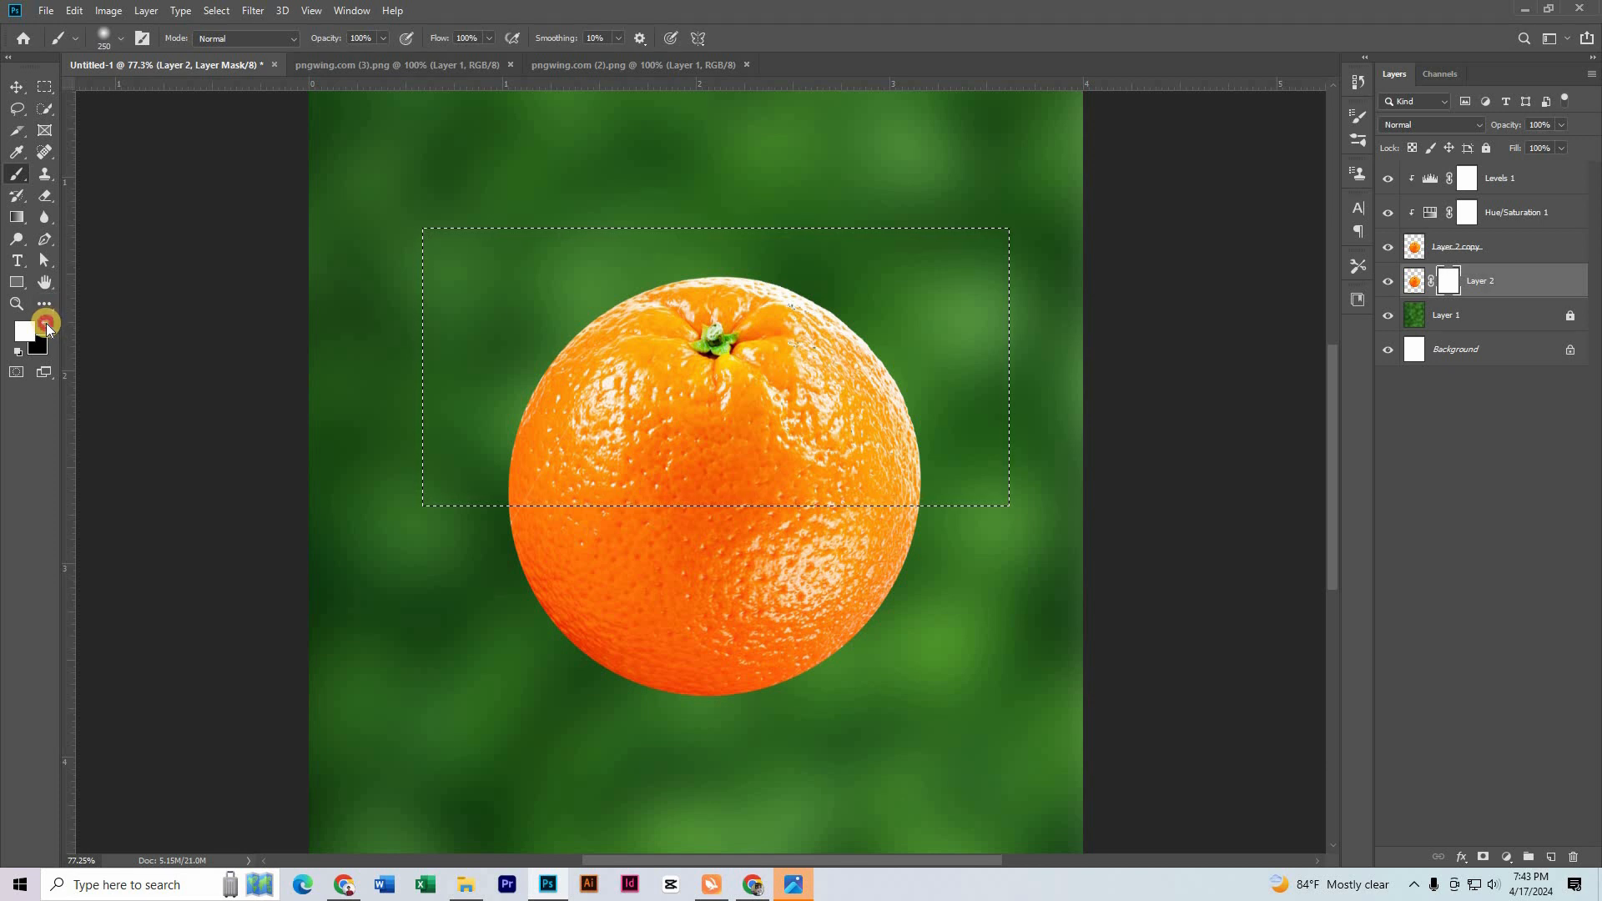
mouse_move(466, 453)
left_mouse_down()
mouse_move(962, 467)
mouse_move(491, 455)
mouse_move(547, 402)
mouse_move(926, 356)
mouse_move(354, 362)
mouse_move(850, 268)
mouse_move(463, 335)
mouse_move(653, 455)
left_mouse_up()
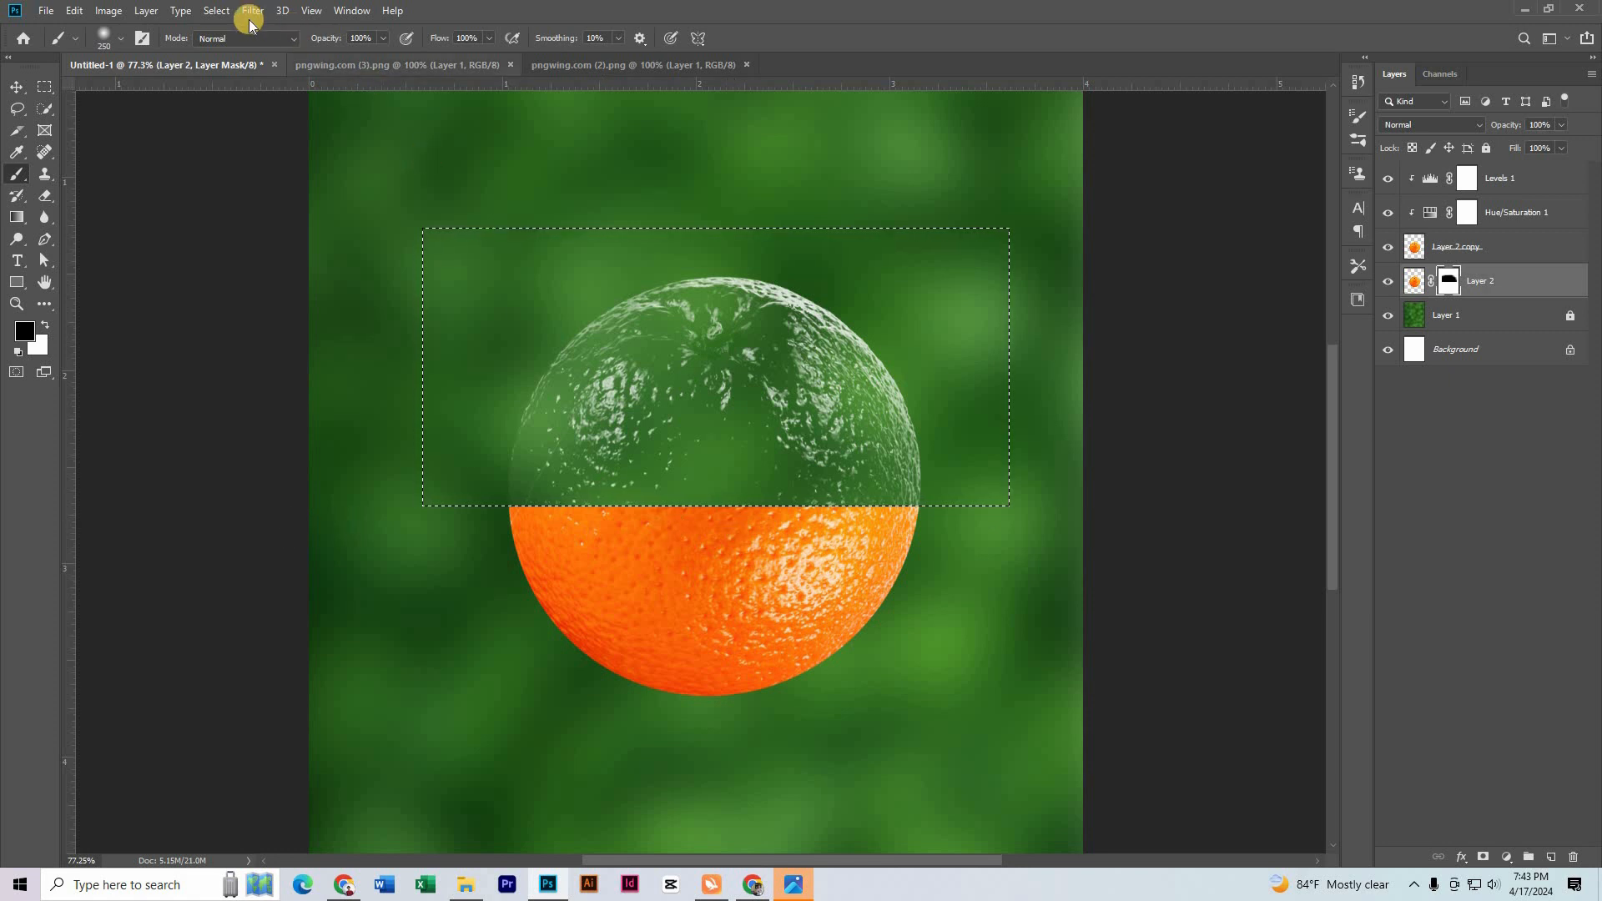
left_click(213, 11)
left_click(255, 41)
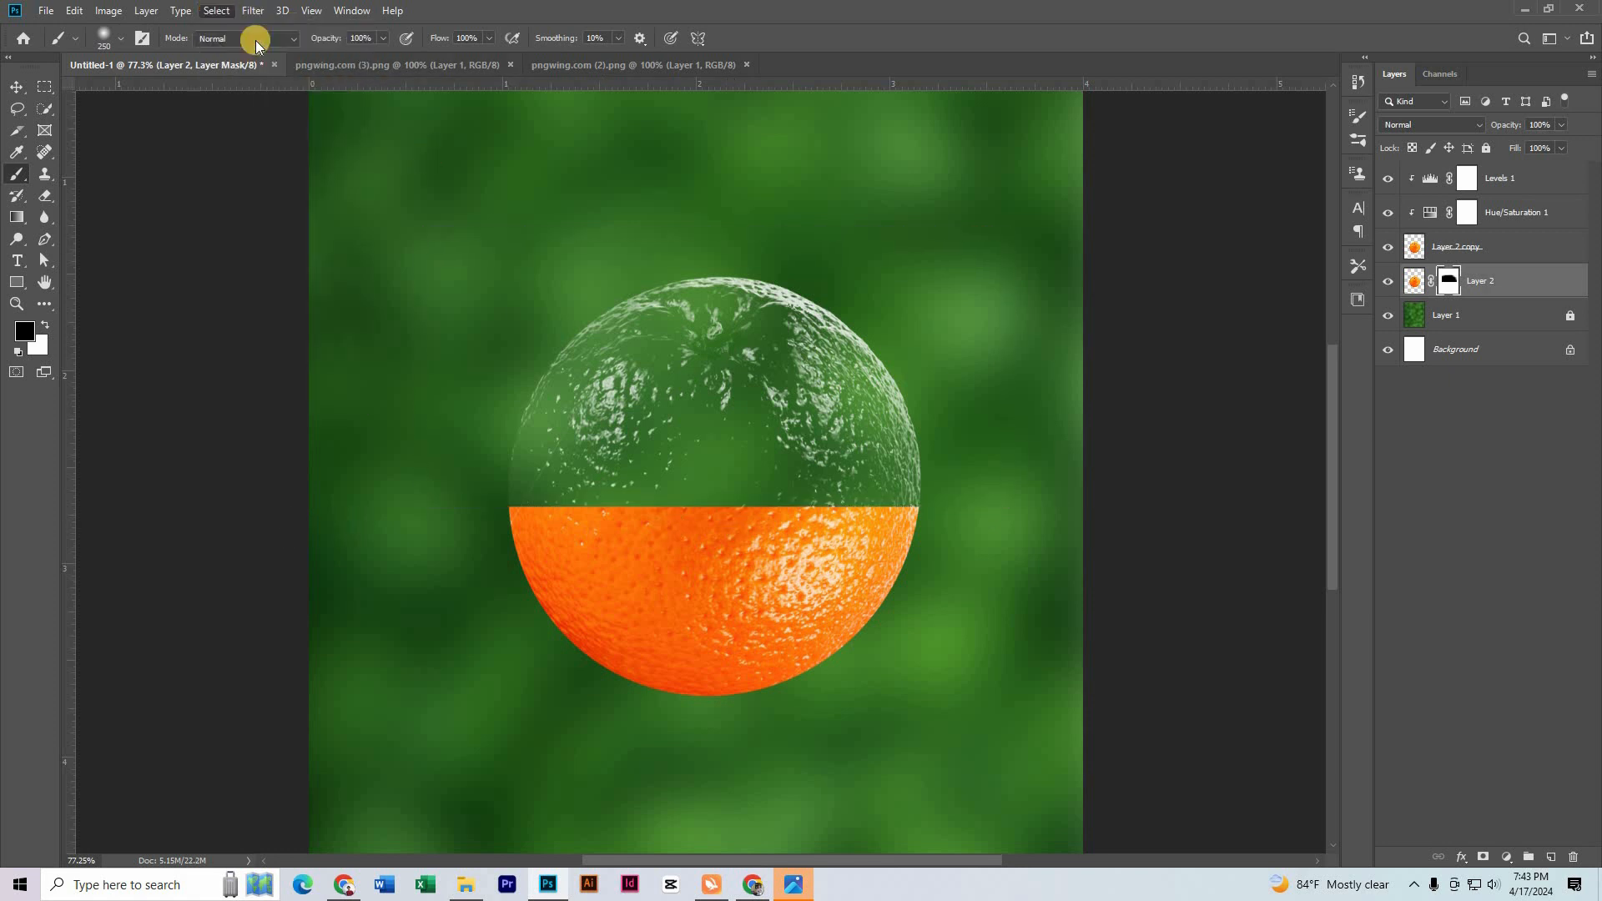
Quick-select the cut orange slice in the pngwing.com (3).png document.
left_click(442, 67)
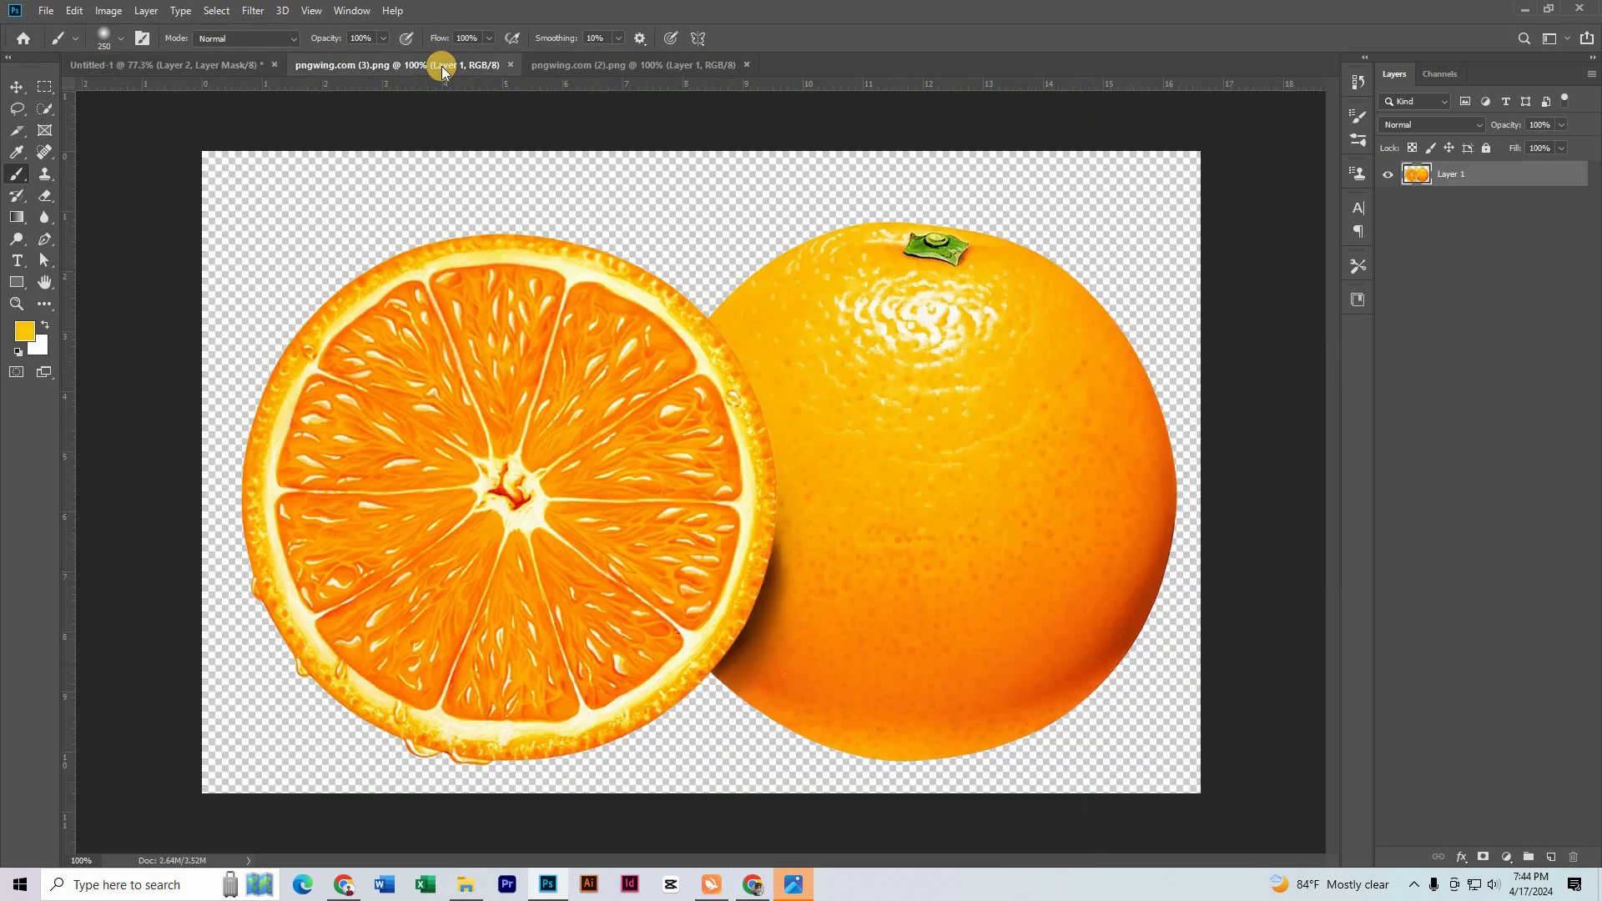
left_click(43, 110)
mouse_move(364, 522)
left_mouse_down()
mouse_move(301, 403)
mouse_move(342, 322)
mouse_move(437, 268)
mouse_move(367, 240)
mouse_move(675, 264)
mouse_move(857, 367)
mouse_move(851, 316)
mouse_move(912, 410)
mouse_move(888, 294)
mouse_move(951, 413)
mouse_move(951, 380)
mouse_move(967, 480)
mouse_move(962, 431)
mouse_move(918, 569)
mouse_move(754, 725)
mouse_move(801, 599)
left_mouse_up()
scroll(434, 268, "up", 6)
scroll(851, 361, "down", 2)
scroll(951, 430, "down", 3)
scroll(801, 599, "down", 1)
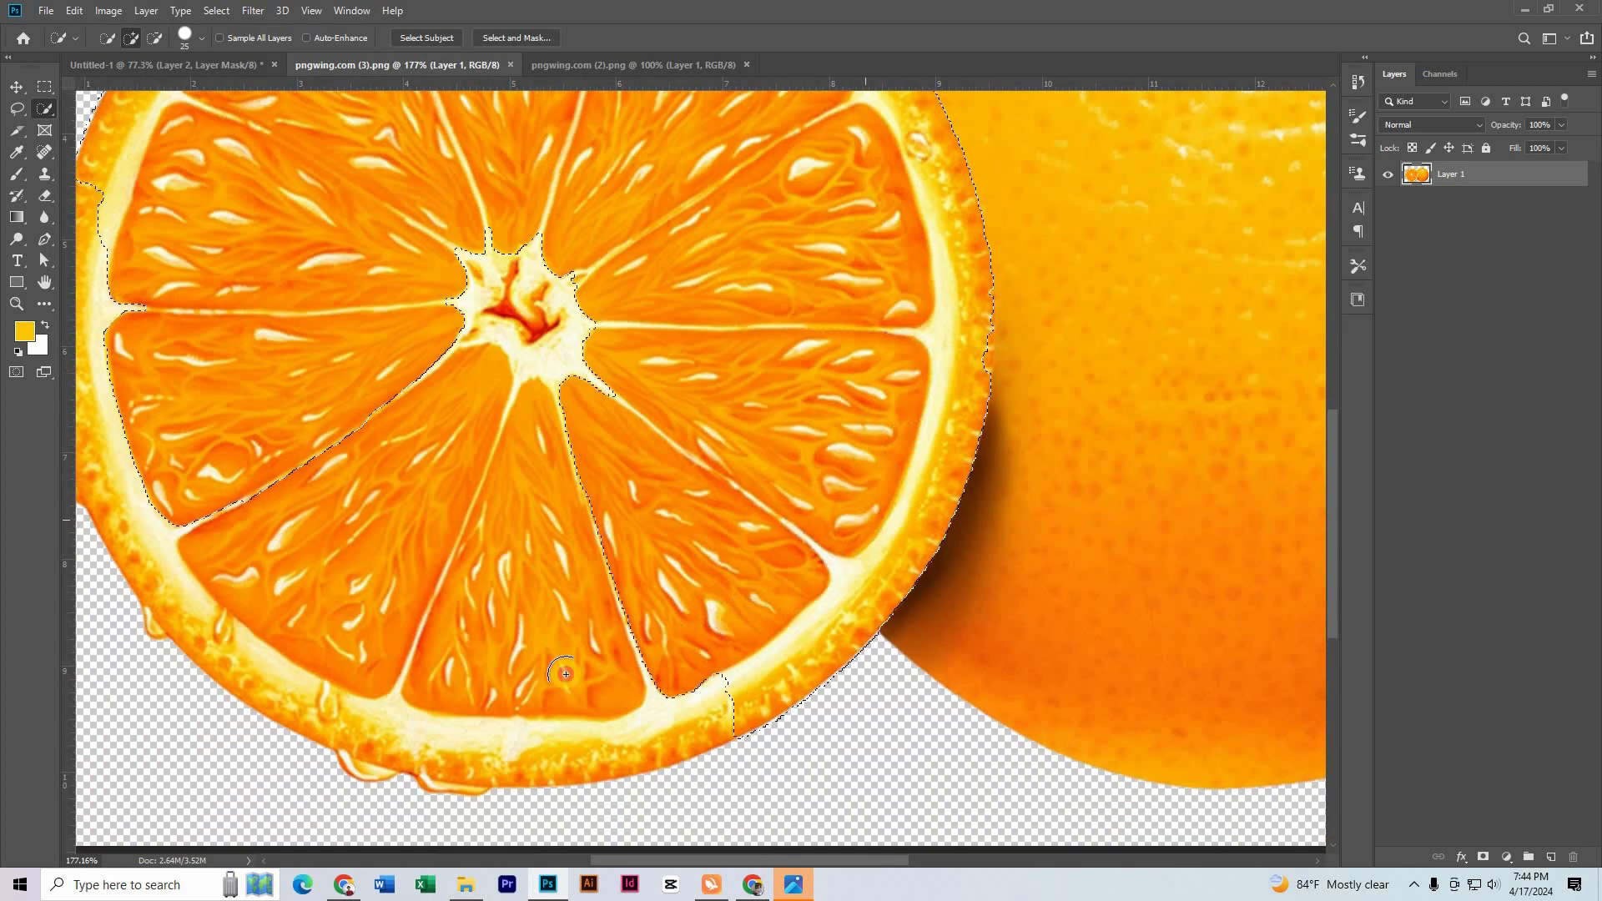
mouse_move(564, 671)
left_mouse_down()
mouse_move(152, 523)
mouse_move(297, 686)
mouse_move(446, 755)
mouse_move(718, 705)
mouse_move(525, 445)
mouse_move(554, 404)
left_mouse_up()
scroll(554, 404, "up", 1)
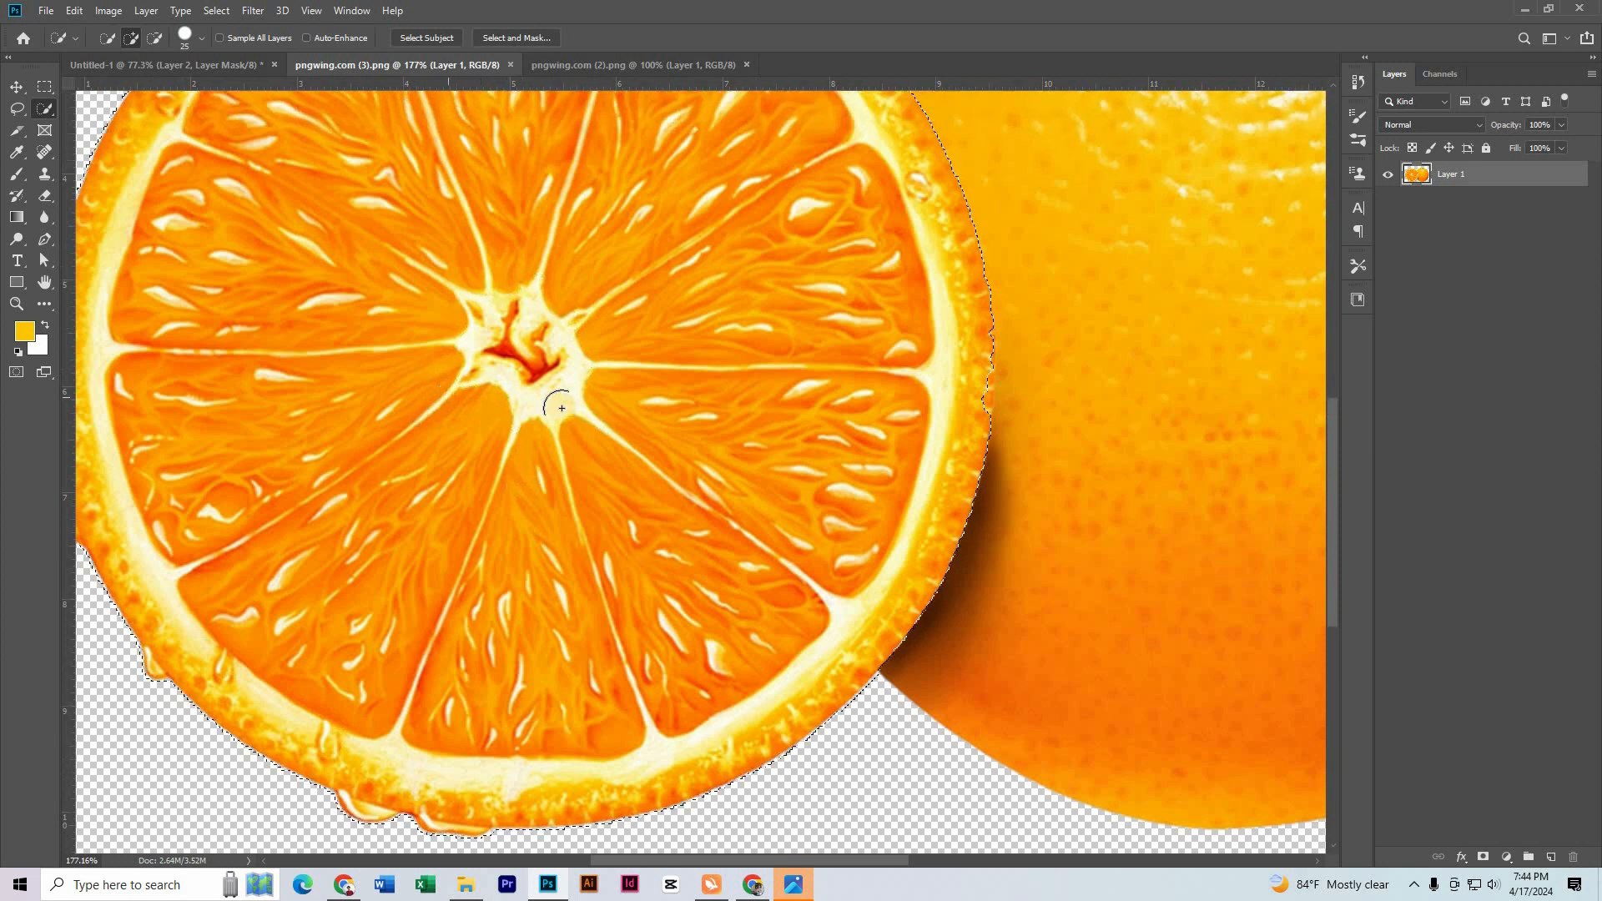
left_click_drag(351, 388, 618, 433)
Refine the slice selection with a smaller brush along the rind edge where it overlaps the whole orange.
mouse_move(857, 411)
left_mouse_down()
mouse_move(566, 607)
mouse_move(665, 383)
left_mouse_up()
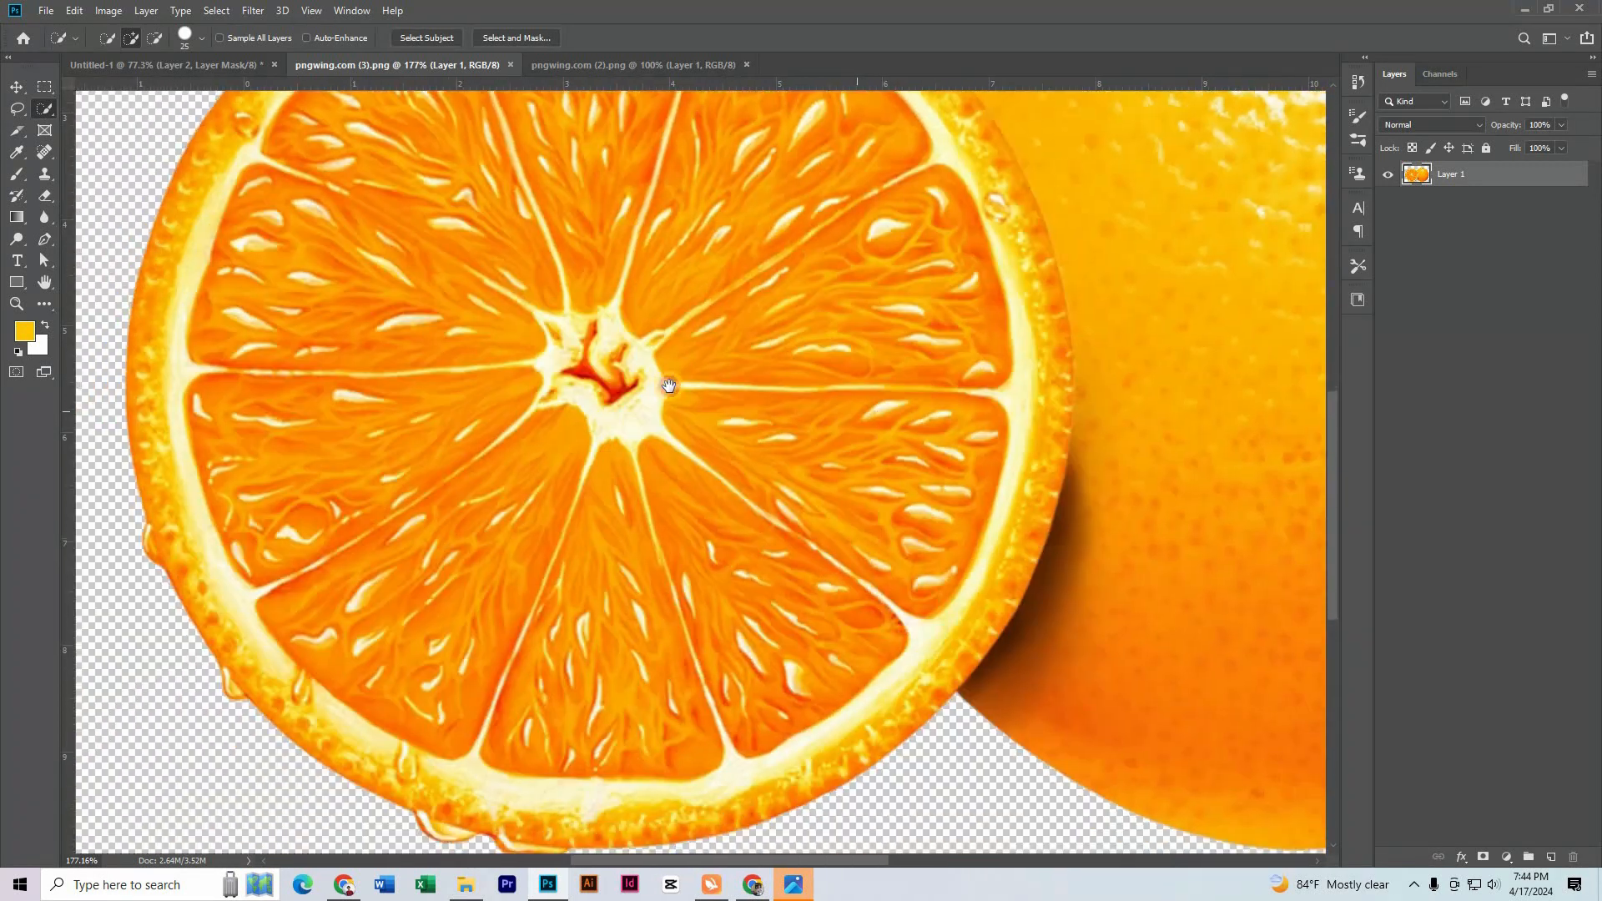
scroll(1062, 400, "up", 3)
key("bracketleft")
key("bracketleft")
key("bracketleft")
key("bracketleft")
left_click_drag(1042, 240, 1039, 420)
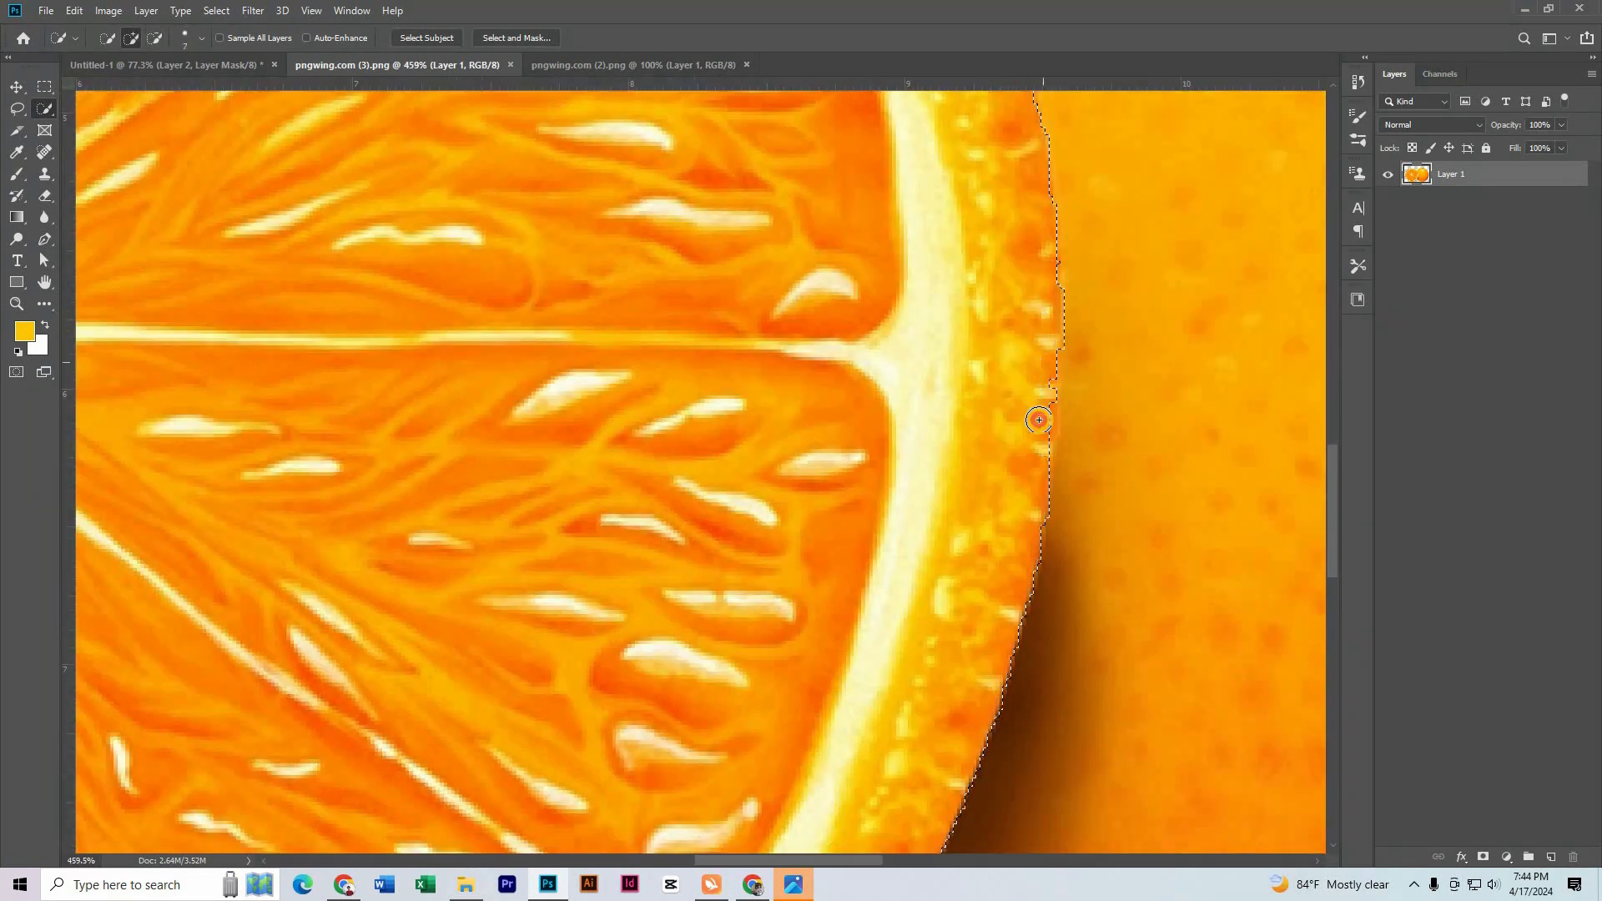
key("ctrl+1")
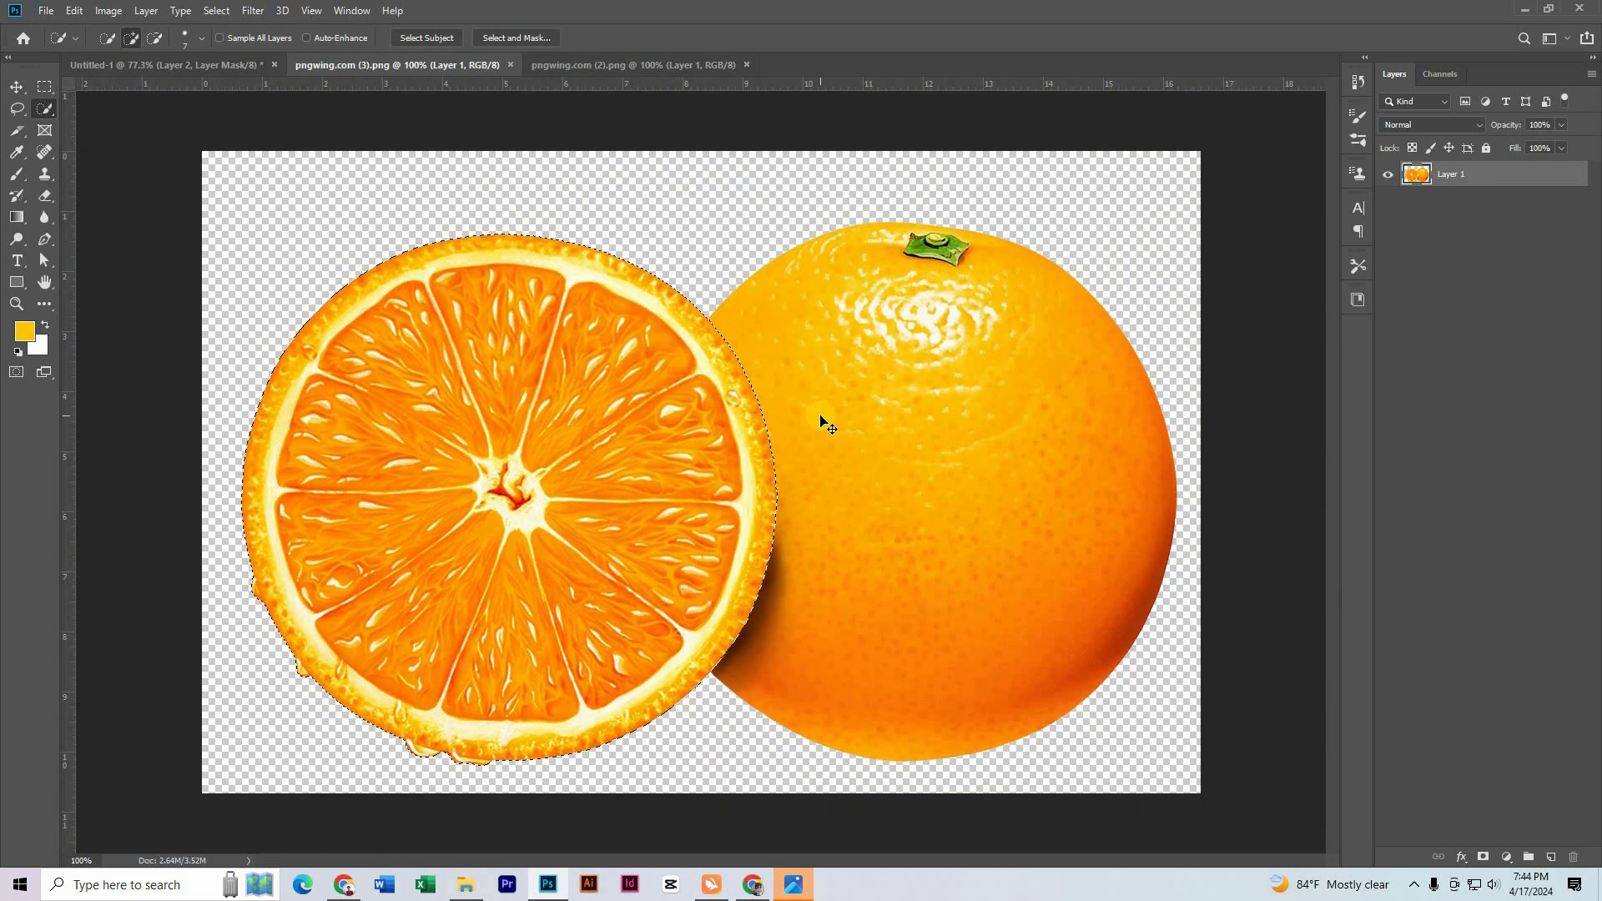
Cut the selected orange slice and paste it into the Untitled-1 document above Layer 2.
key("ctrl+x")
left_click(195, 67)
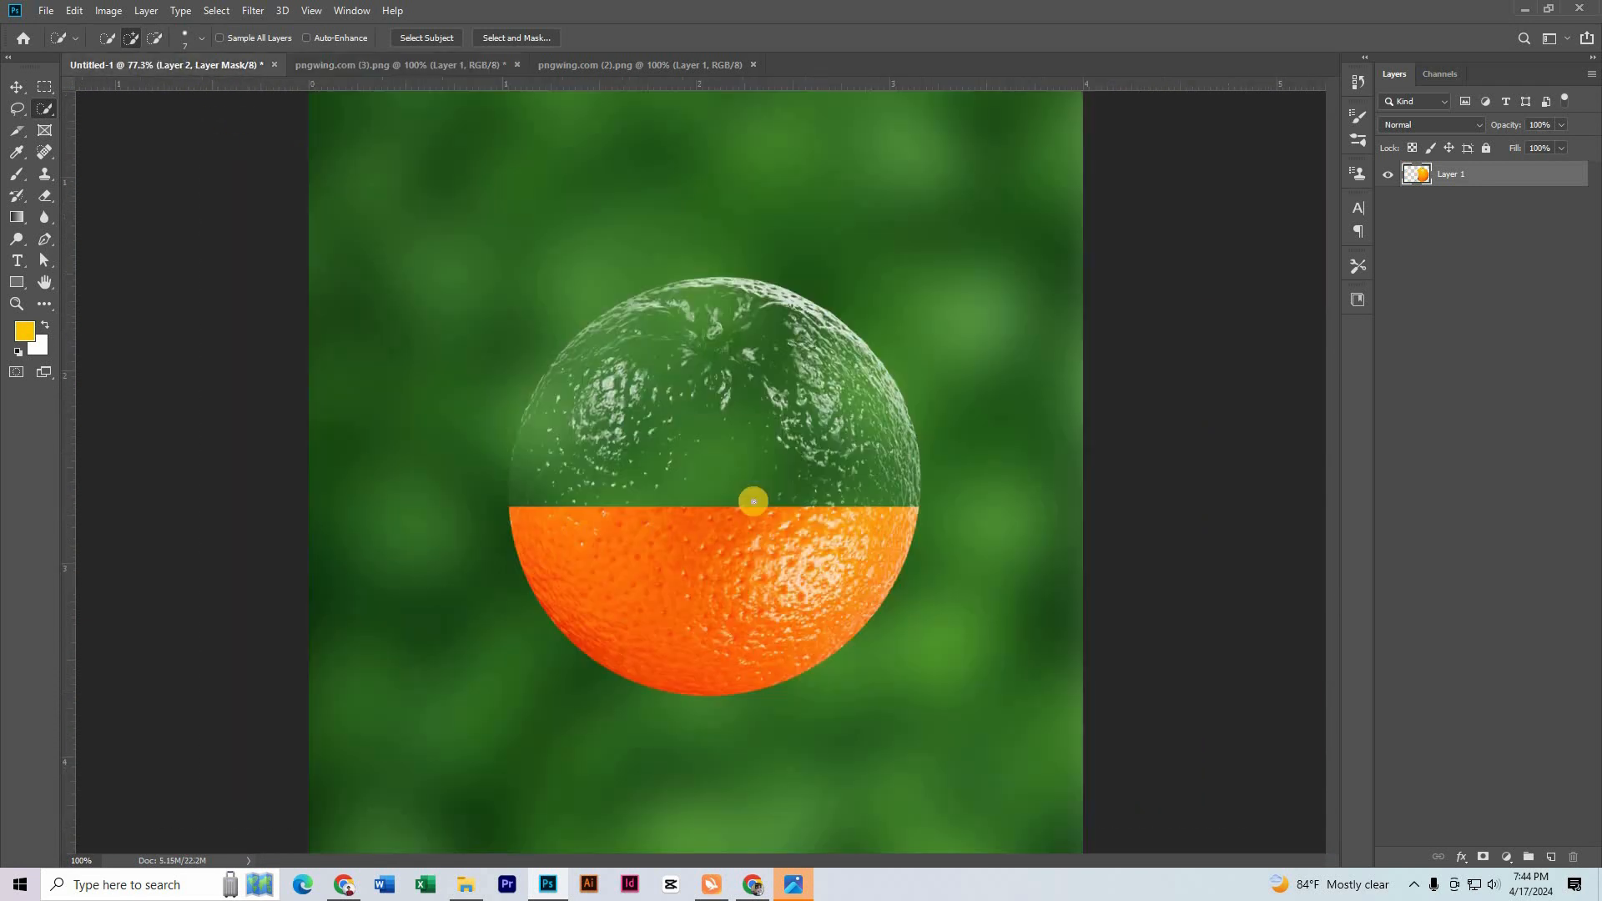
key("ctrl+v")
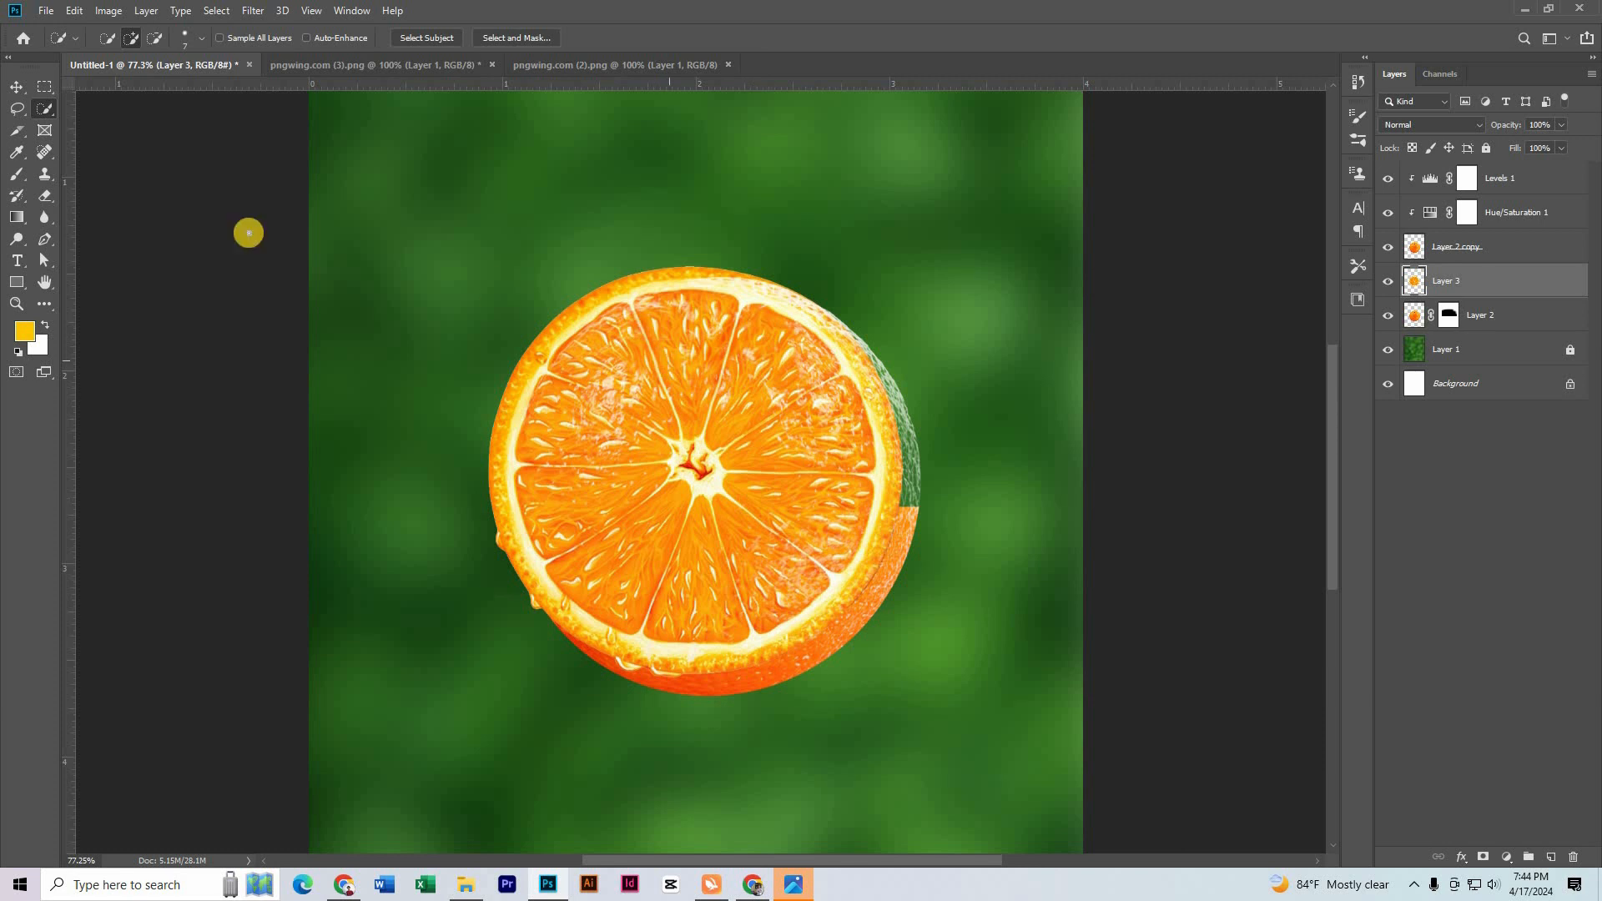
left_click(16, 87)
Try to move the Layer 2 copy layer below the pasted slice layer, Layer 3.
left_click_drag(791, 498, 793, 500)
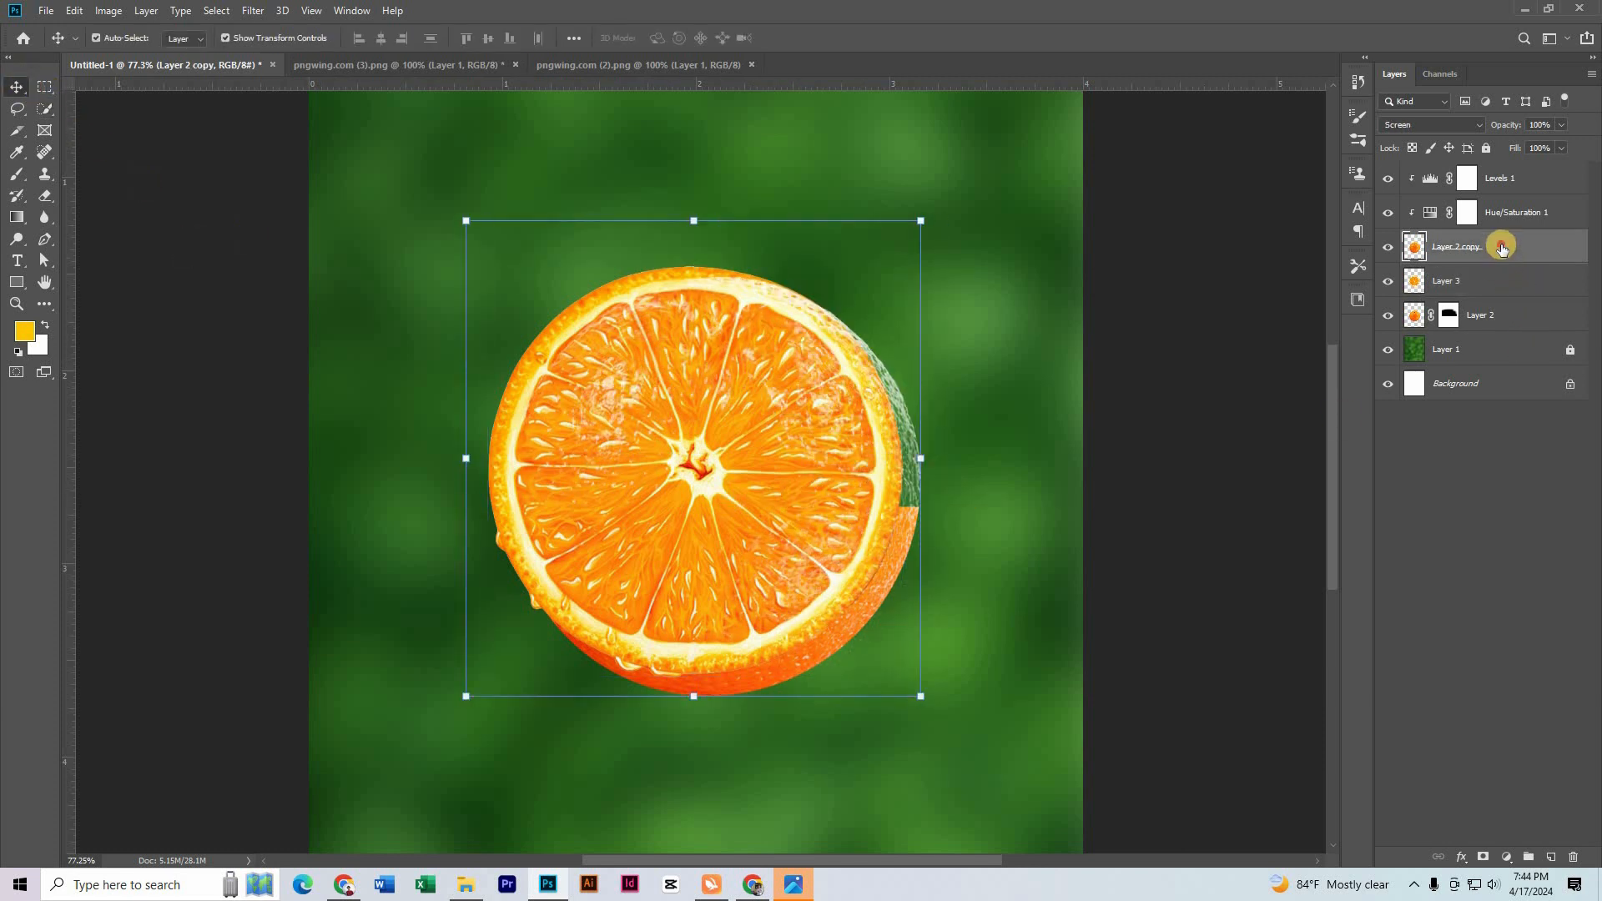
left_click_drag(1501, 248, 1510, 322)
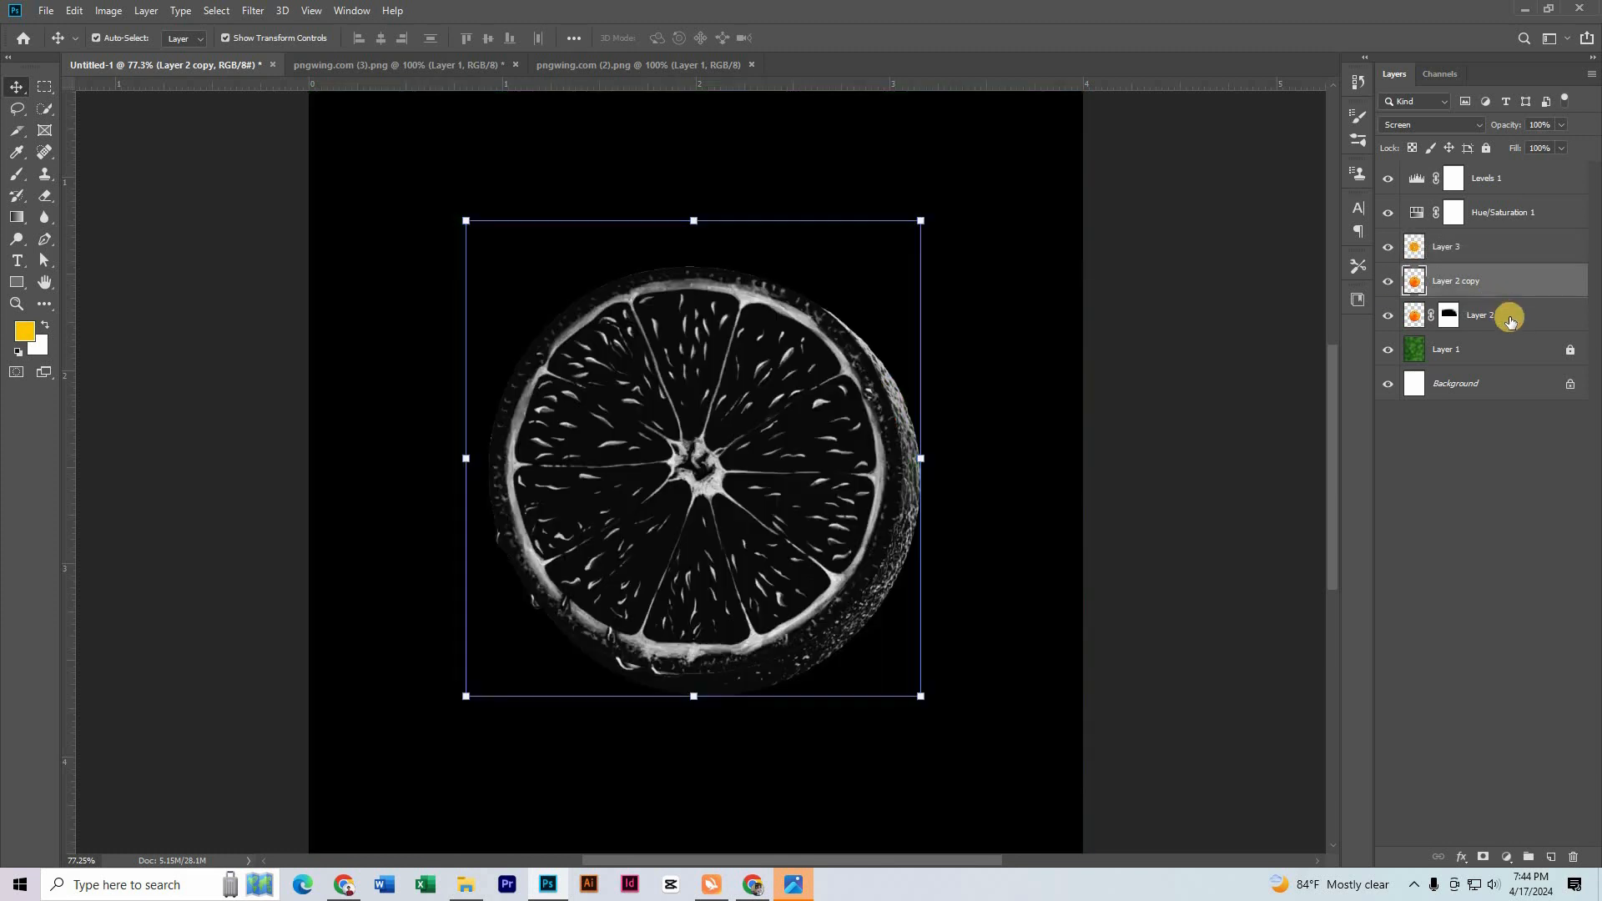
key("ctrl+z")
Convert the pasted slice layer, Layer 3, to a smart object.
left_click(1500, 280)
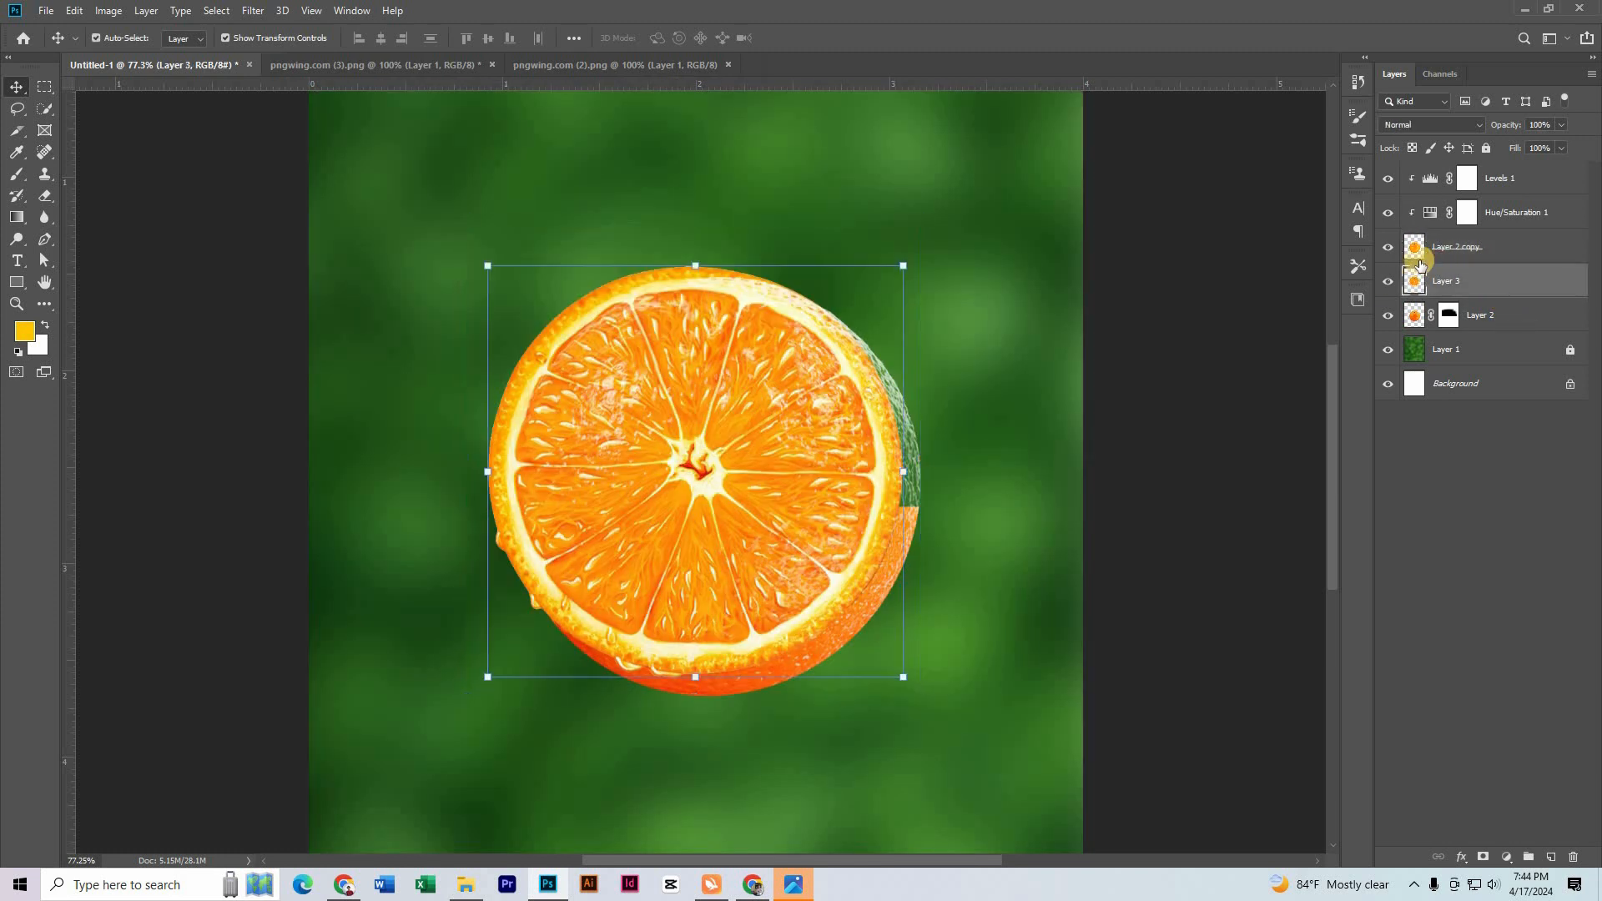
left_click(1389, 247)
left_click(1388, 248)
left_click(1388, 281)
left_click(1389, 281)
right_click(1513, 286)
left_click(1402, 388)
Flatten the slice to 27.23% height and place it over the cut edge of the half orange, at about X 628 px, Y 812 px.
left_click_drag(700, 307, 737, 488)
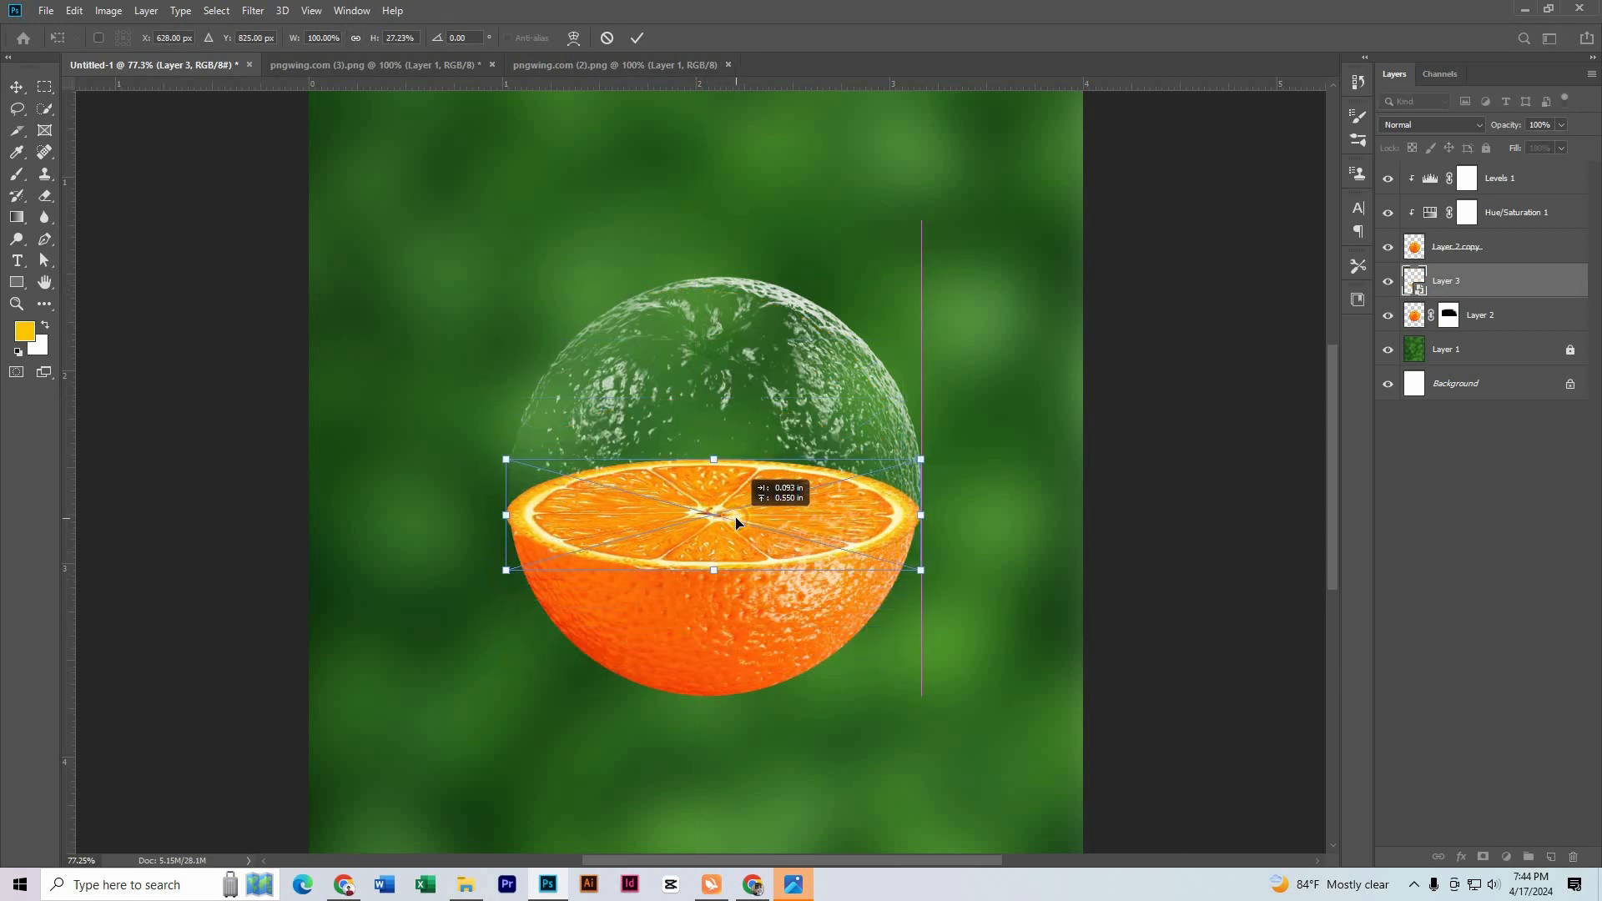
scroll(878, 541, "up", 2)
scroll(877, 541, "up", 2)
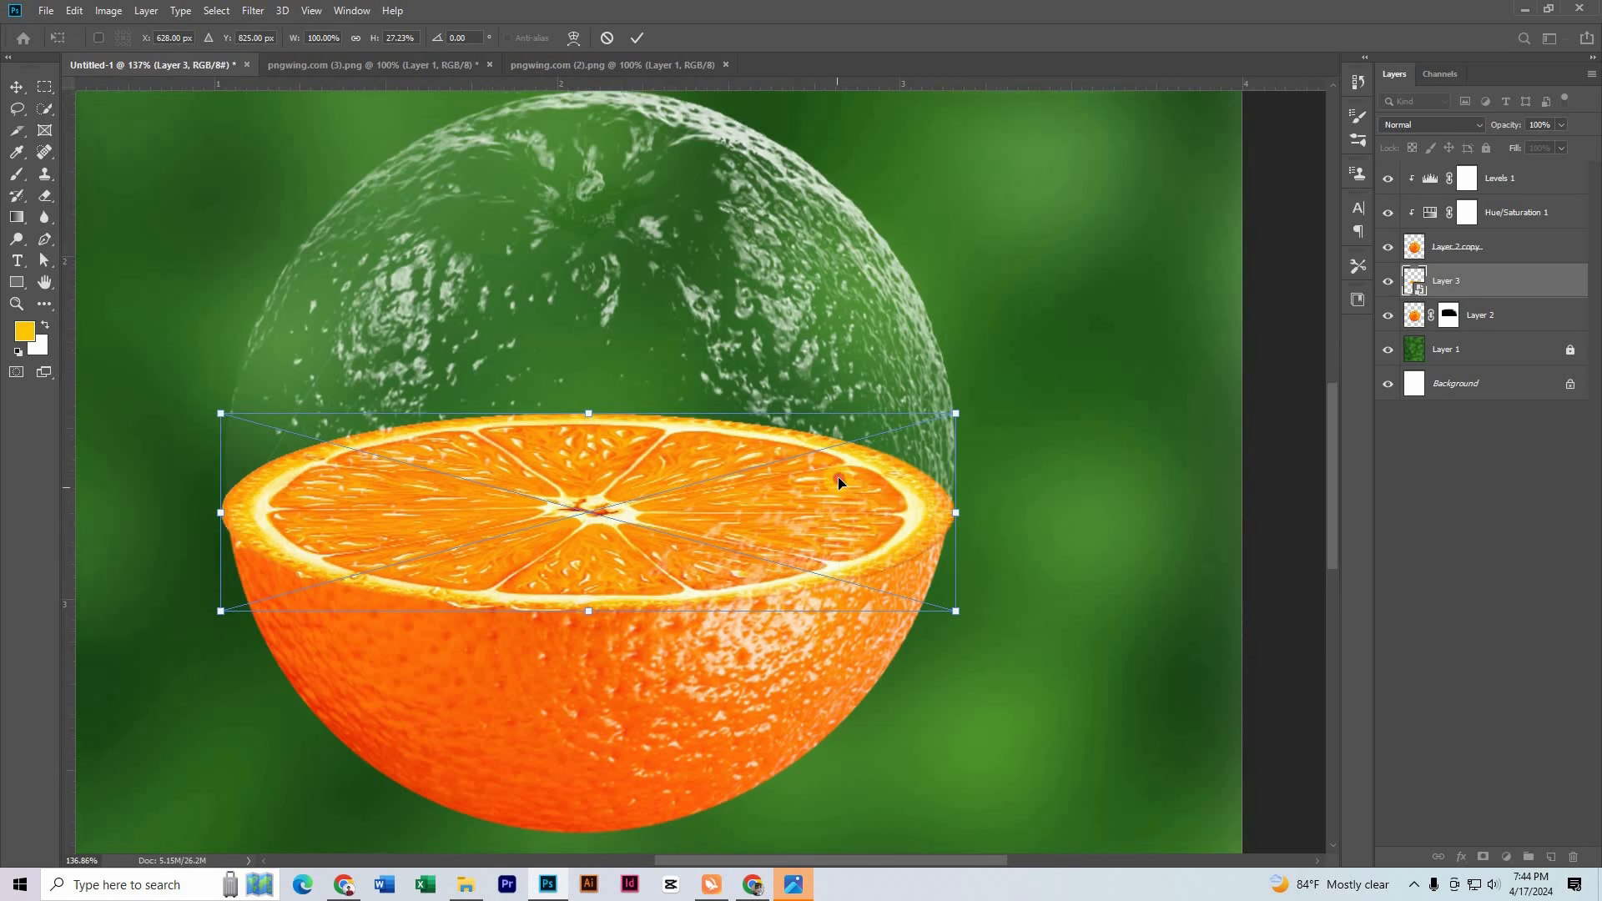
mouse_move(794, 449)
left_mouse_down()
mouse_move(794, 405)
mouse_move(796, 433)
left_mouse_up()
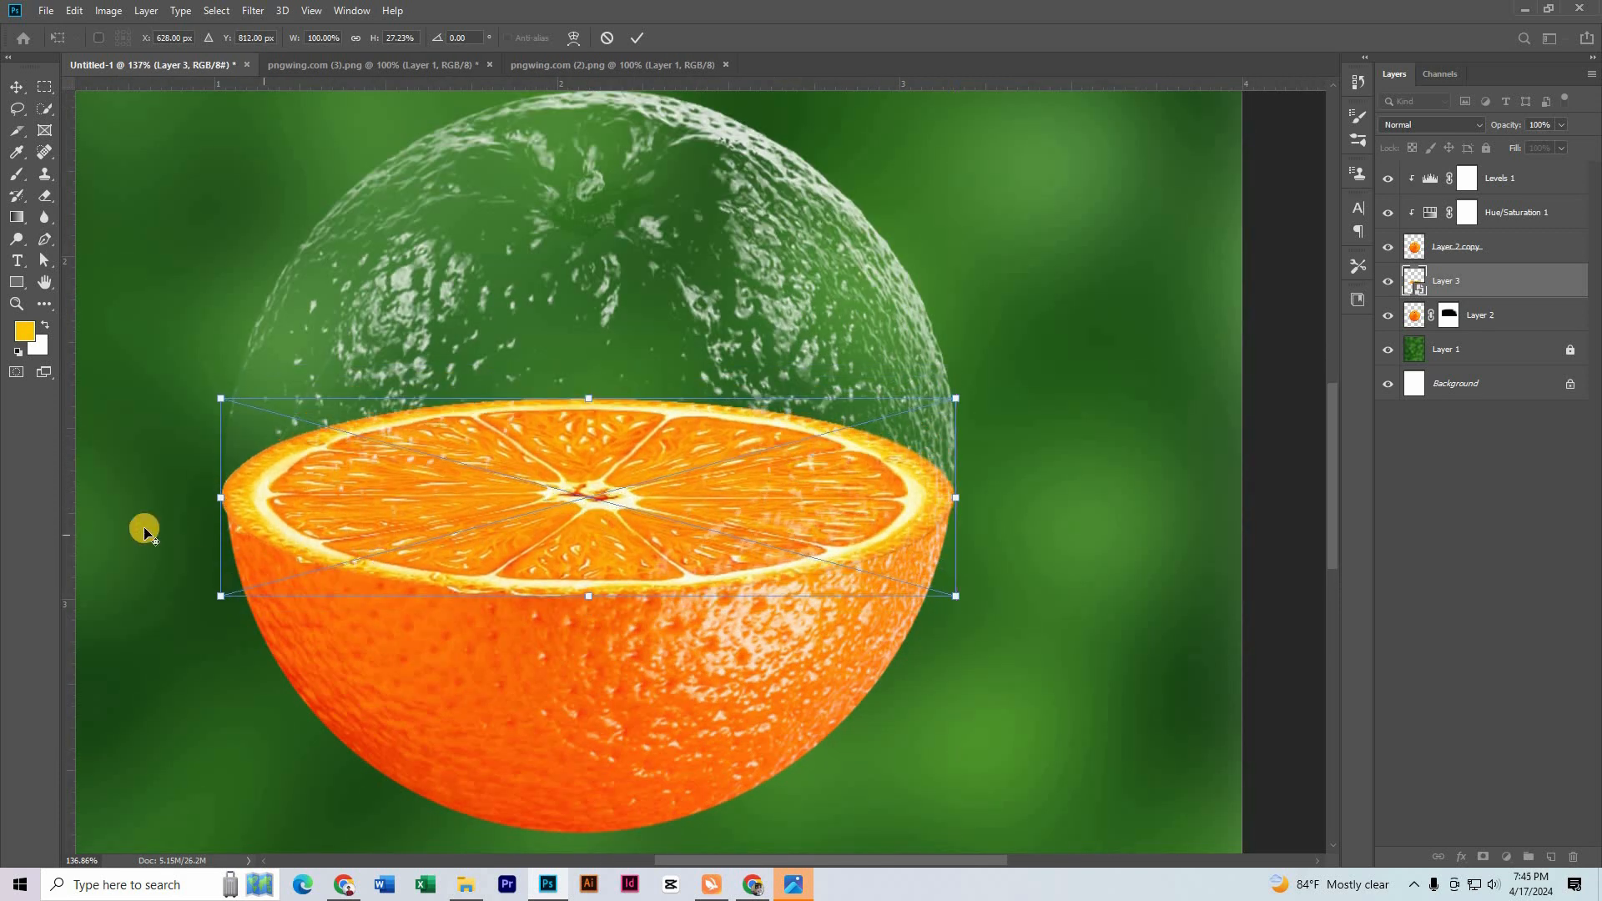
Narrow the slice to 99.53% width so its left edge meets the orange's outline, and apply the transform.
scroll(143, 528, "up", 5)
left_click_drag(268, 473, 322, 498)
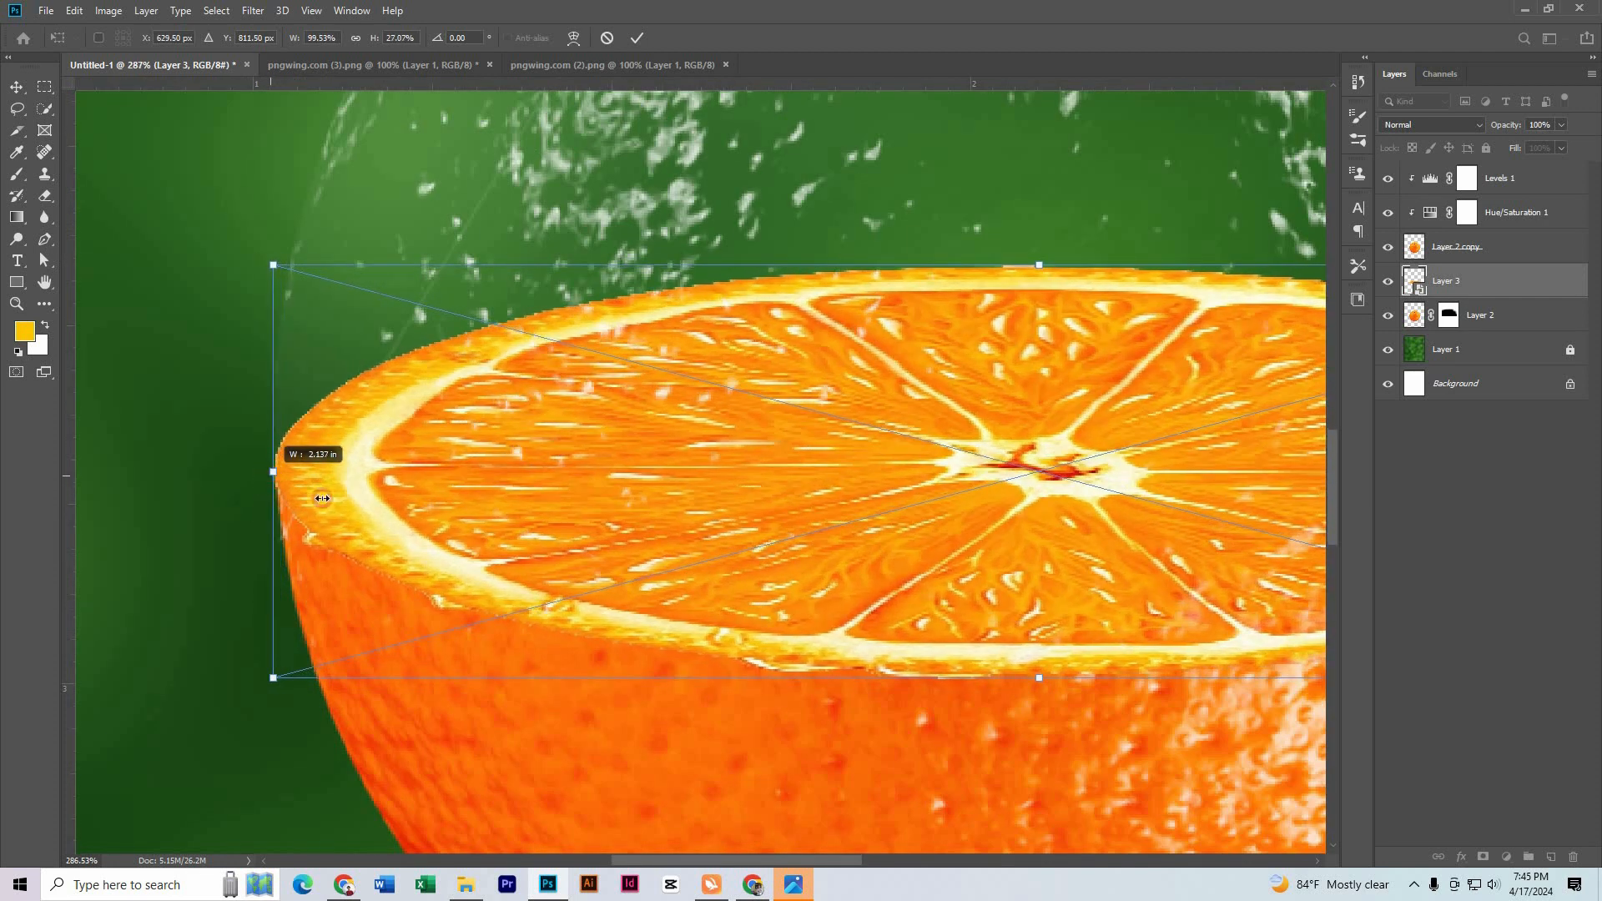
left_click(637, 38)
scroll(434, 333, "down", 5)
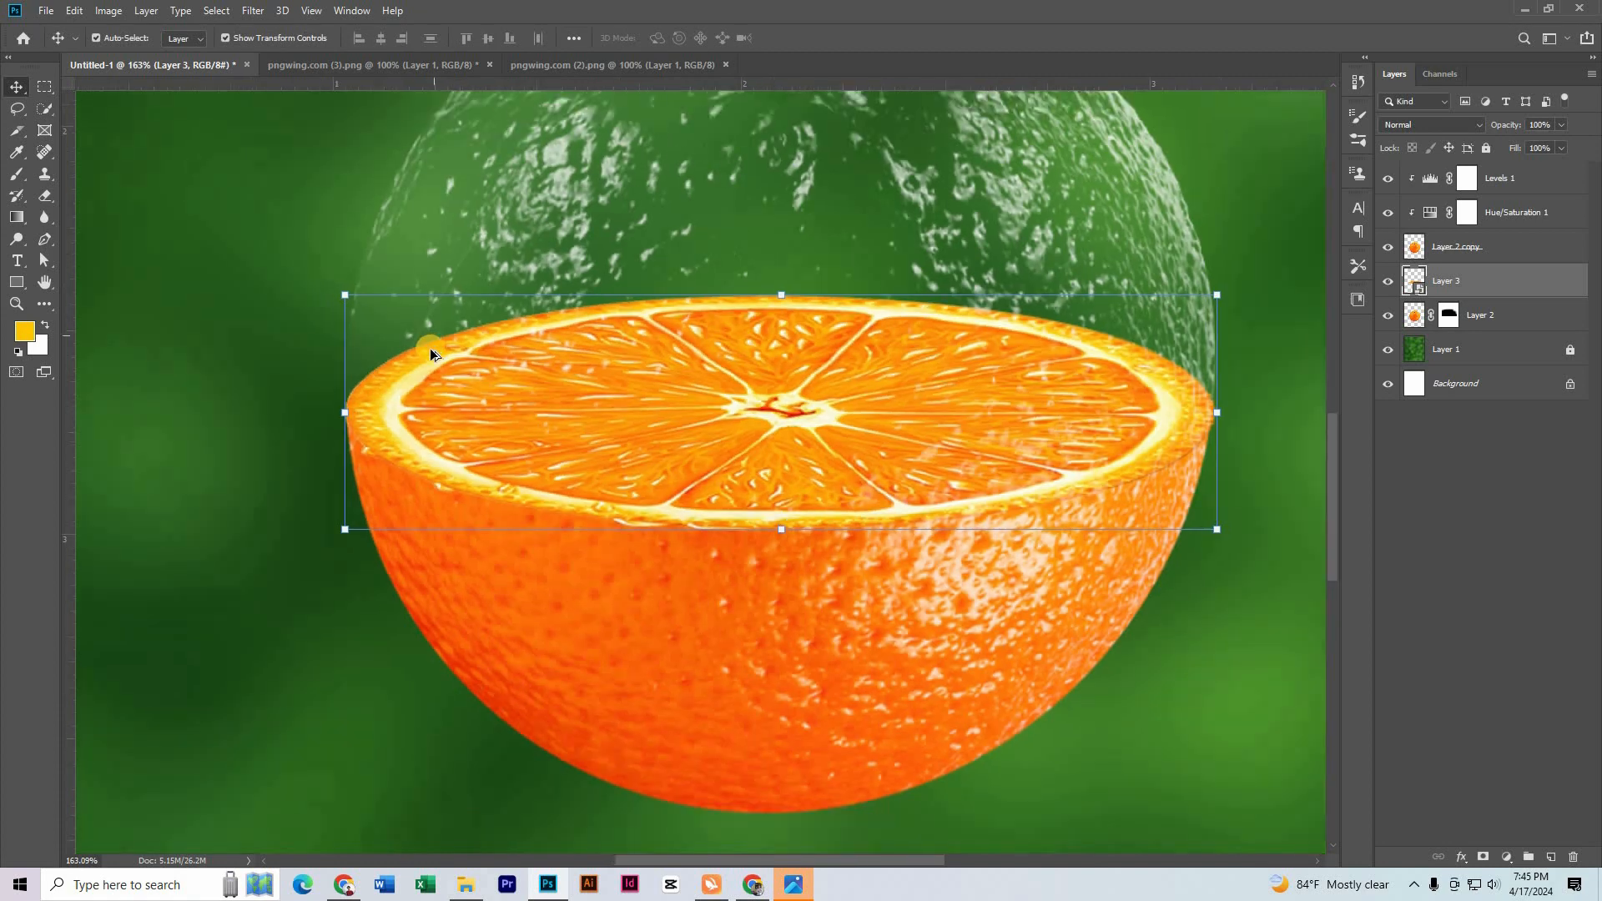
Narrow the slice, Layer 3, to 99.07% width so its right edge meets the orange's outline, and apply the transform.
left_click(1034, 383)
scroll(1034, 384, "up", 5)
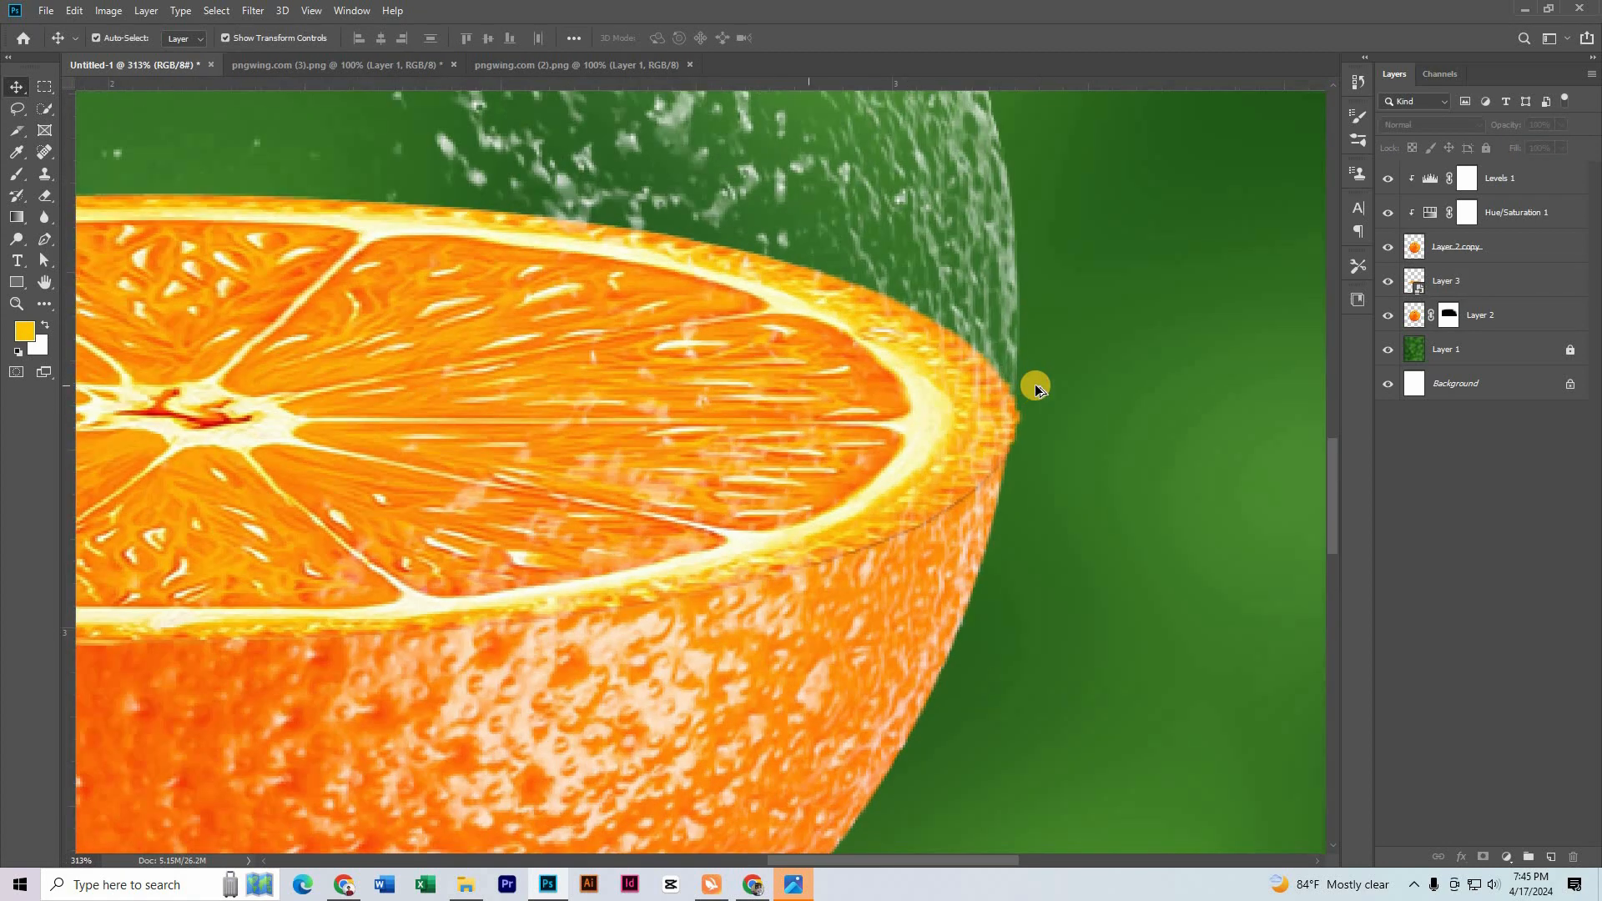
scroll(1028, 414, "down", 5)
left_click(993, 411)
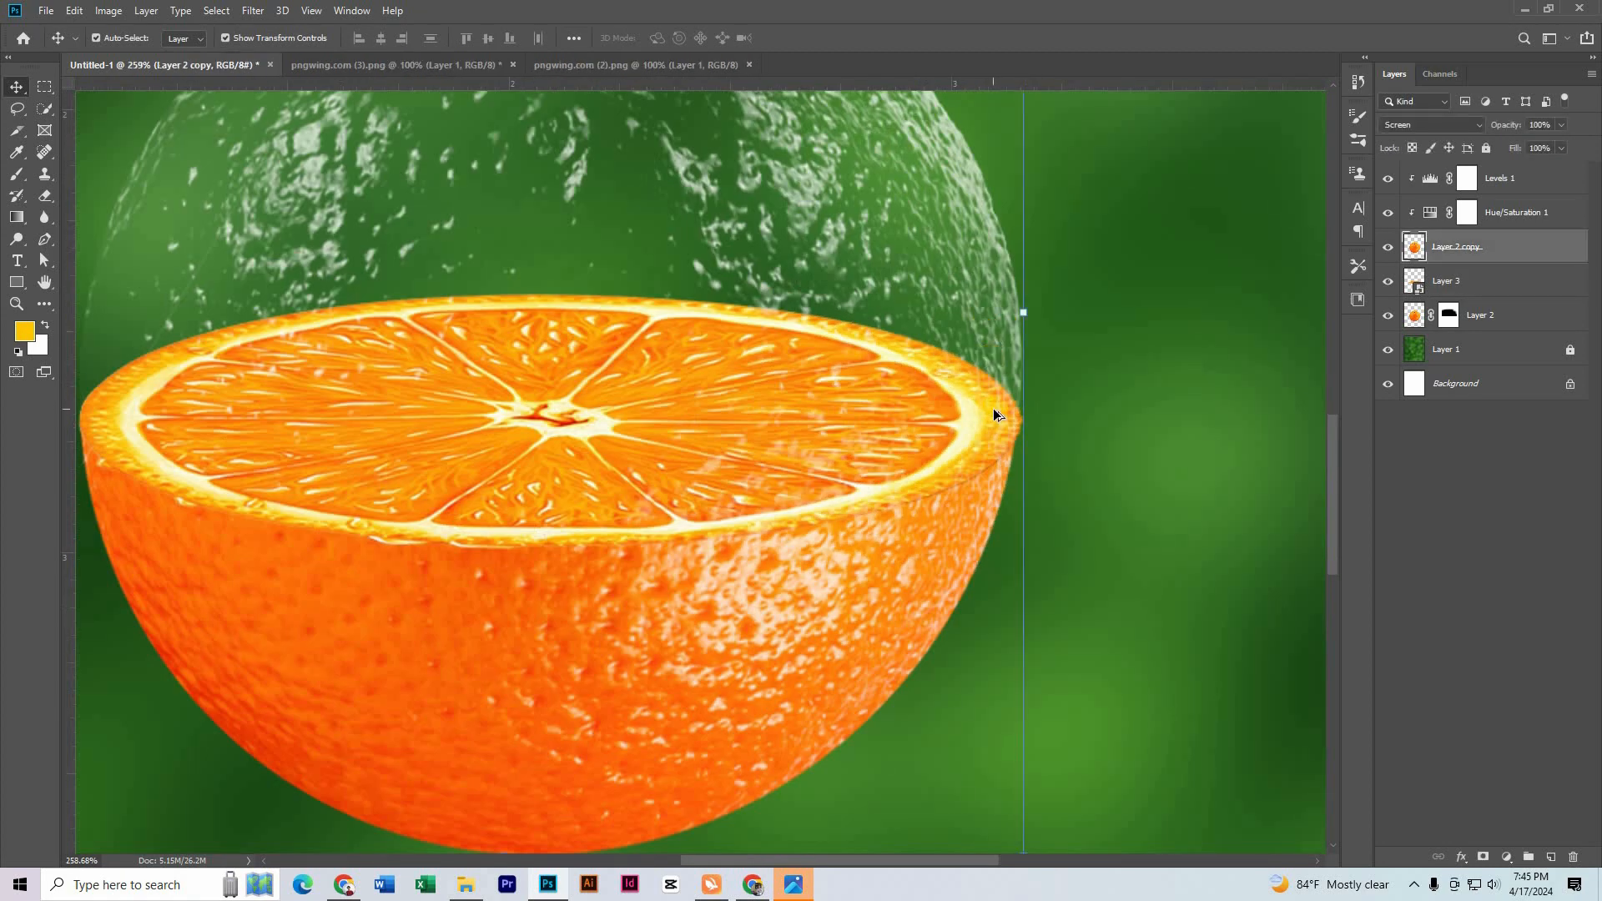
scroll(958, 474, "up", 5)
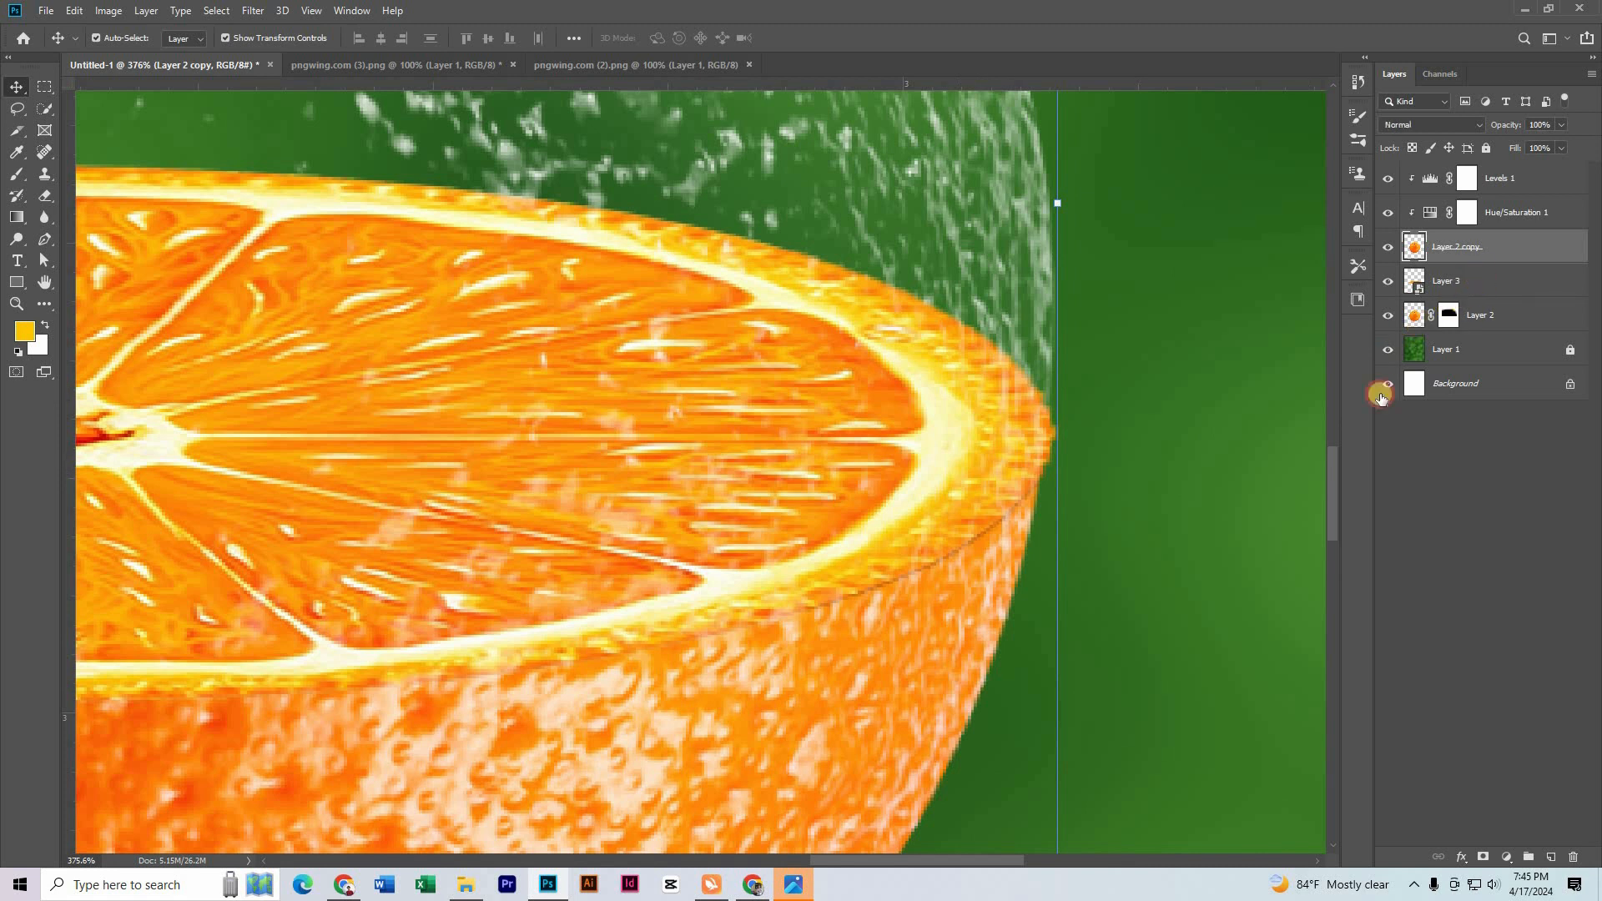
left_click(1446, 280)
scroll(1067, 436, "up", 3)
left_click(1049, 426)
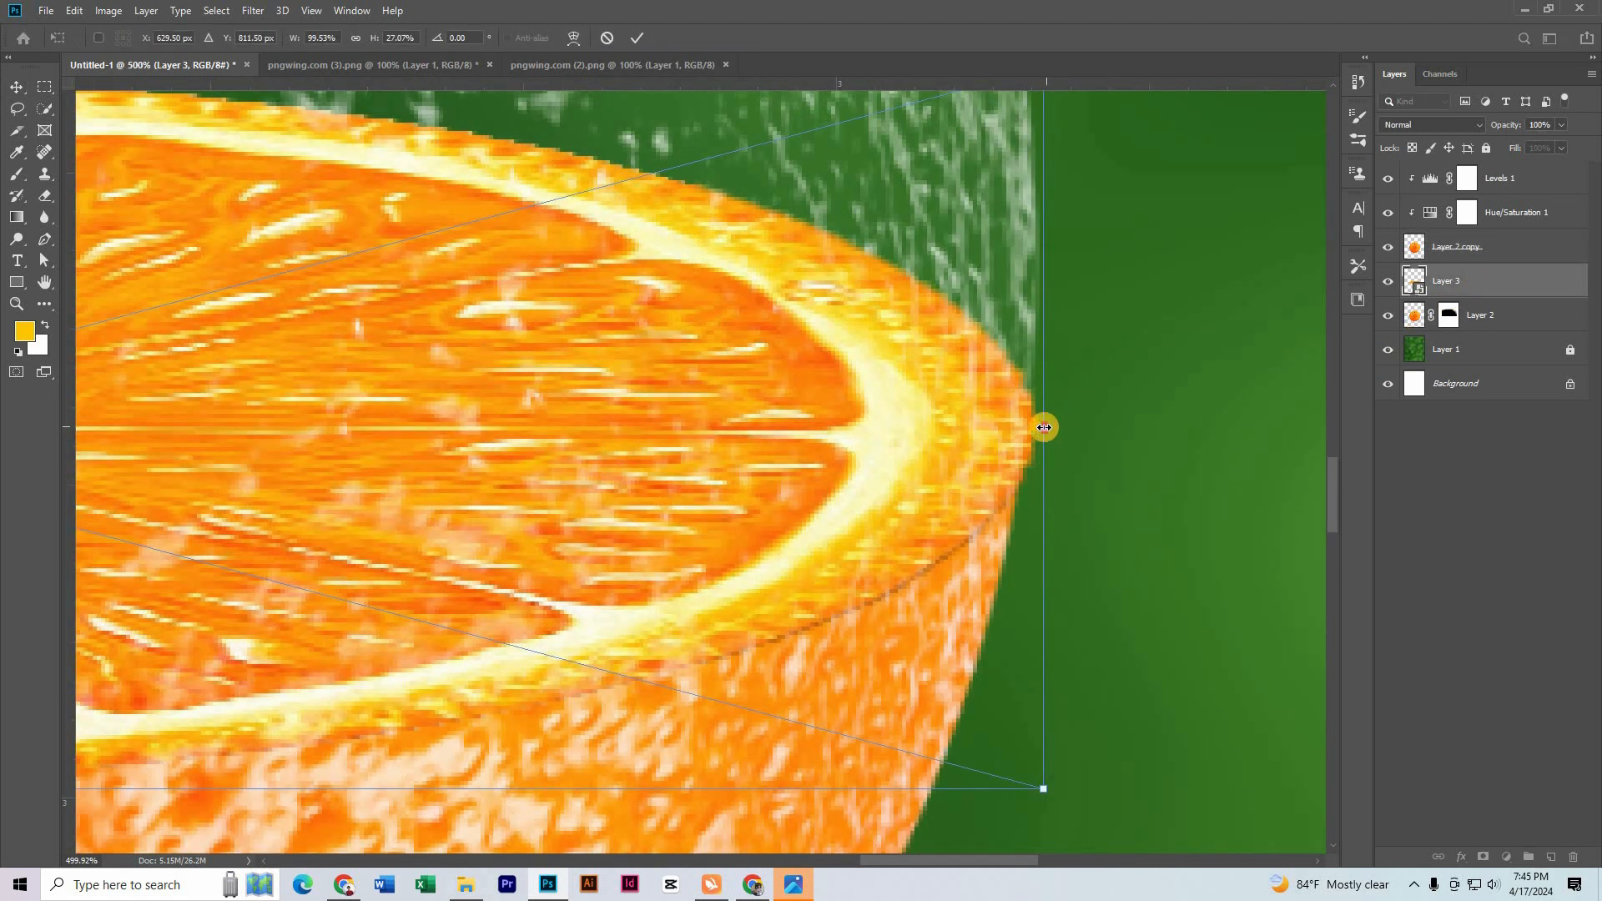
left_click_drag(1043, 427, 1030, 427)
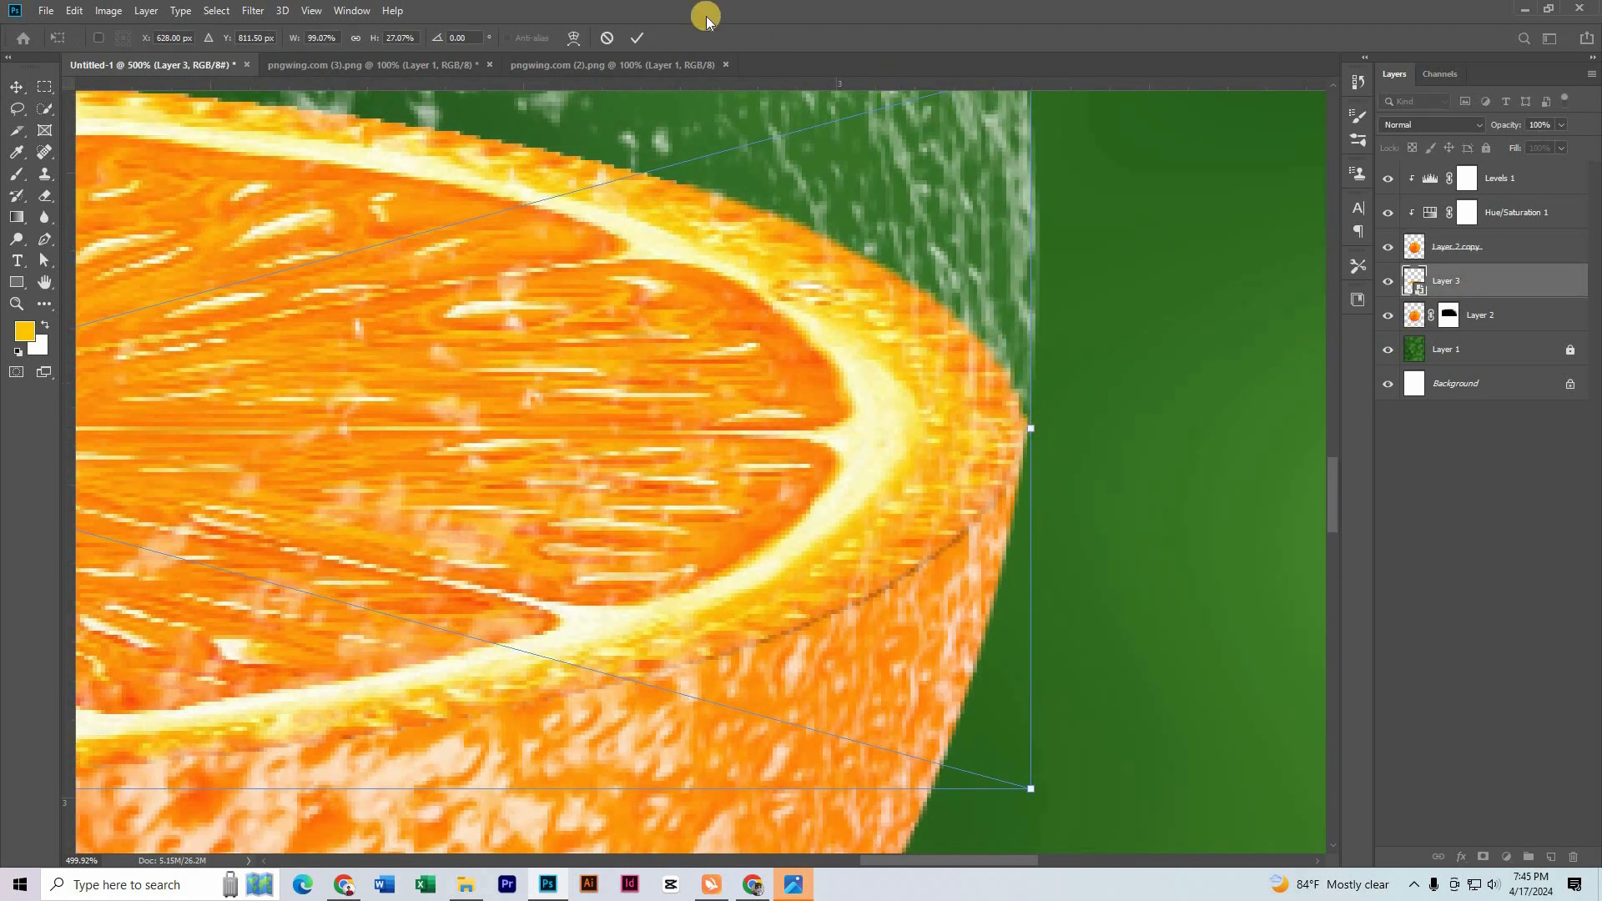
left_click(638, 35)
scroll(1049, 477, "down", 8)
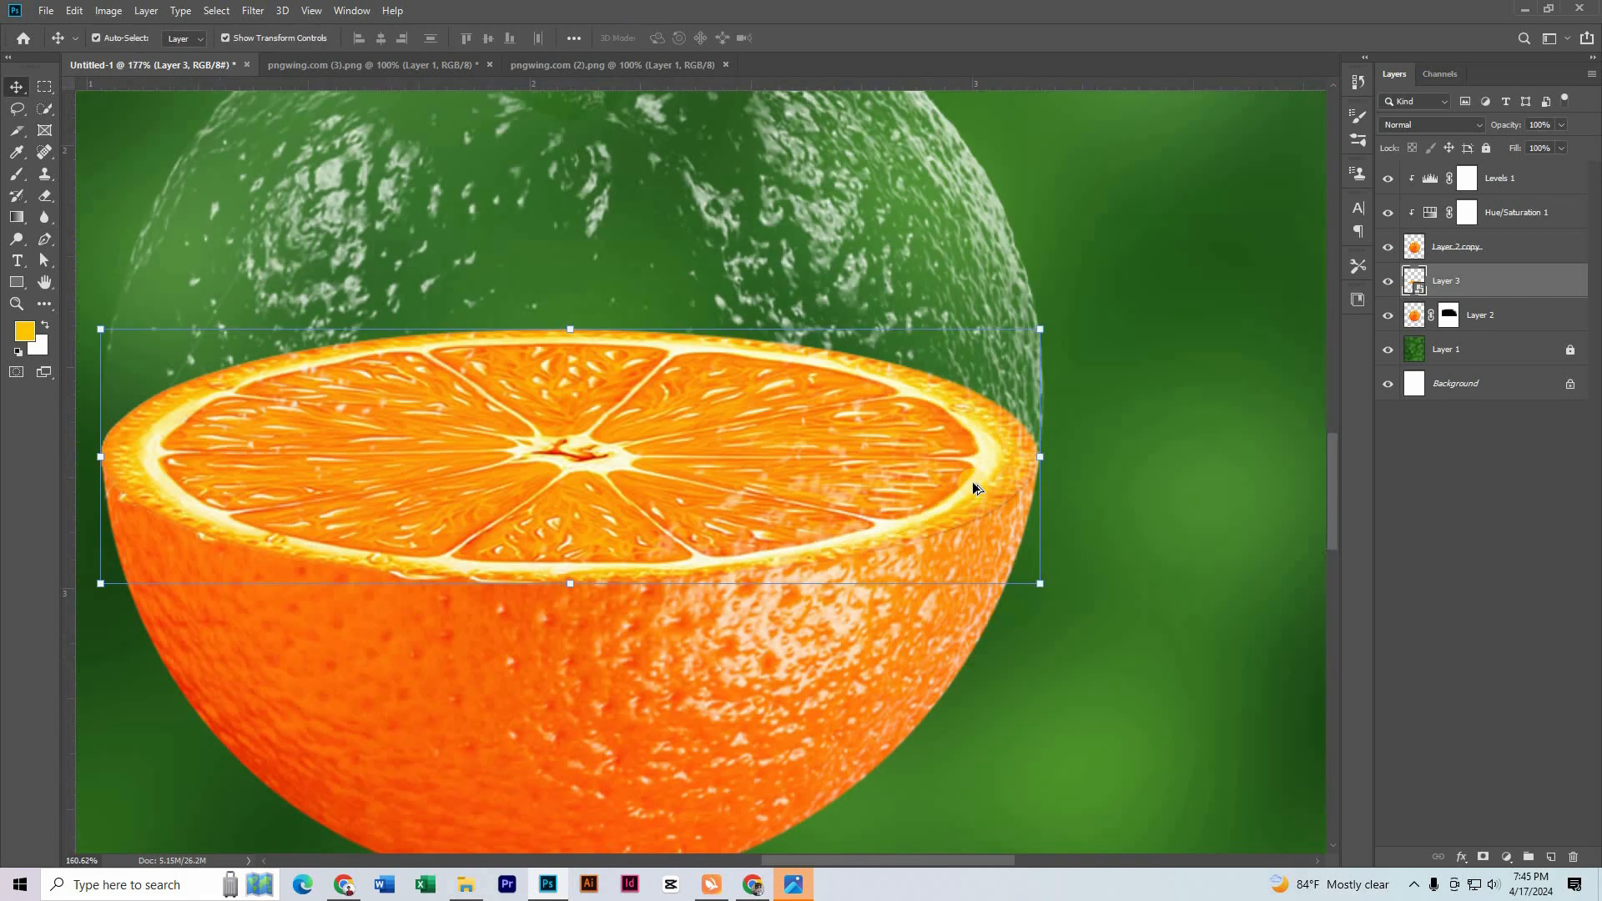
scroll(942, 478, "down", 4)
left_click(332, 447)
scroll(821, 460, "down", 4)
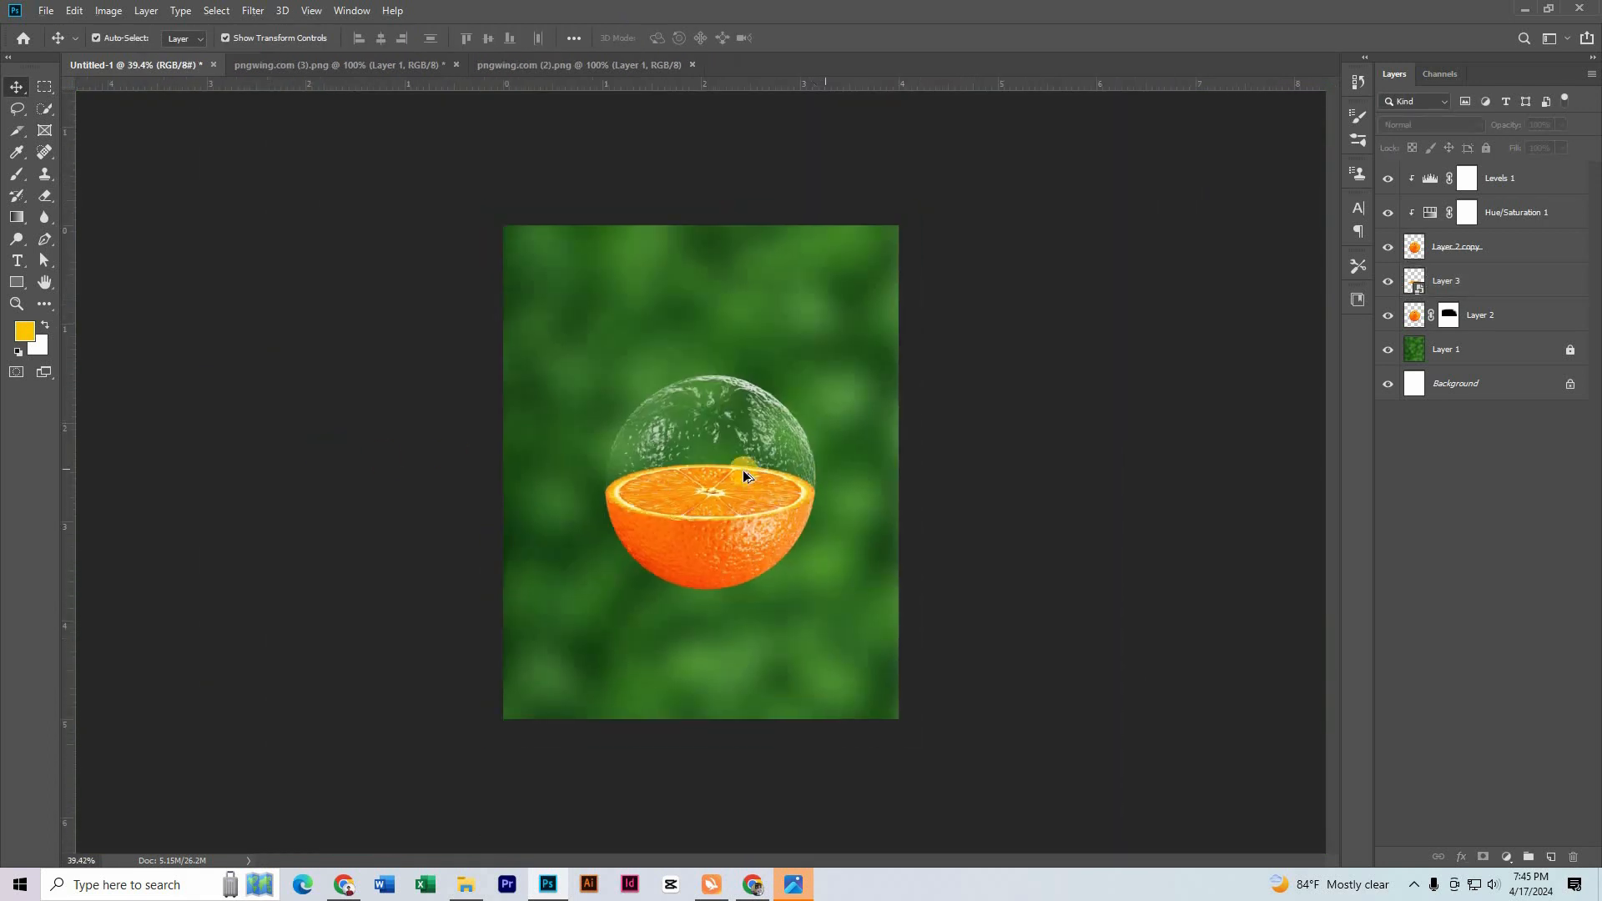
Select the Layer 2 copy, Layer 3 and Layer 2 layers together and move the whole orange slightly up on the canvas.
scroll(742, 469, "up", 4)
left_click_drag(569, 324, 910, 635)
scroll(762, 572, "up", 4)
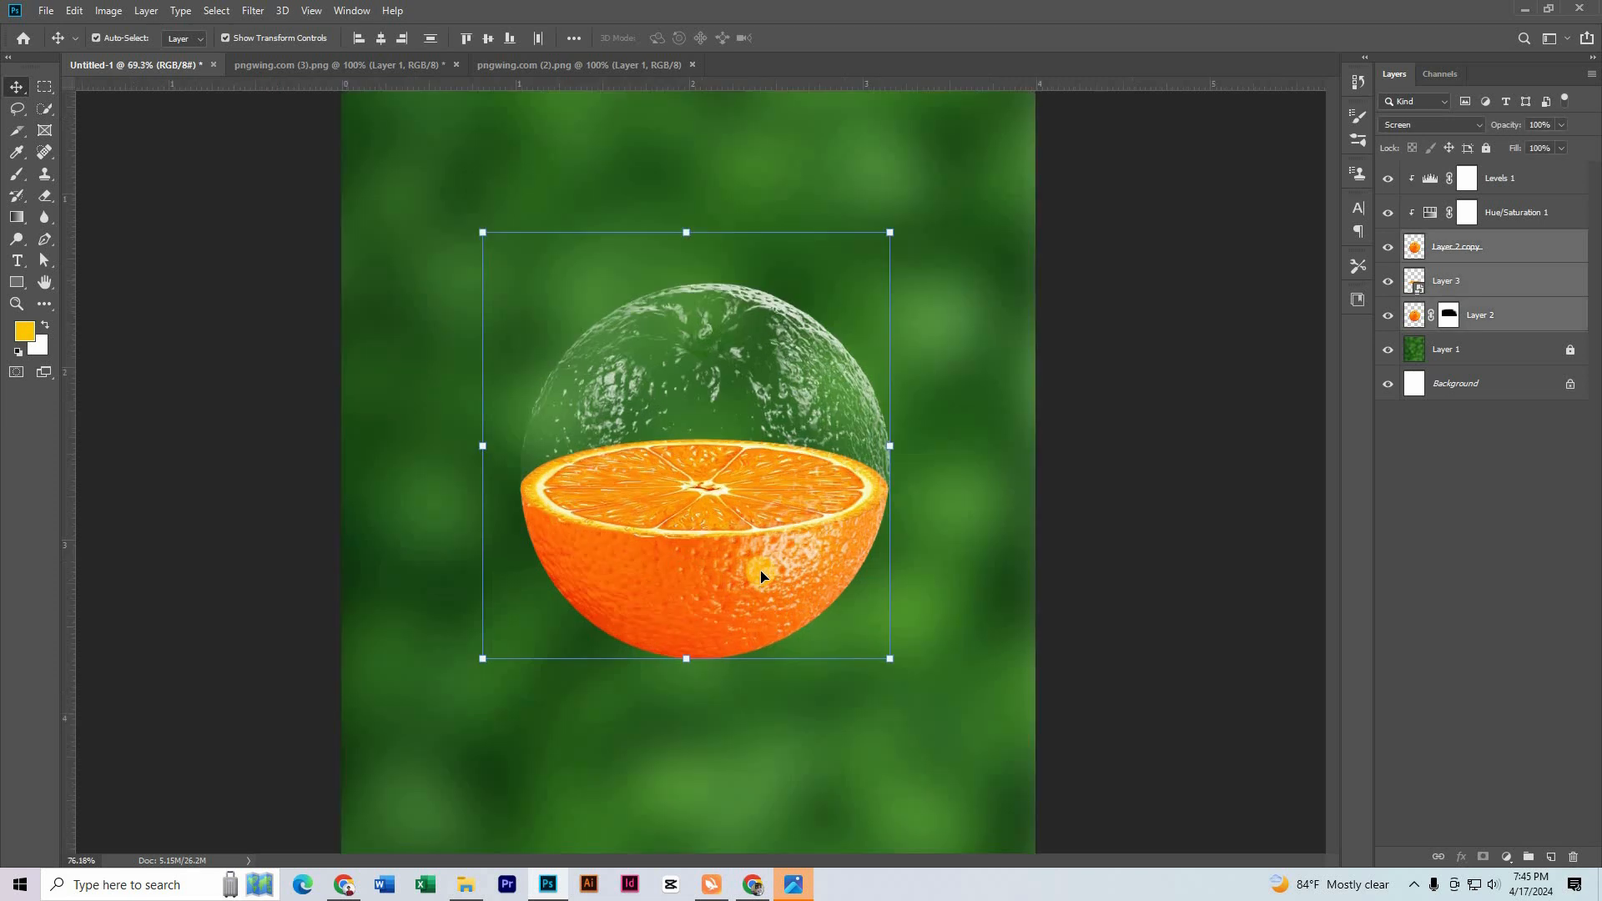
left_click_drag(760, 557, 758, 535)
scroll(747, 544, "down", 5)
left_click(383, 551)
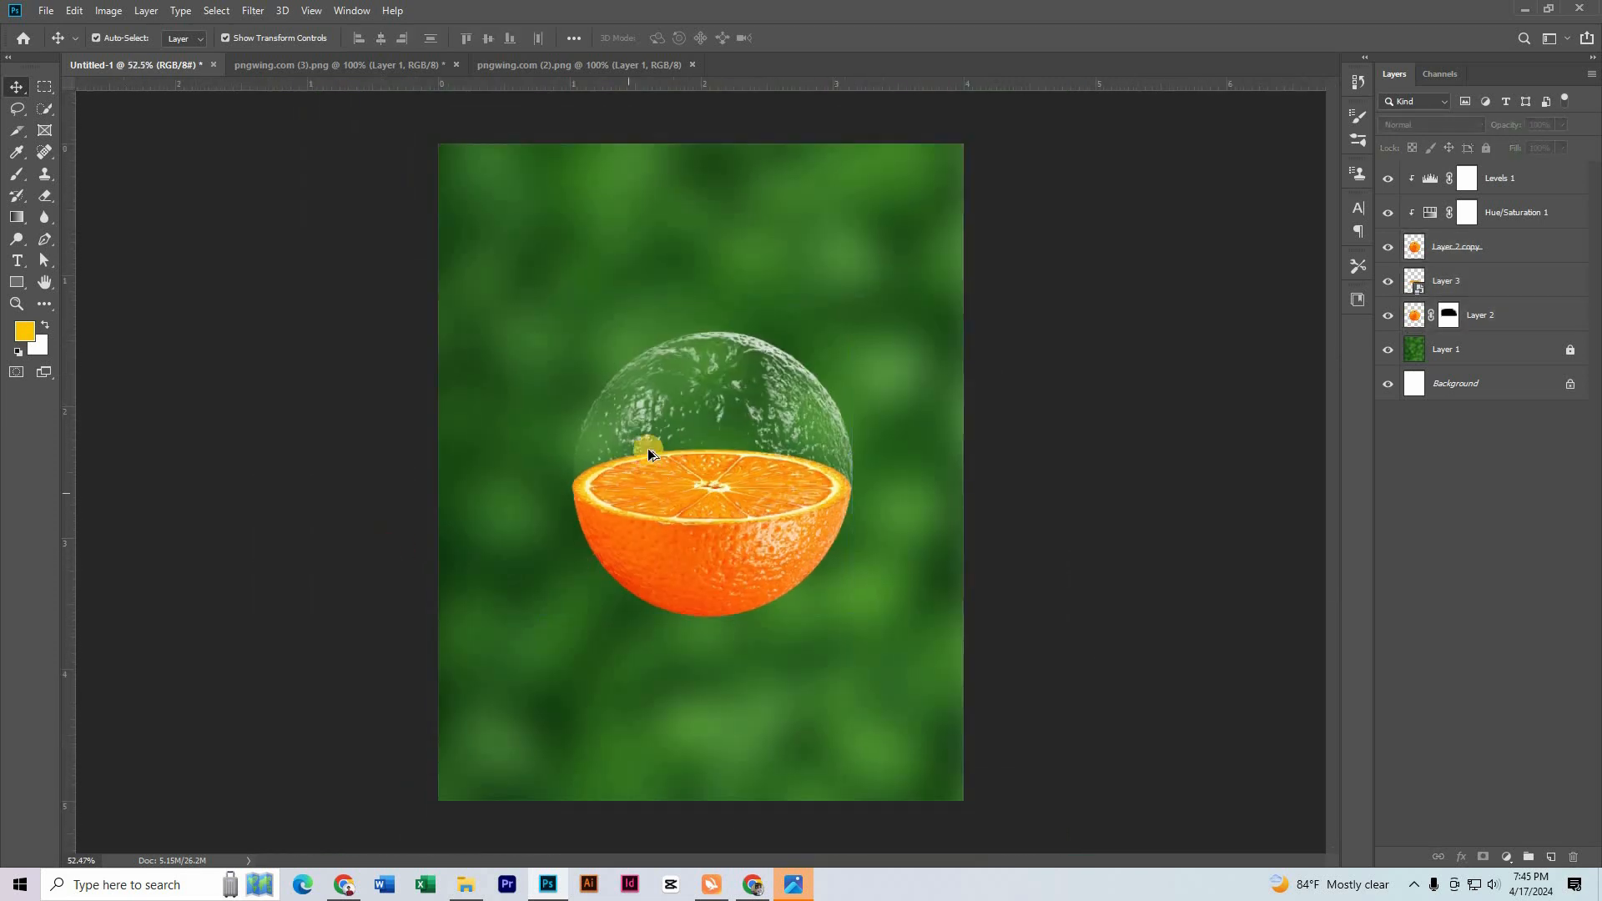
Add a new layer above Levels 1 and turn it into a gradient fill, yellow to transparent, with the Radial style.
scroll(659, 455, "up", 5)
left_click(816, 437)
left_click(1533, 177)
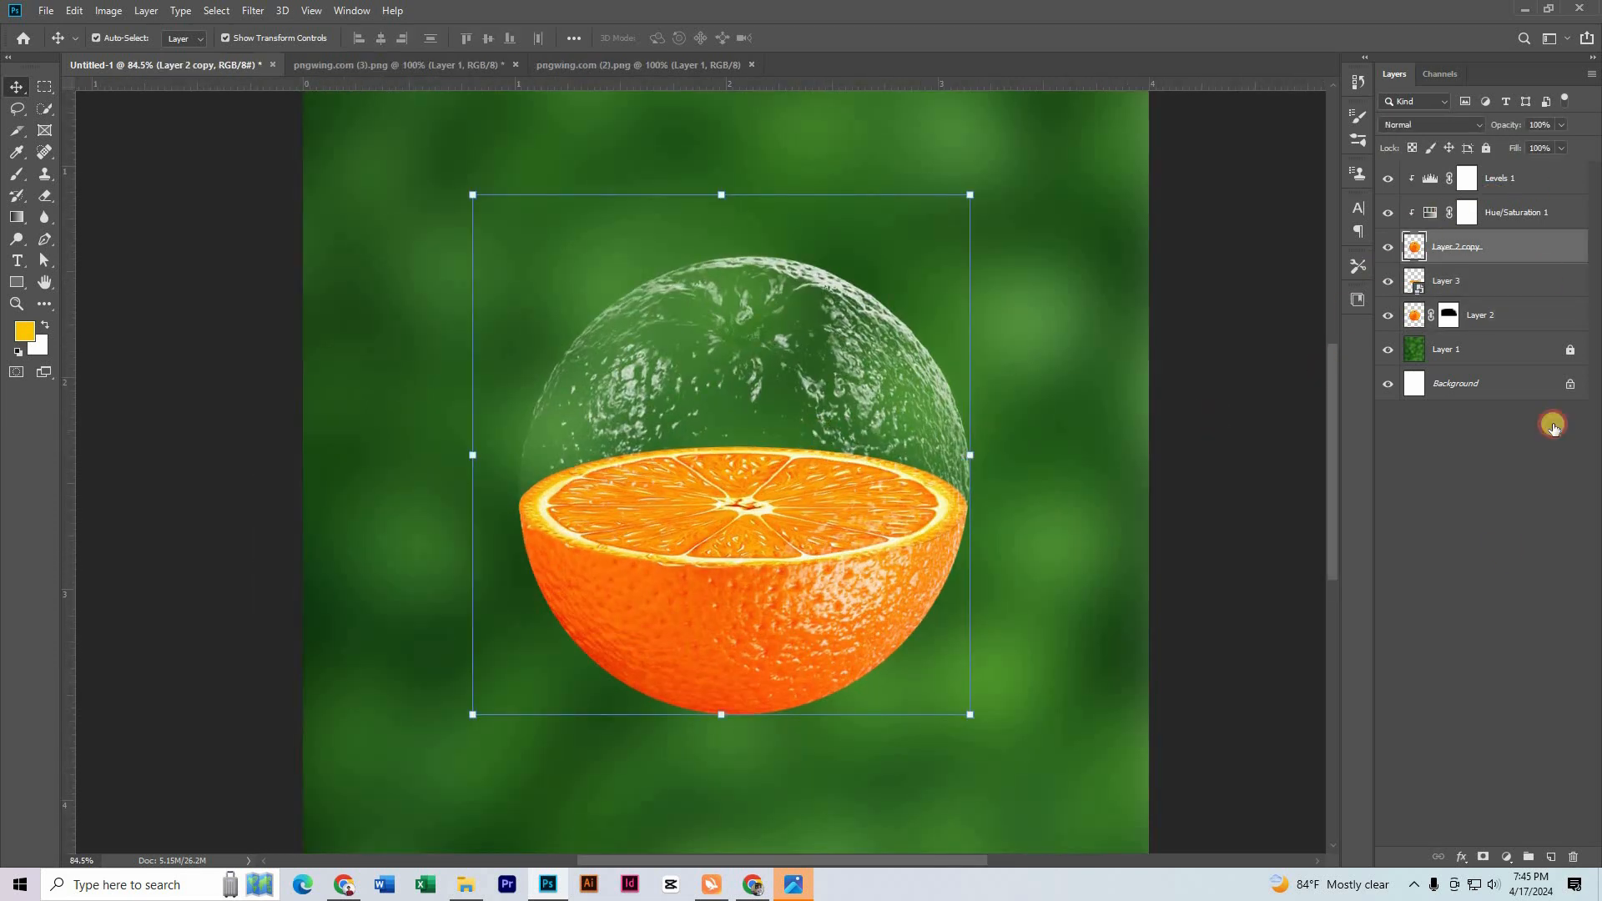
left_click(1549, 857)
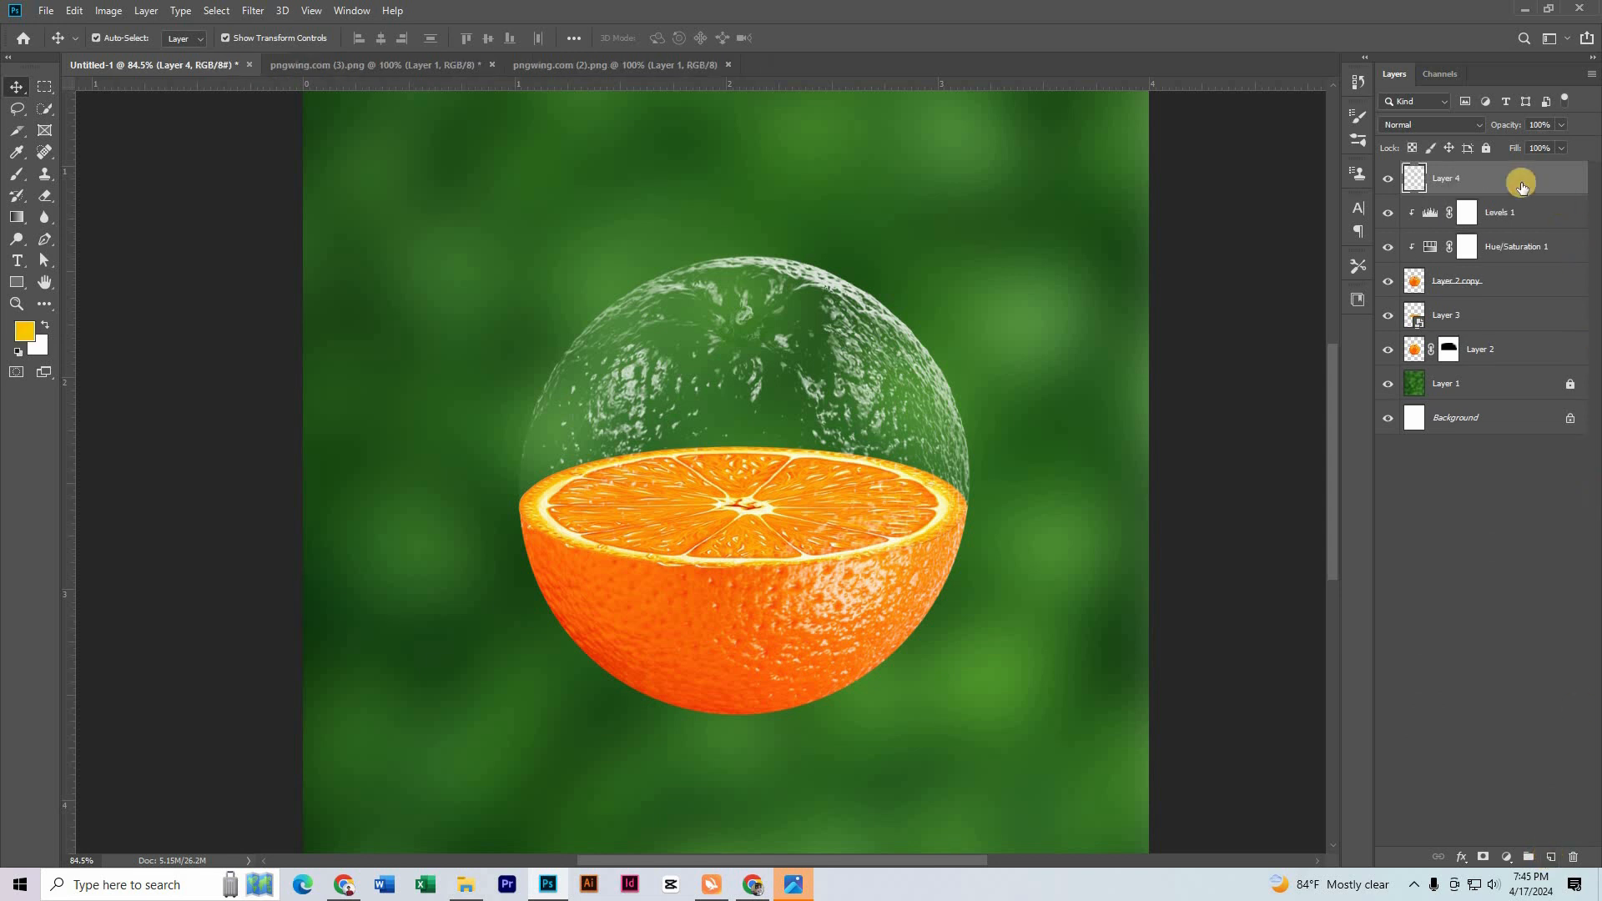
left_click(1507, 857)
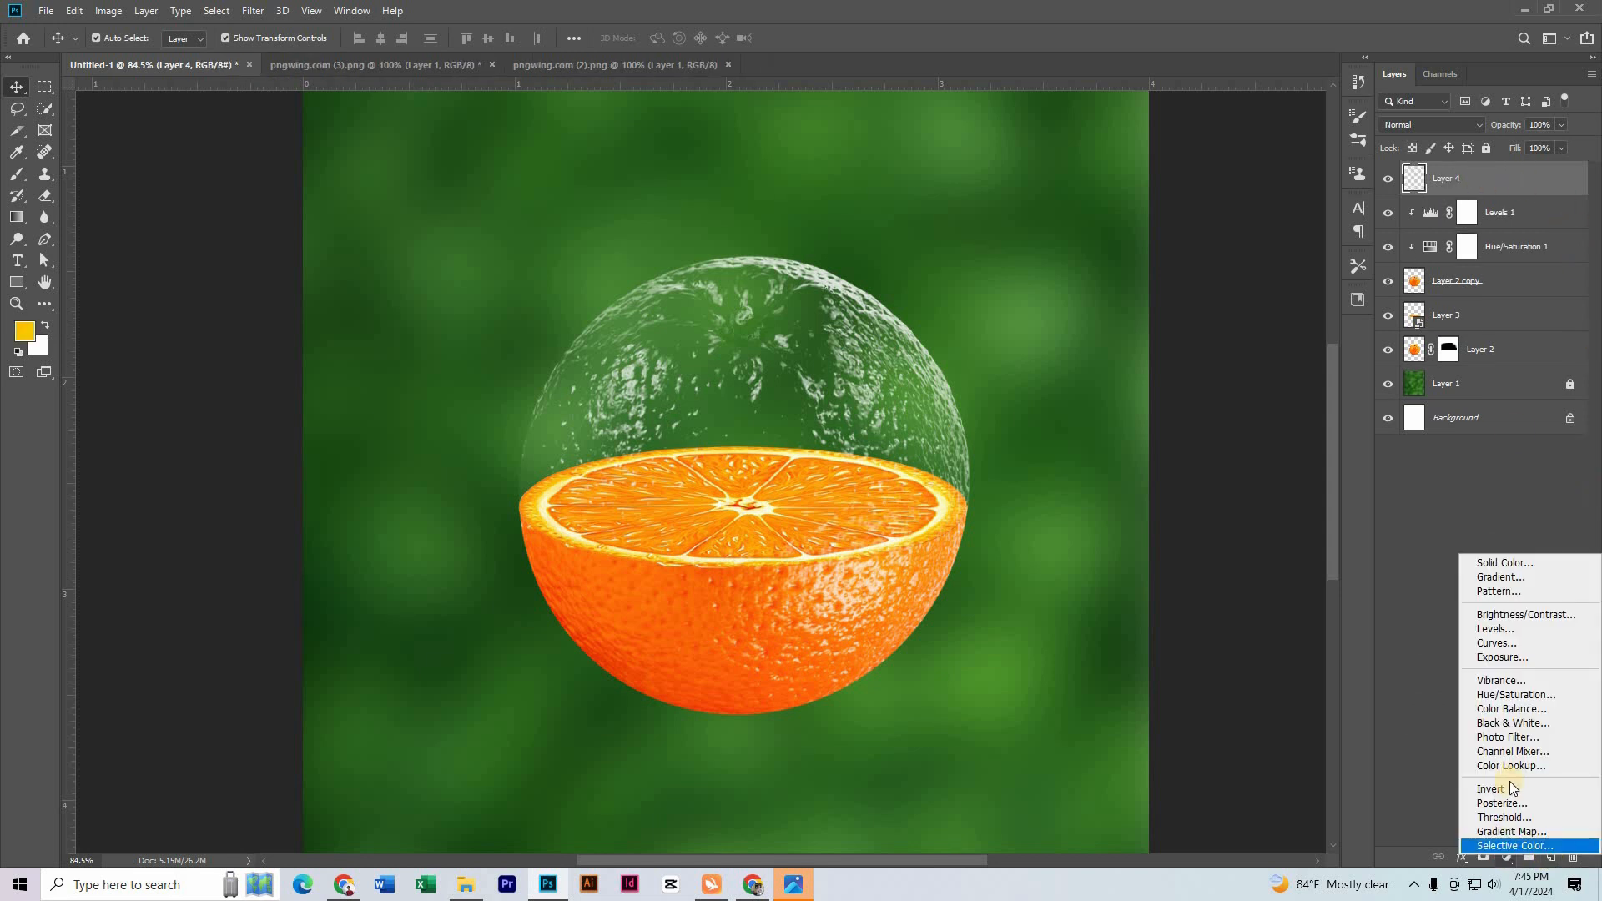
left_click(1533, 573)
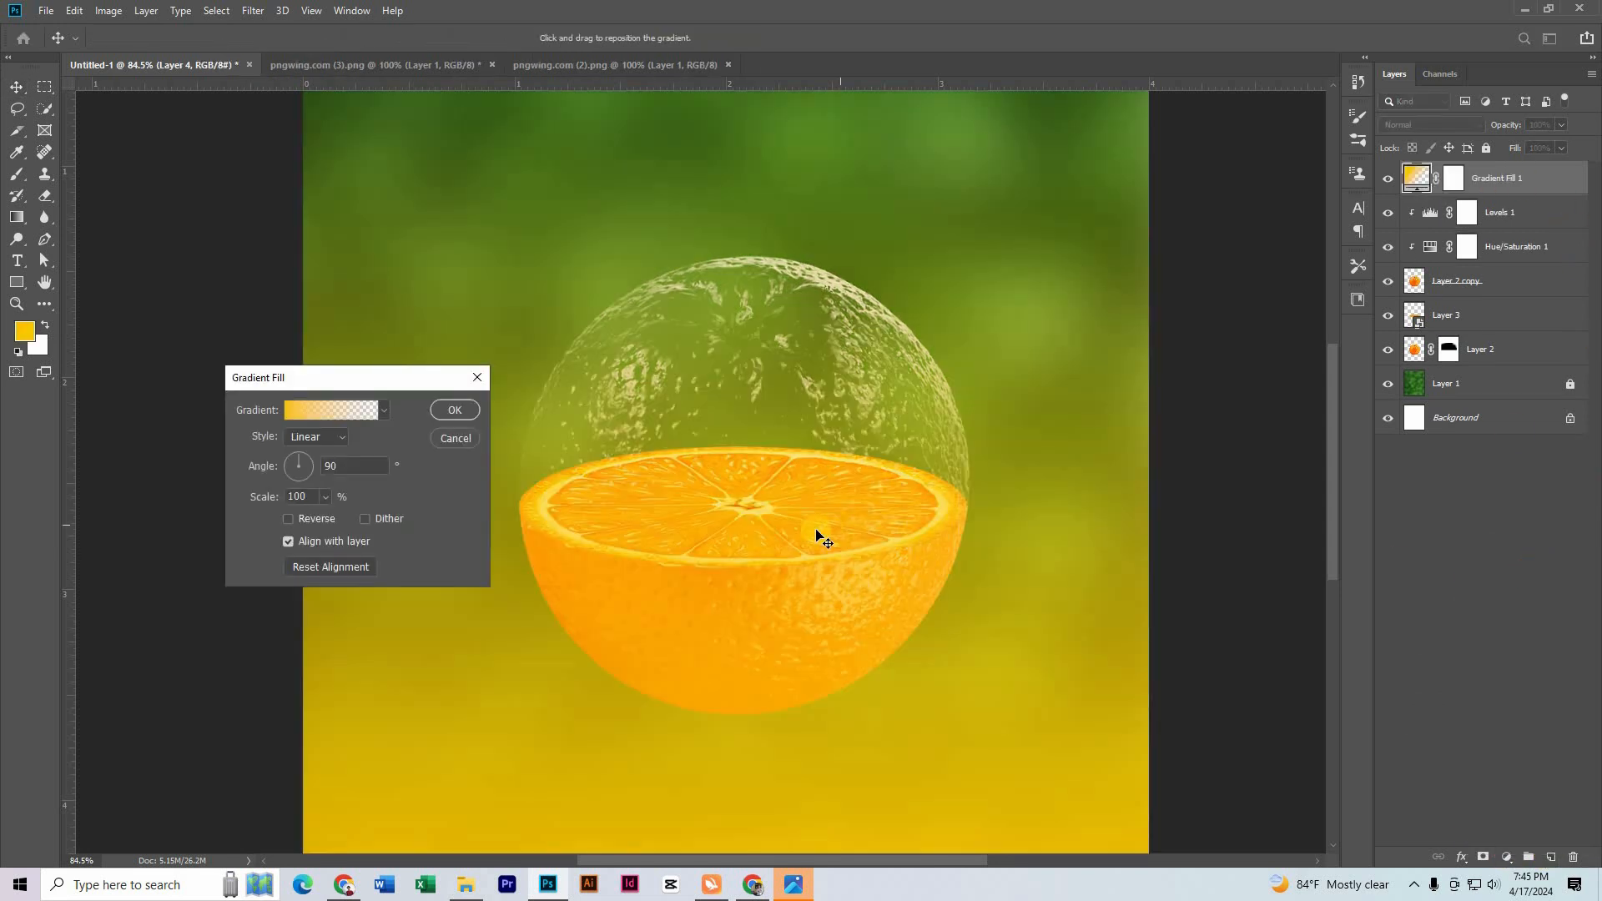
left_click(301, 442)
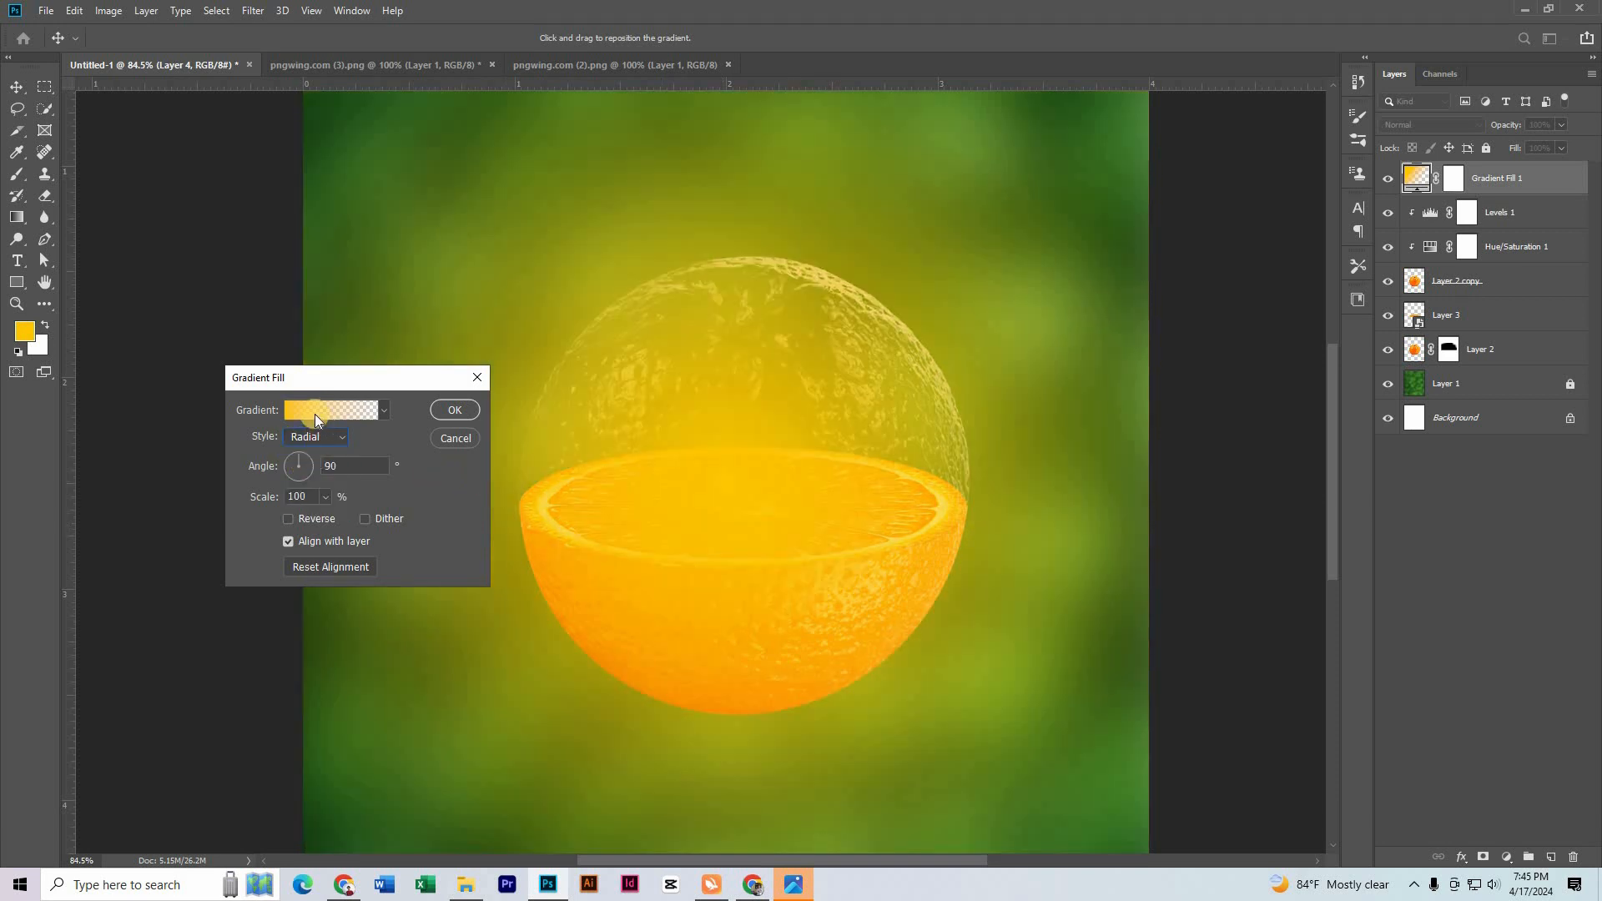
Add a yellow middle colour stop to the gradient and set the first stop's colour to pale cream, fef6db.
left_click(313, 414)
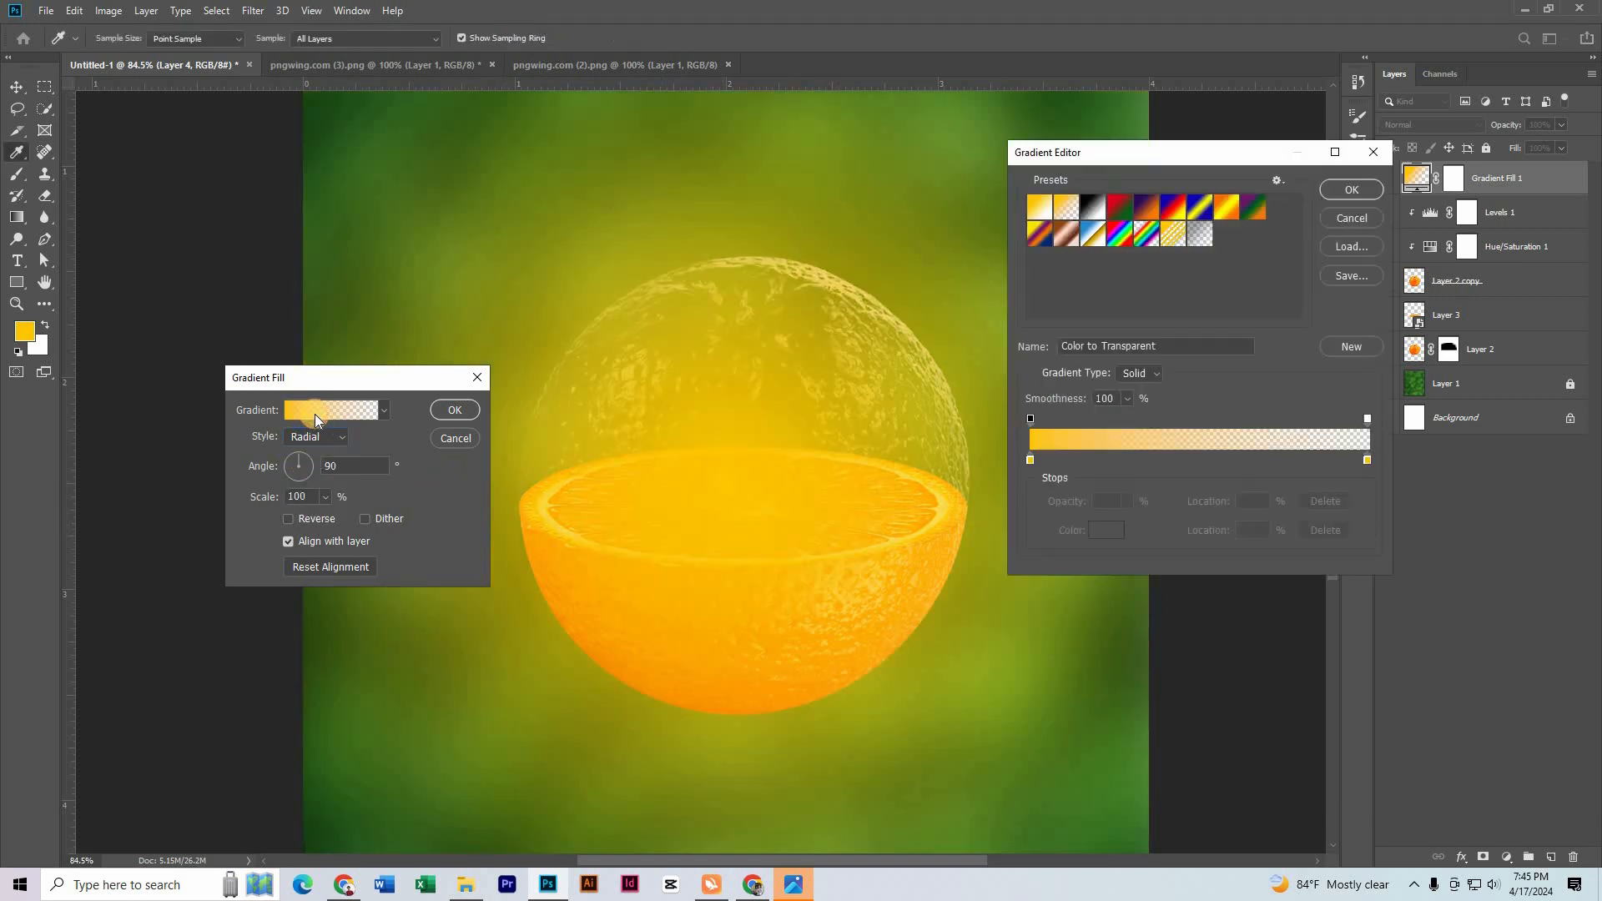
left_click(1031, 458)
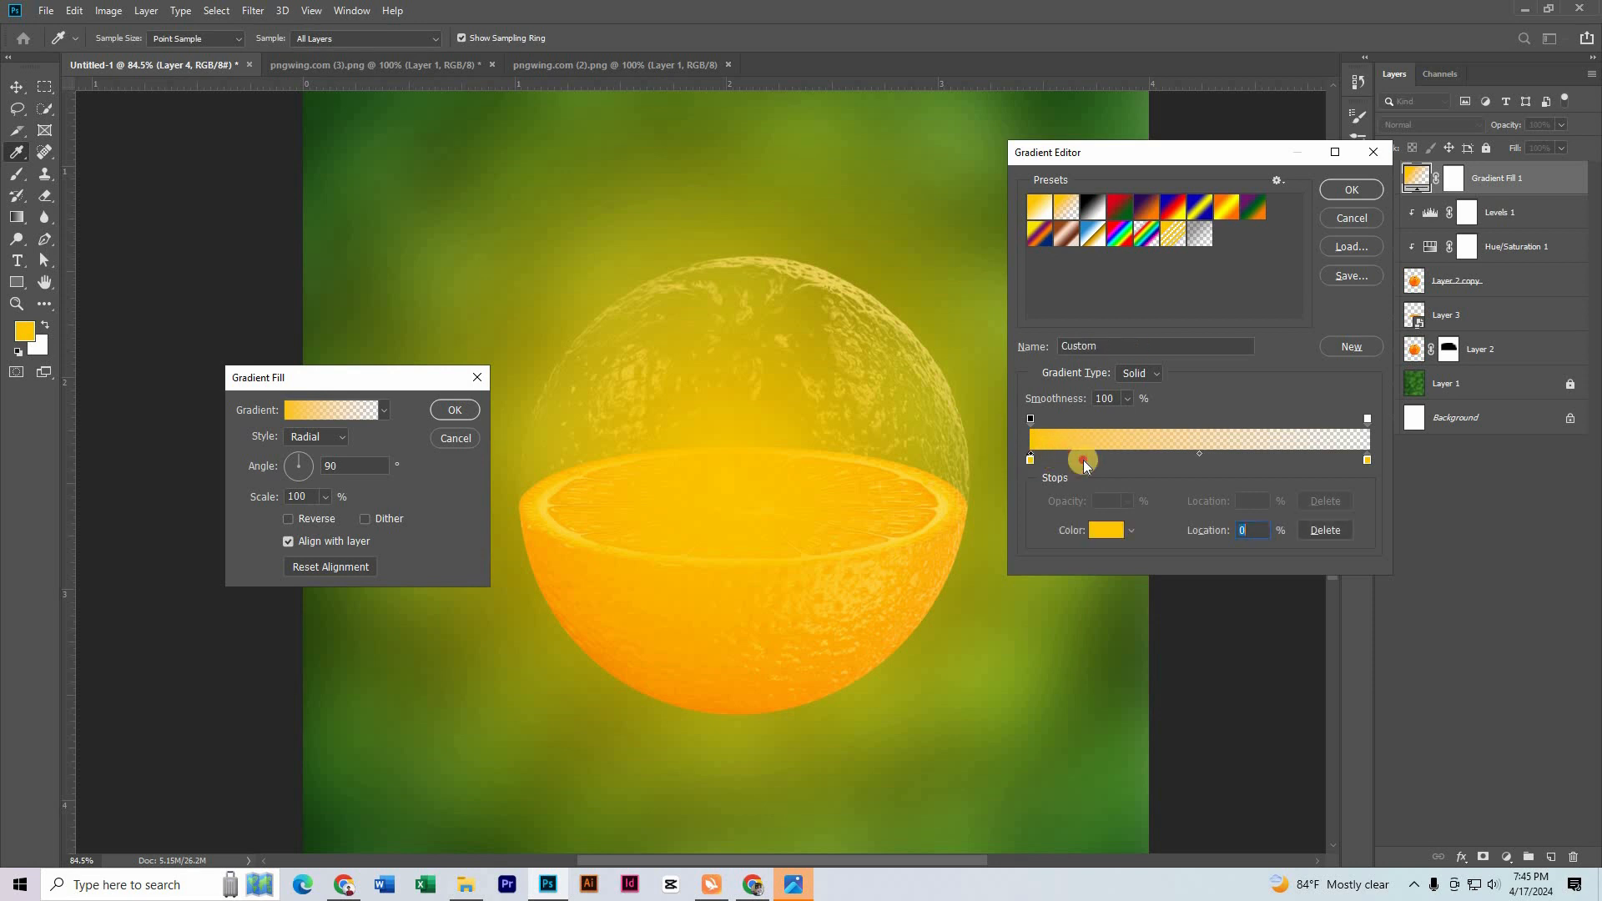
left_click(1107, 459)
left_click(1032, 460)
left_click(1106, 530)
left_click(190, 534)
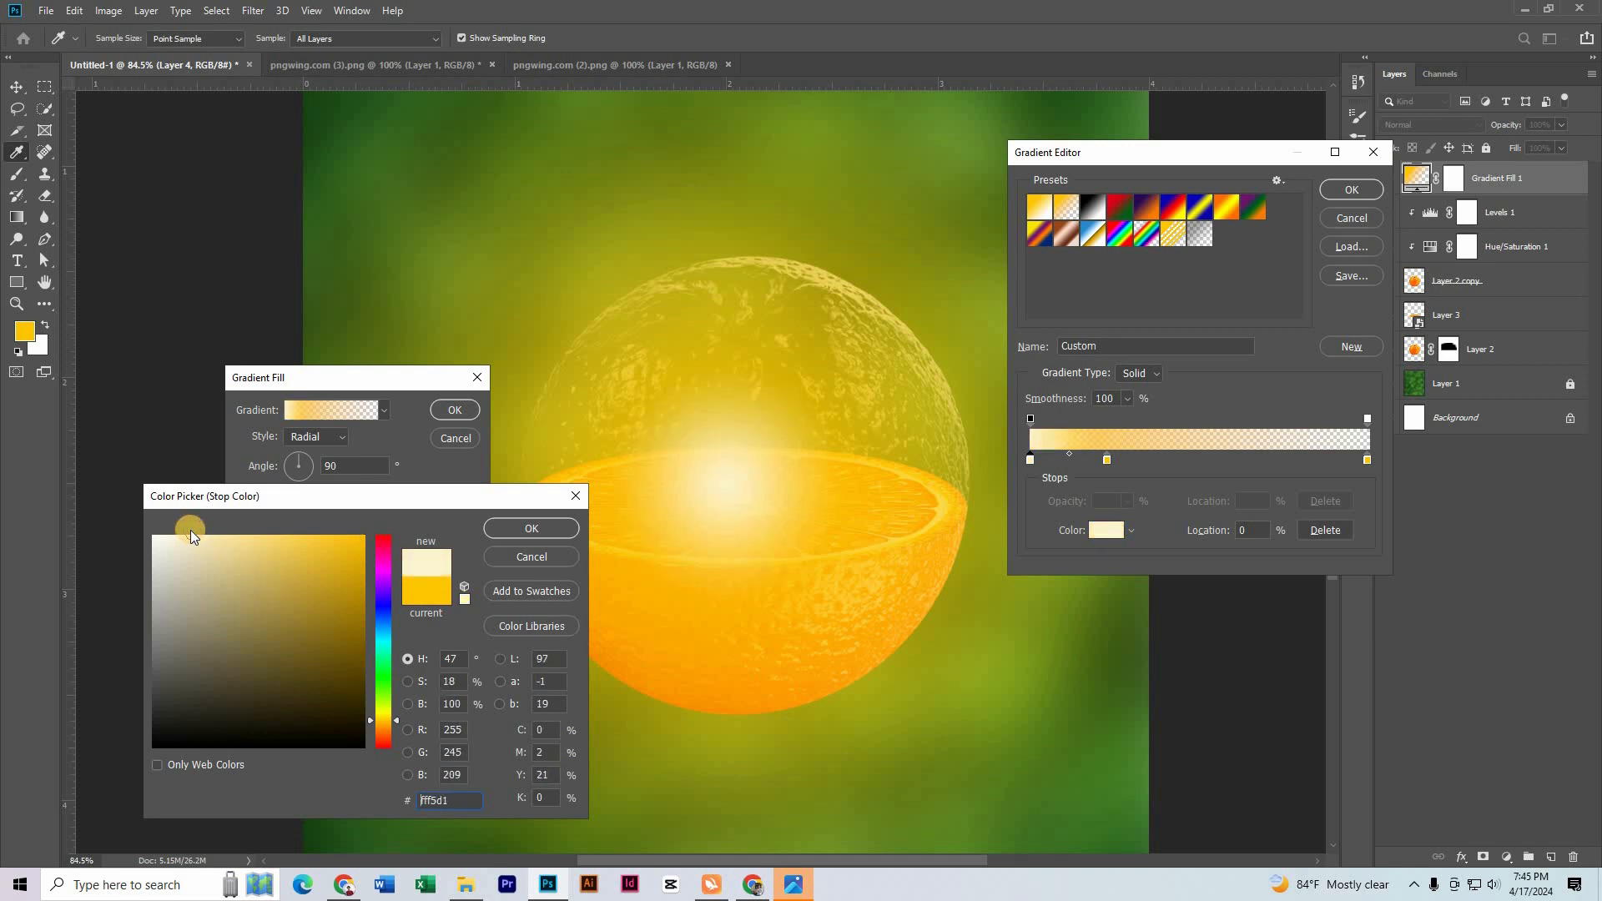
left_click(282, 537)
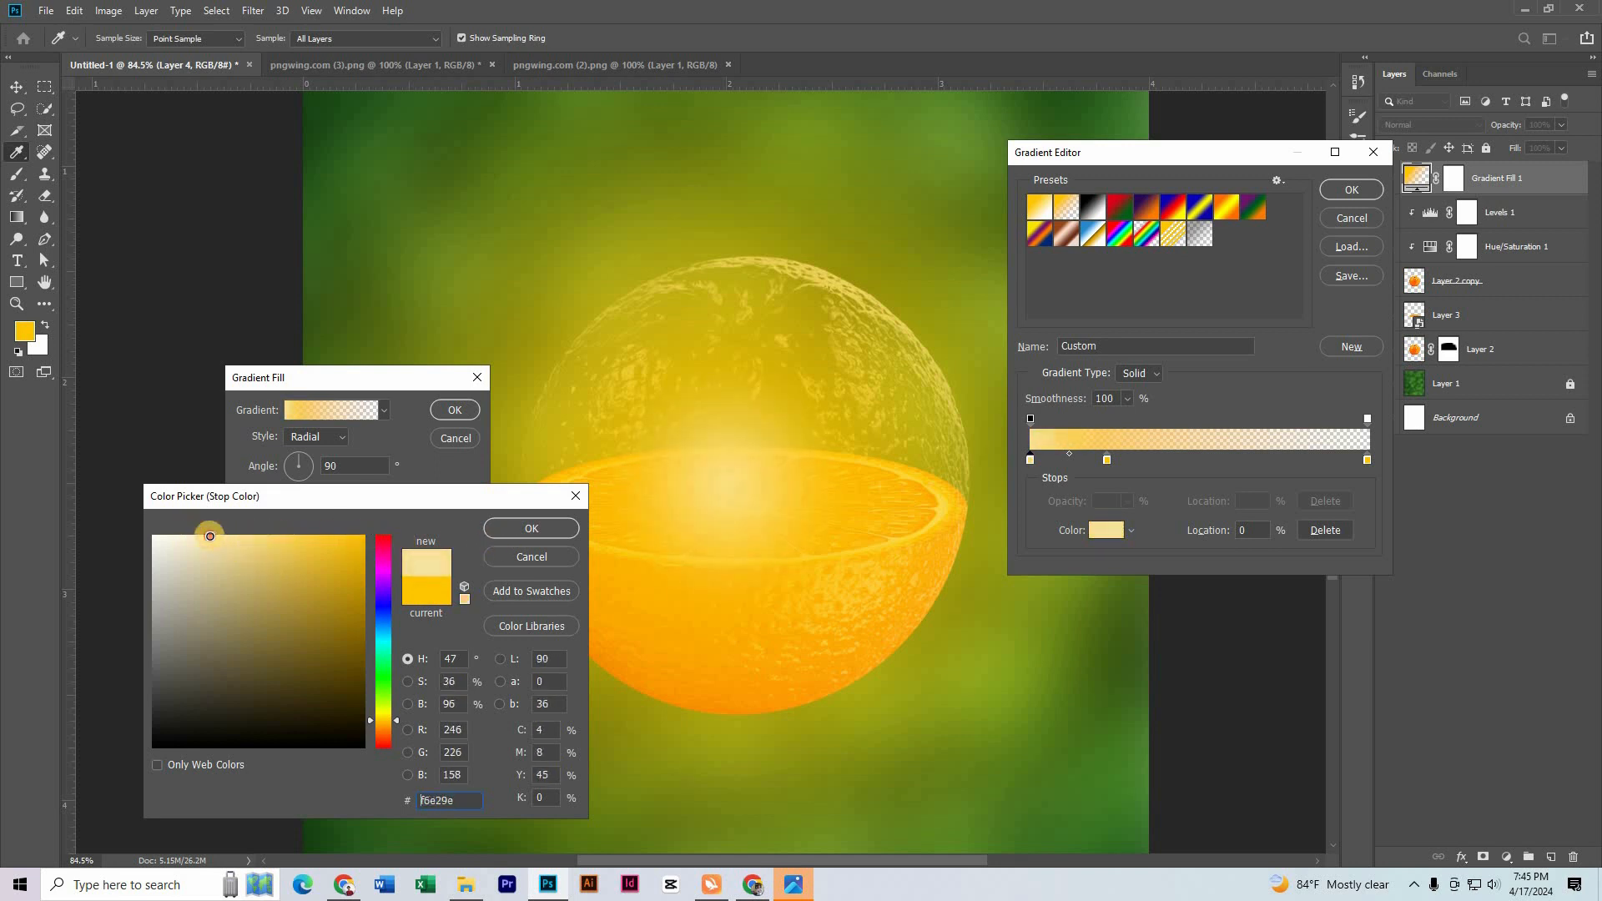
left_click_drag(210, 536, 203, 538)
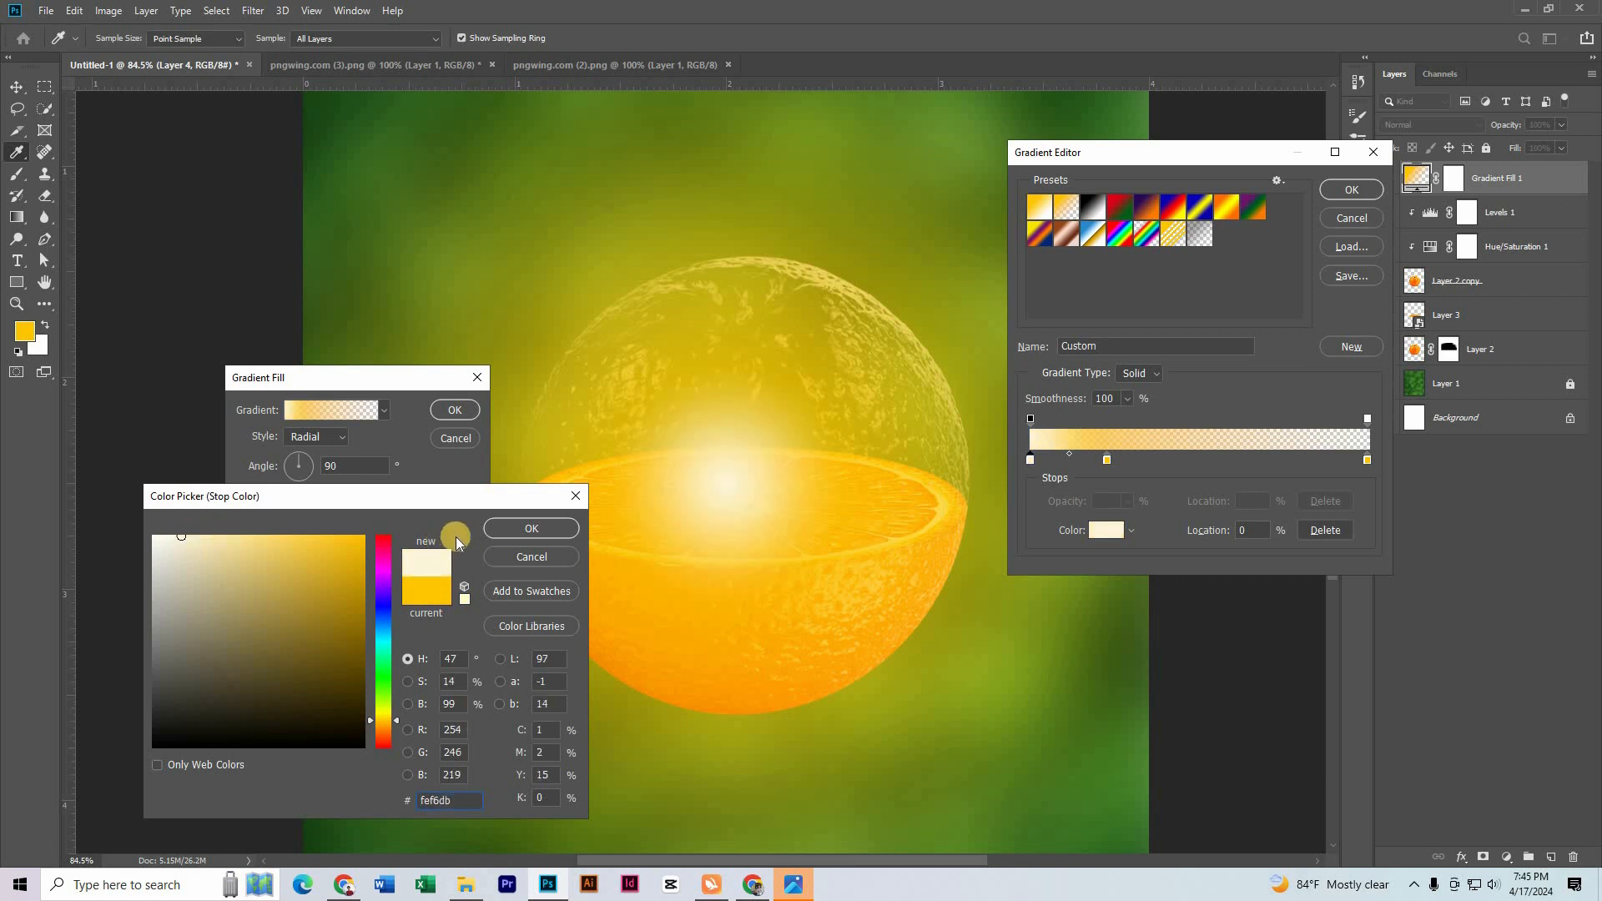
left_click(531, 528)
Place the middle colour stop at 24%, keep the end stop at fec500, and accept the gradient fill.
left_click_drag(1109, 459, 1142, 461)
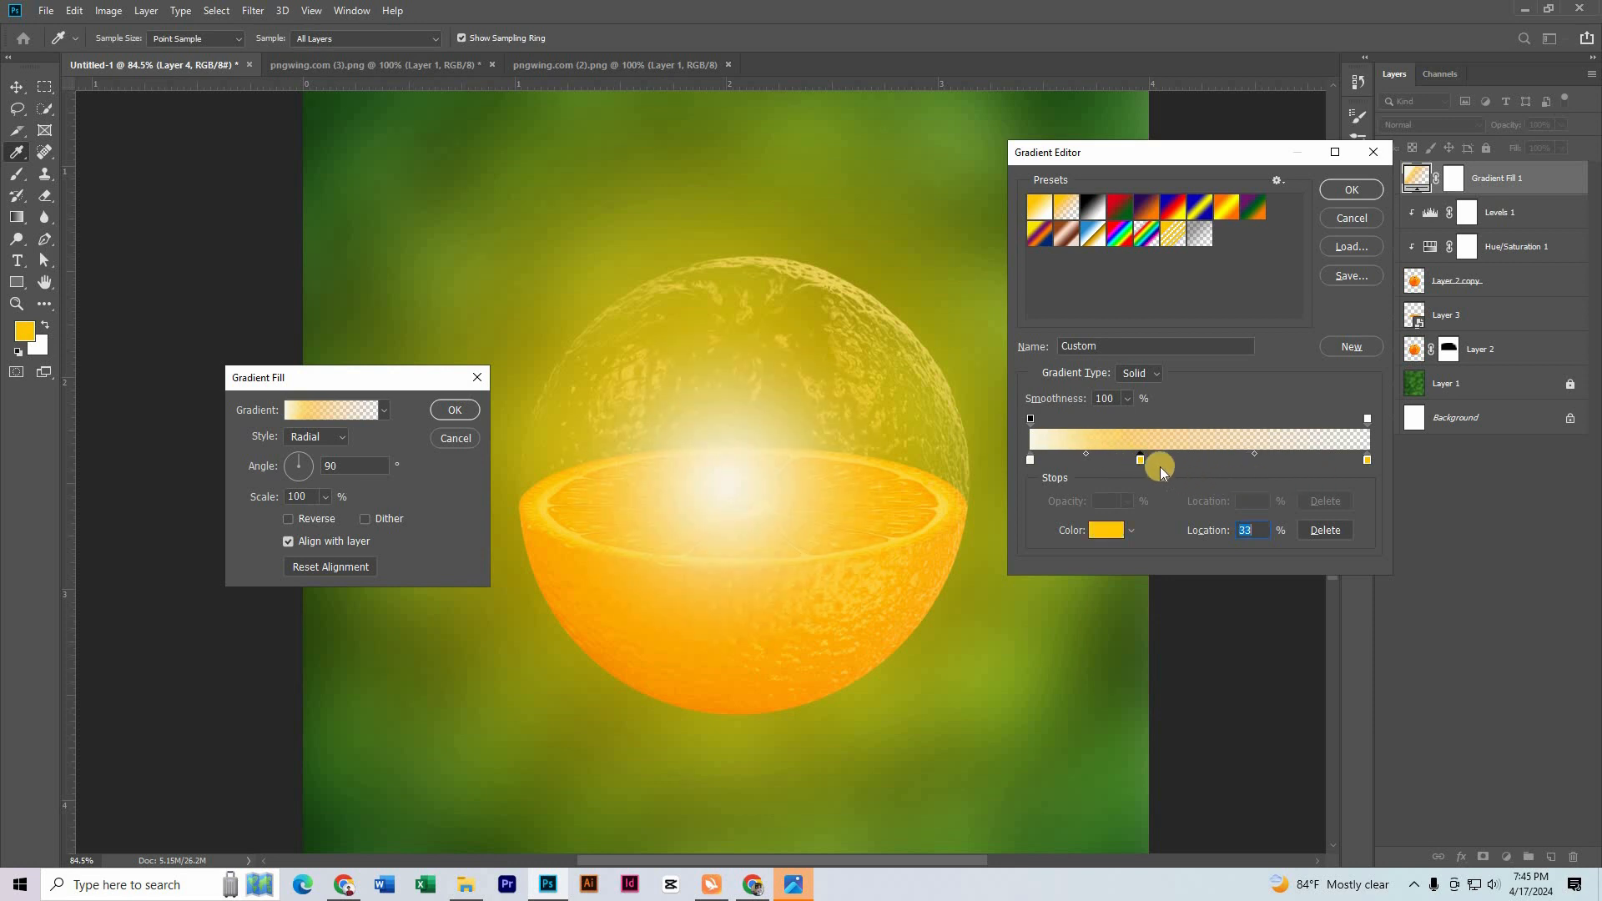
left_click_drag(1113, 459, 1113, 459)
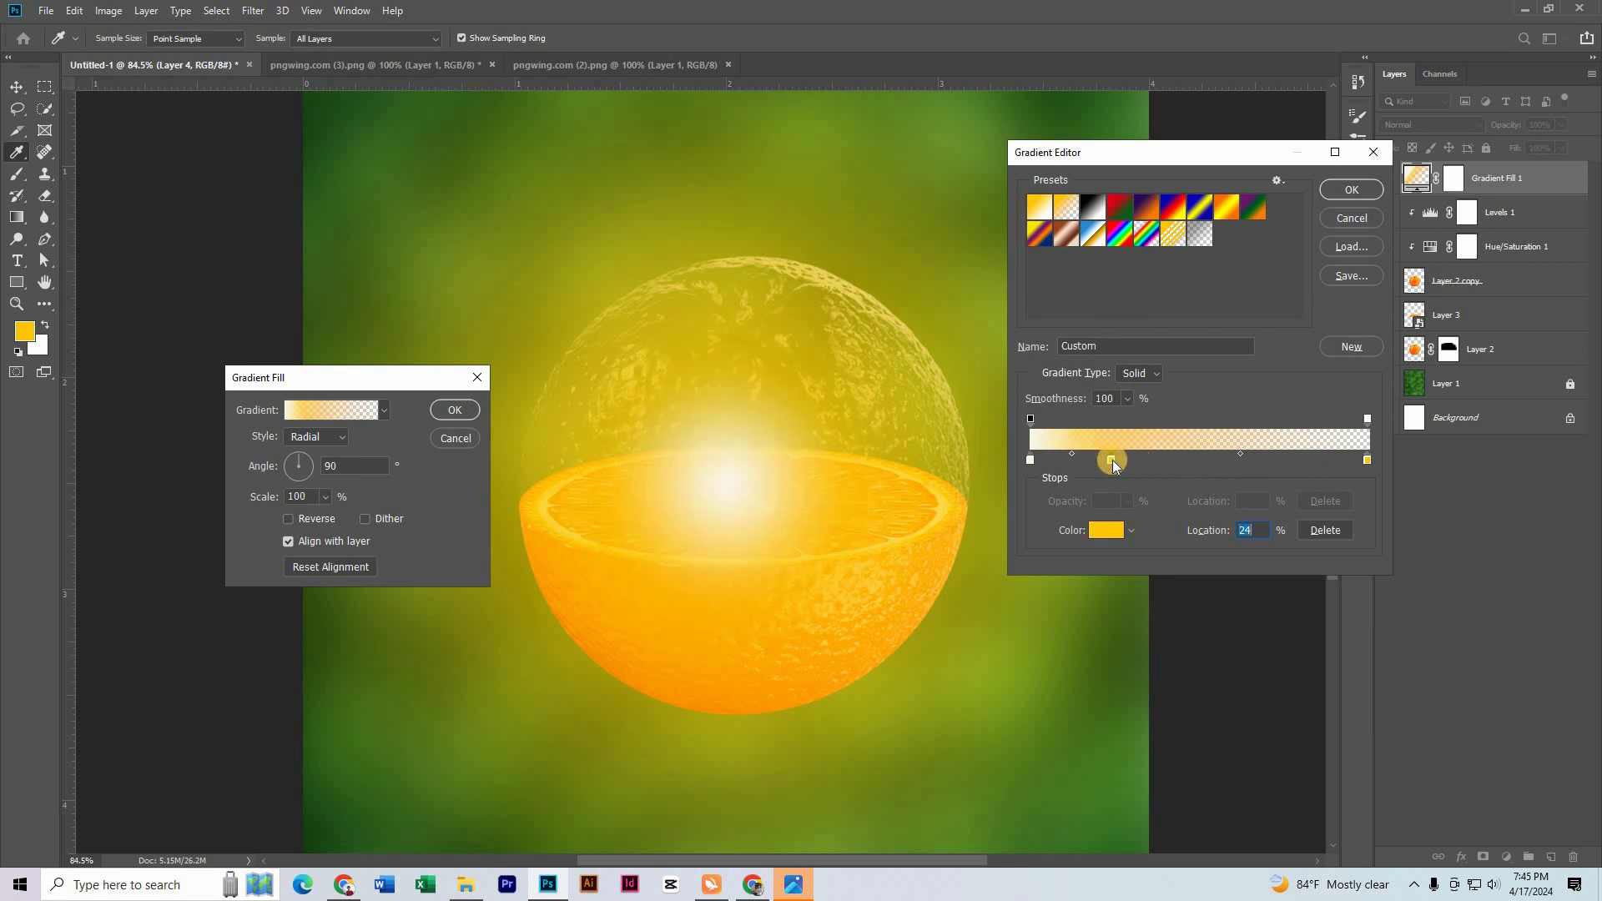
left_click(1367, 460)
left_click(1117, 532)
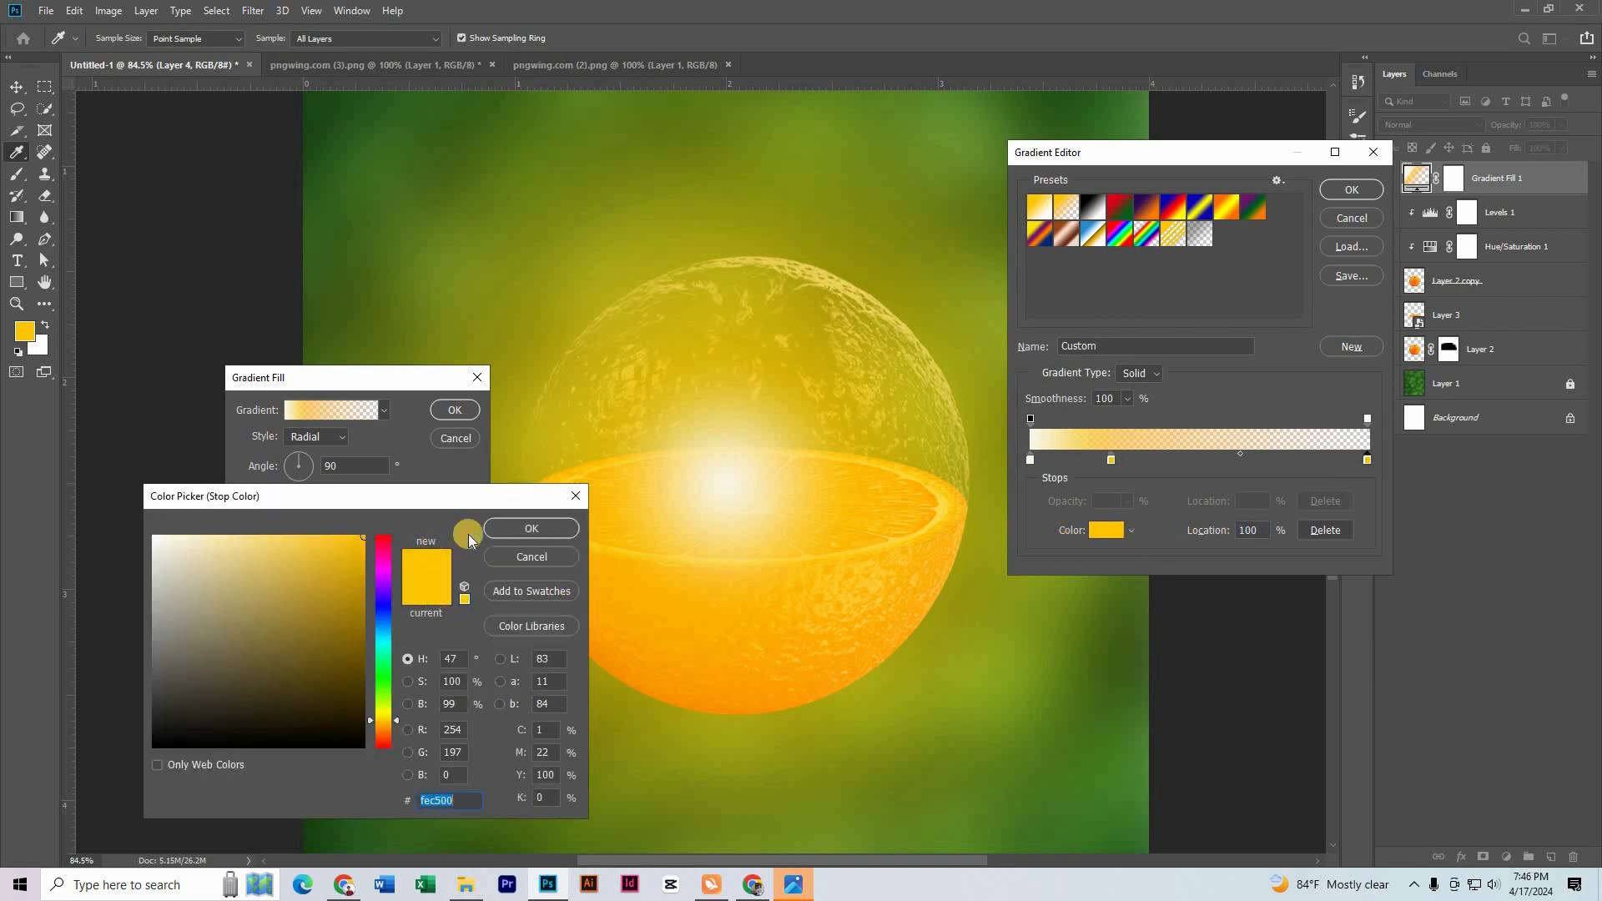
left_click(533, 530)
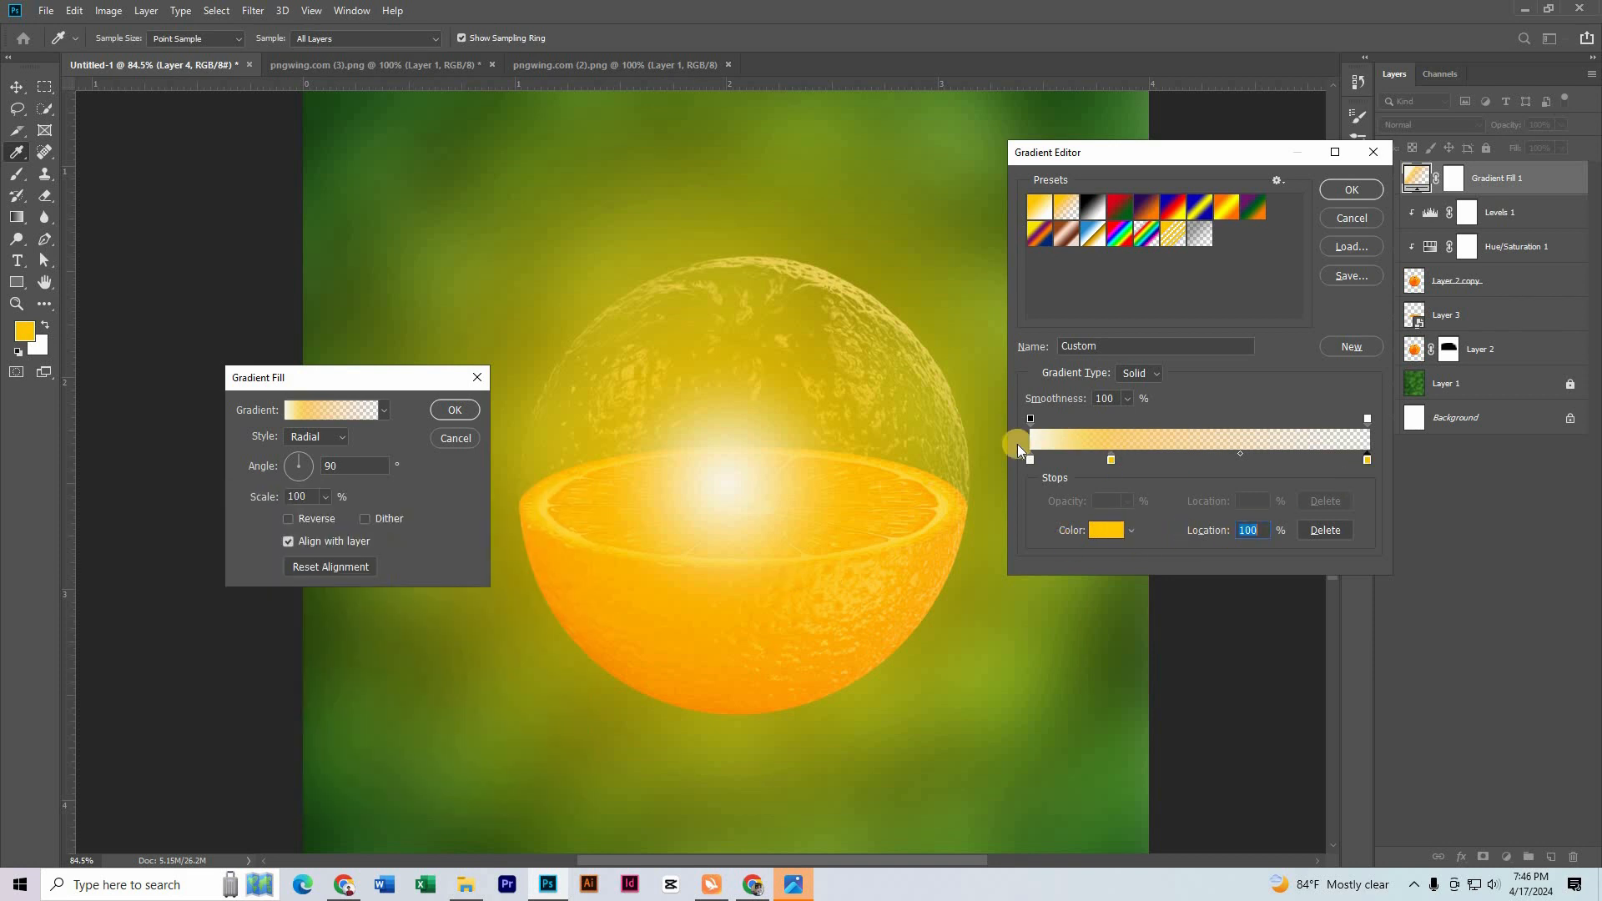
left_click(1349, 191)
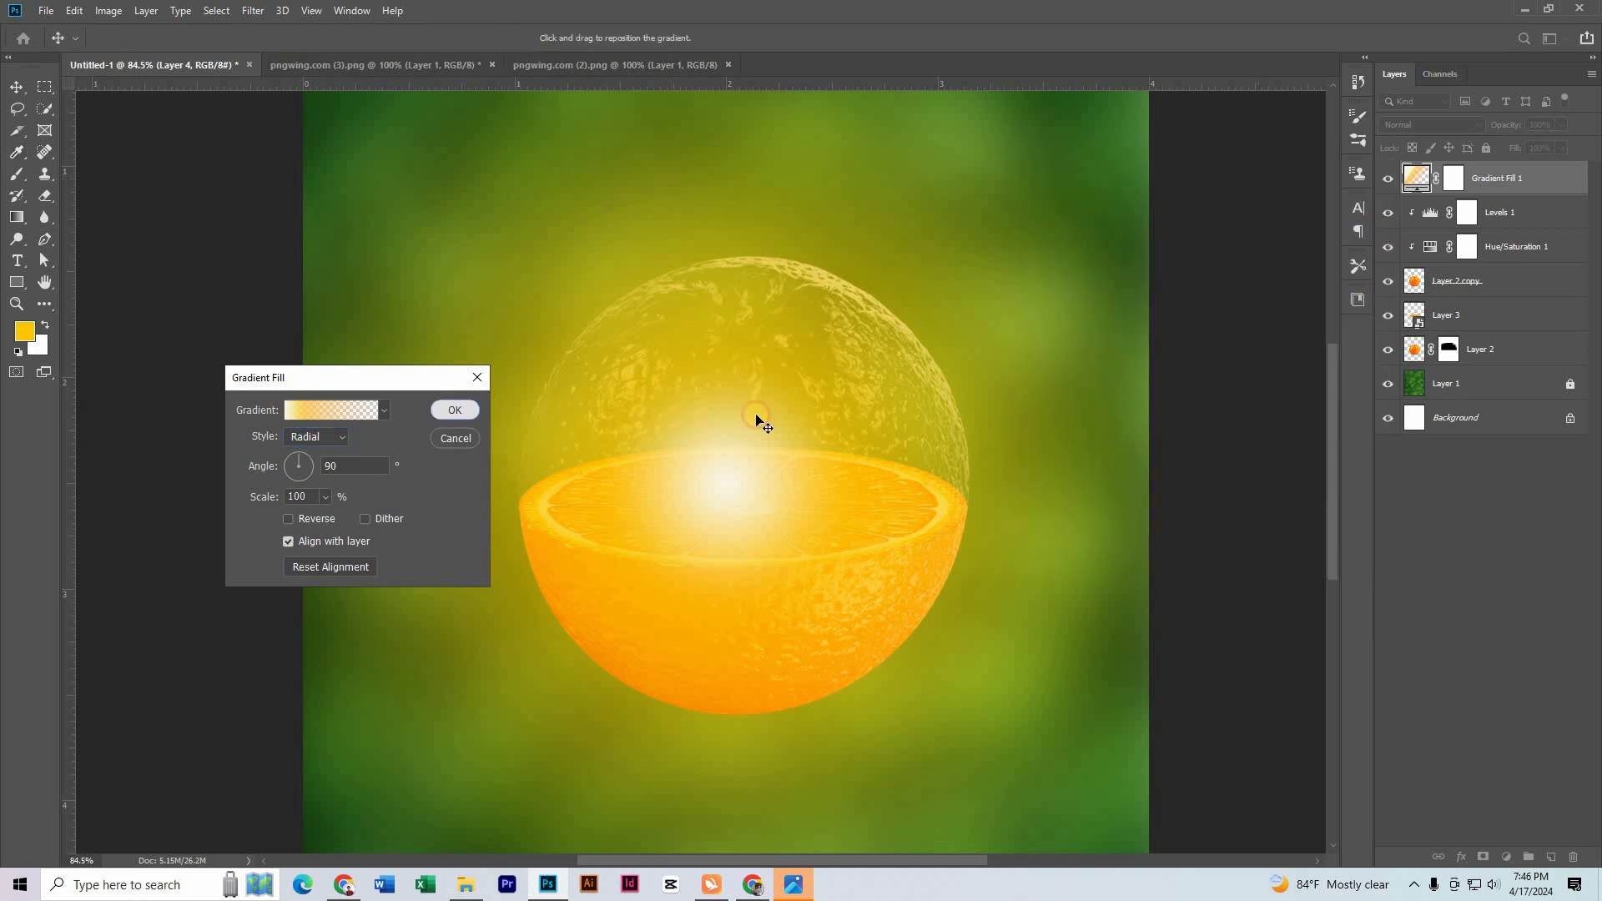
key("Return")
Convert the Gradient Fill 1 layer to a smart object and scale it about its centre to 78.90%.
scroll(771, 407, "down", 2)
right_click(1541, 188)
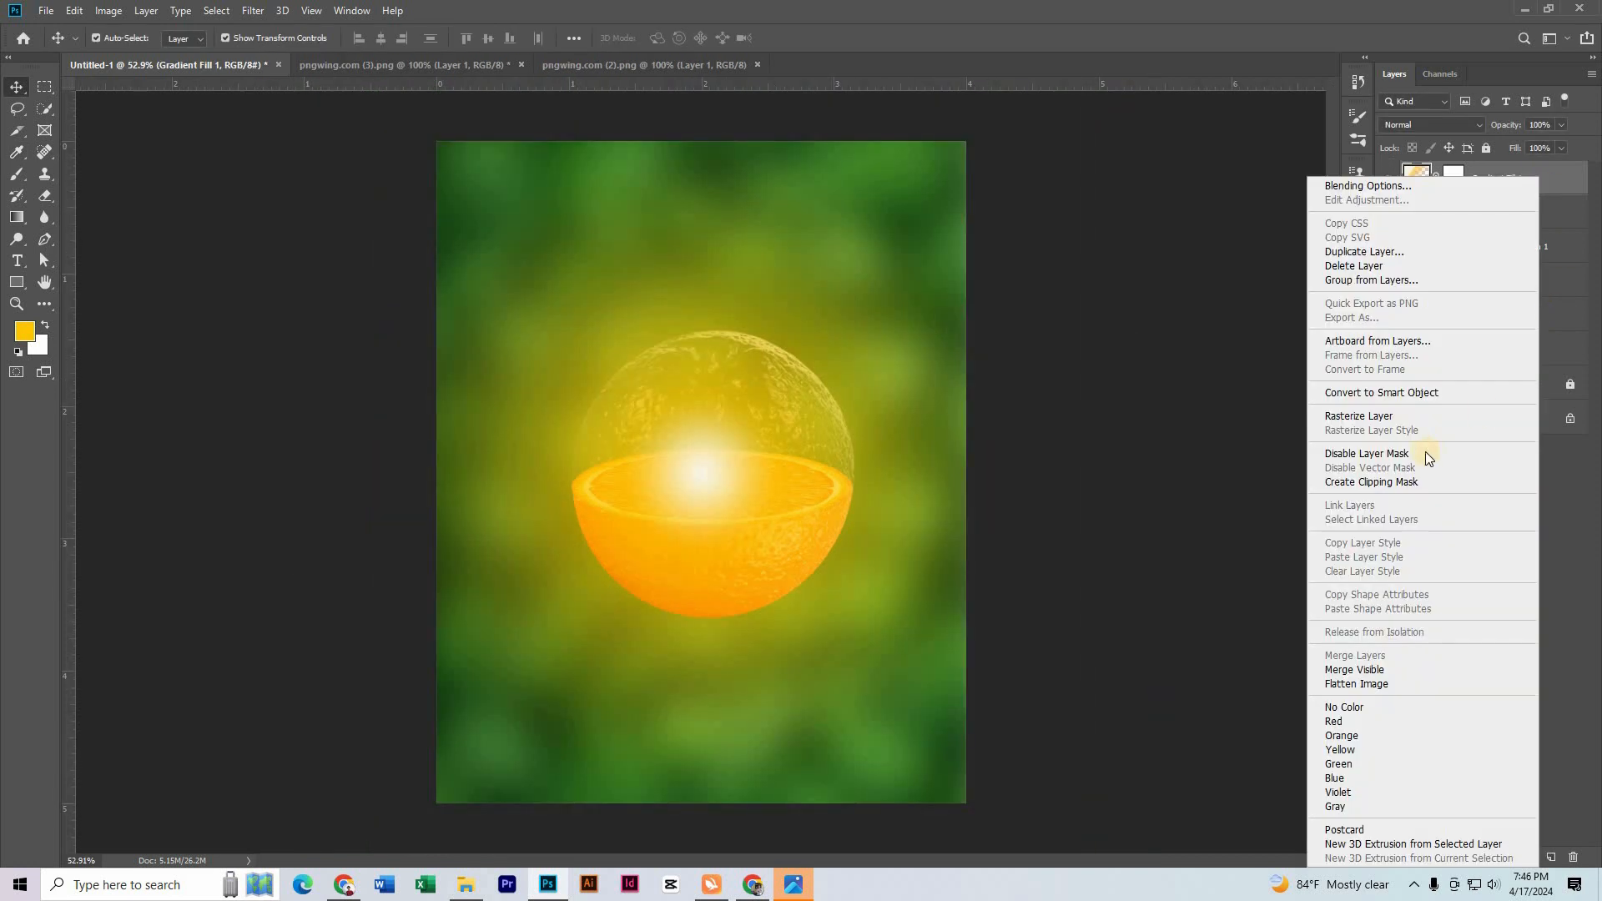
left_click(1380, 393)
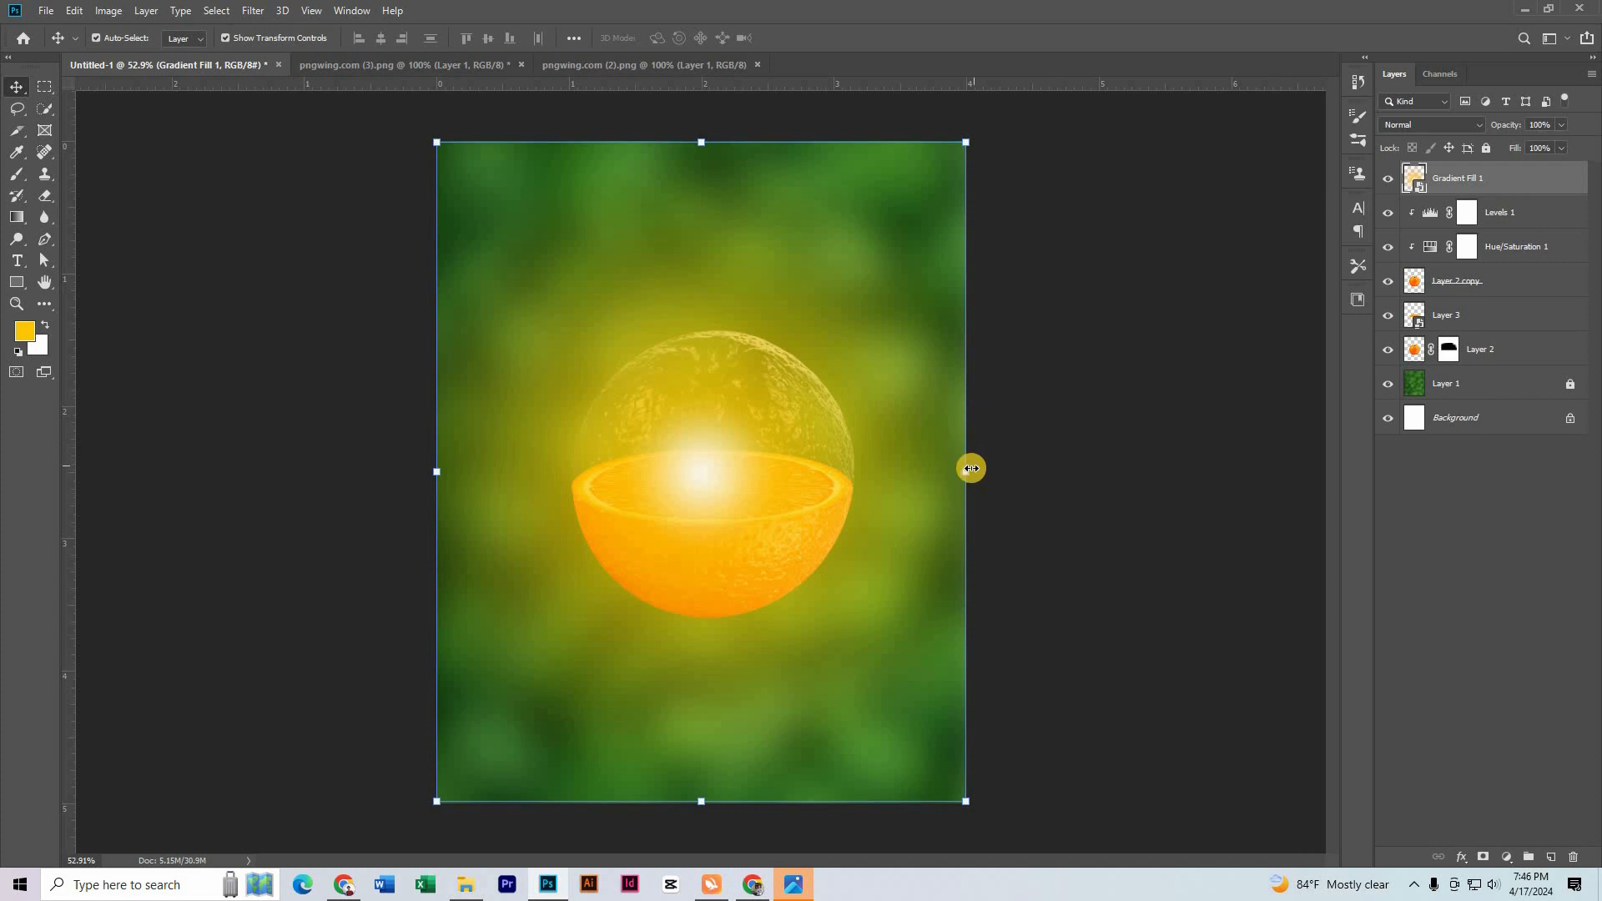
left_click_drag(969, 468, 909, 472)
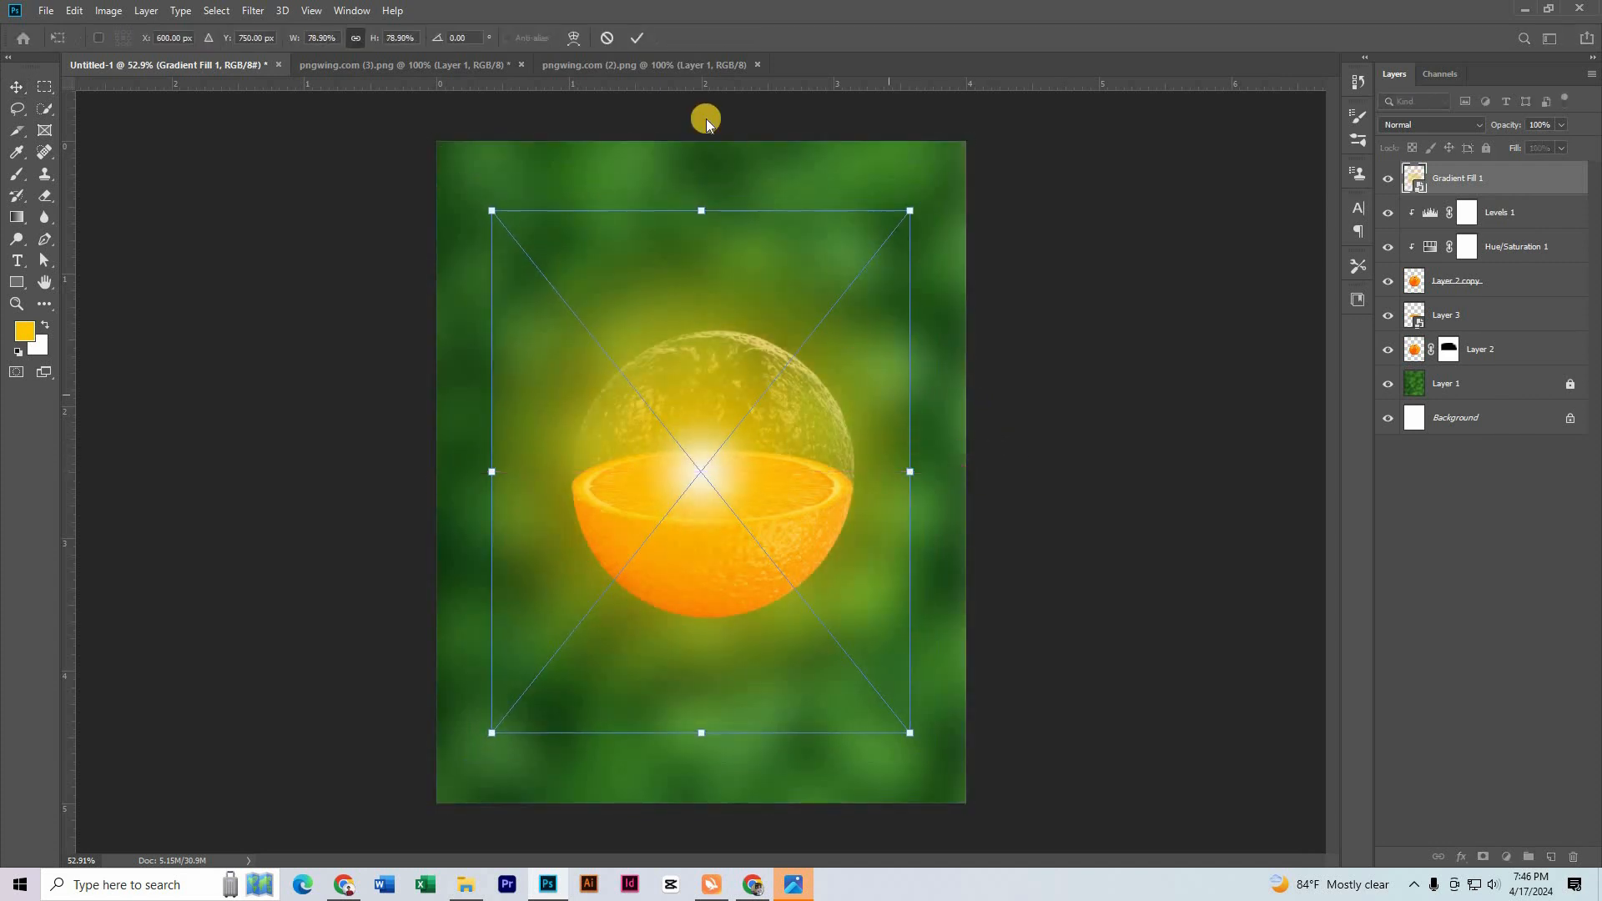
left_click(637, 38)
left_click(973, 359)
scroll(813, 423, "down", 2)
scroll(812, 423, "up", 2)
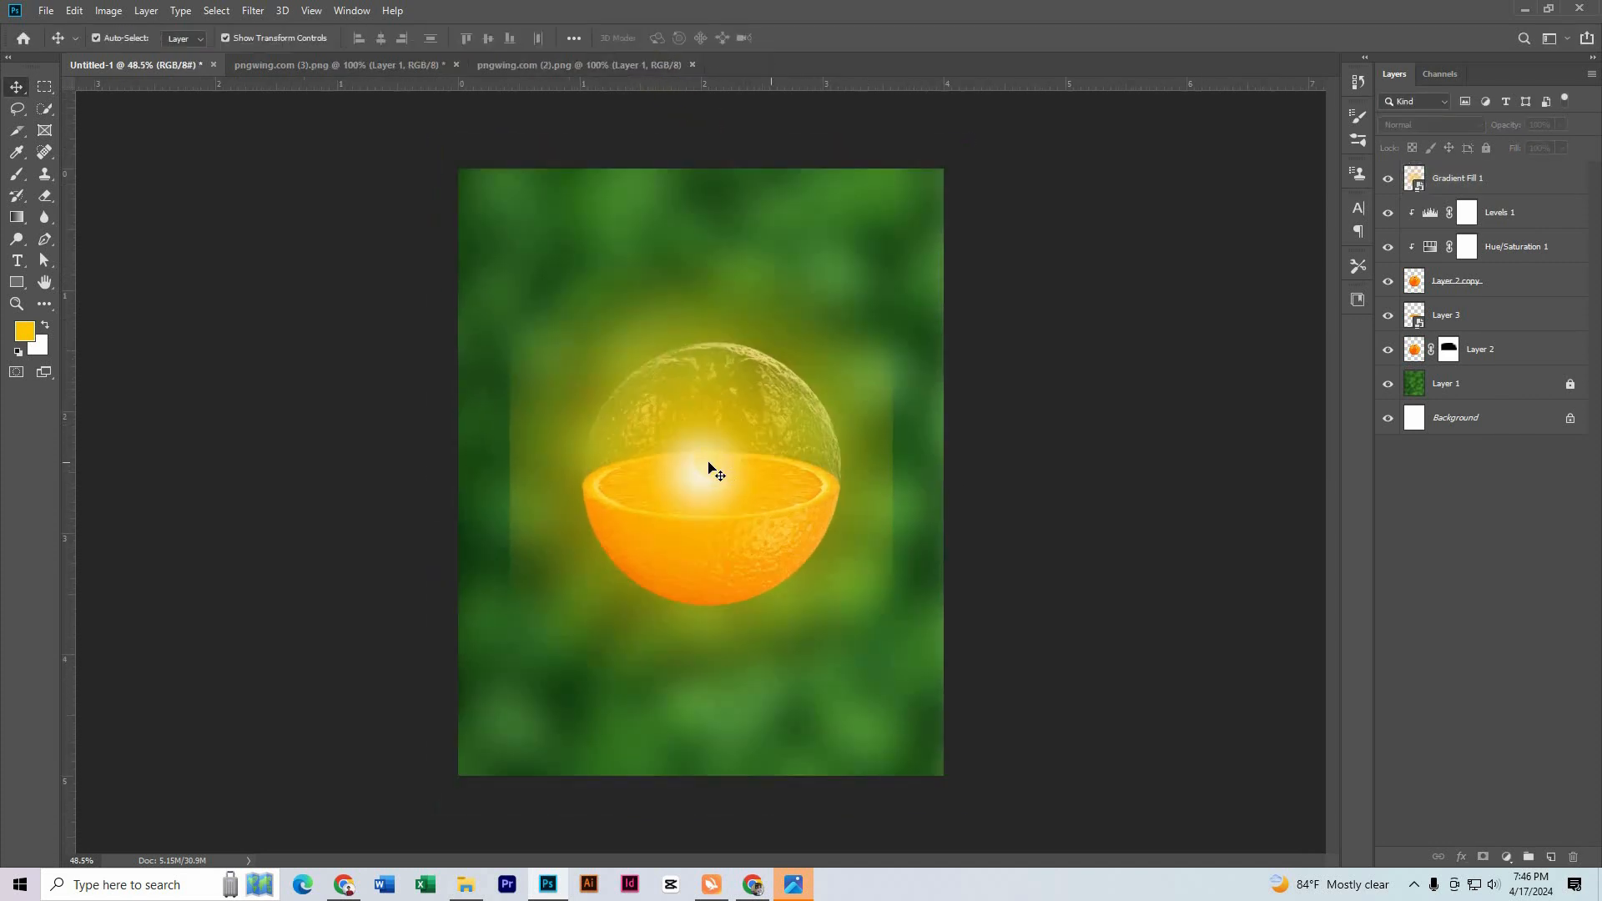
Move the glow to the upper left of the orange, scale it to 56.64%, and place it at about X 396 px, Y 566 px.
left_click_drag(710, 466, 640, 399)
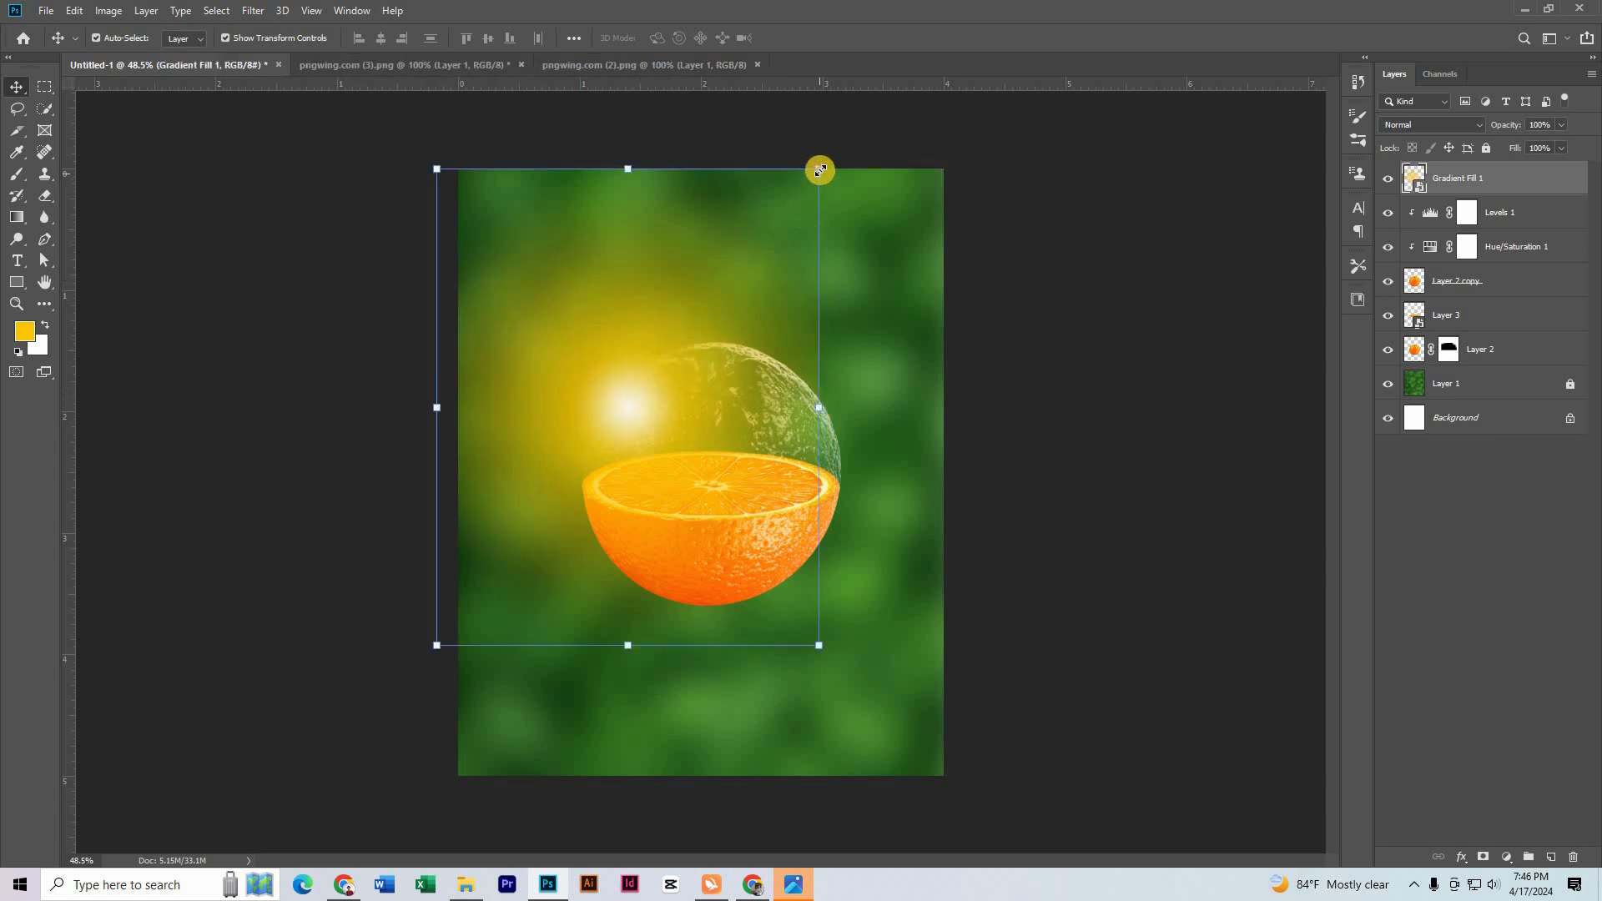
left_click_drag(818, 168, 772, 222)
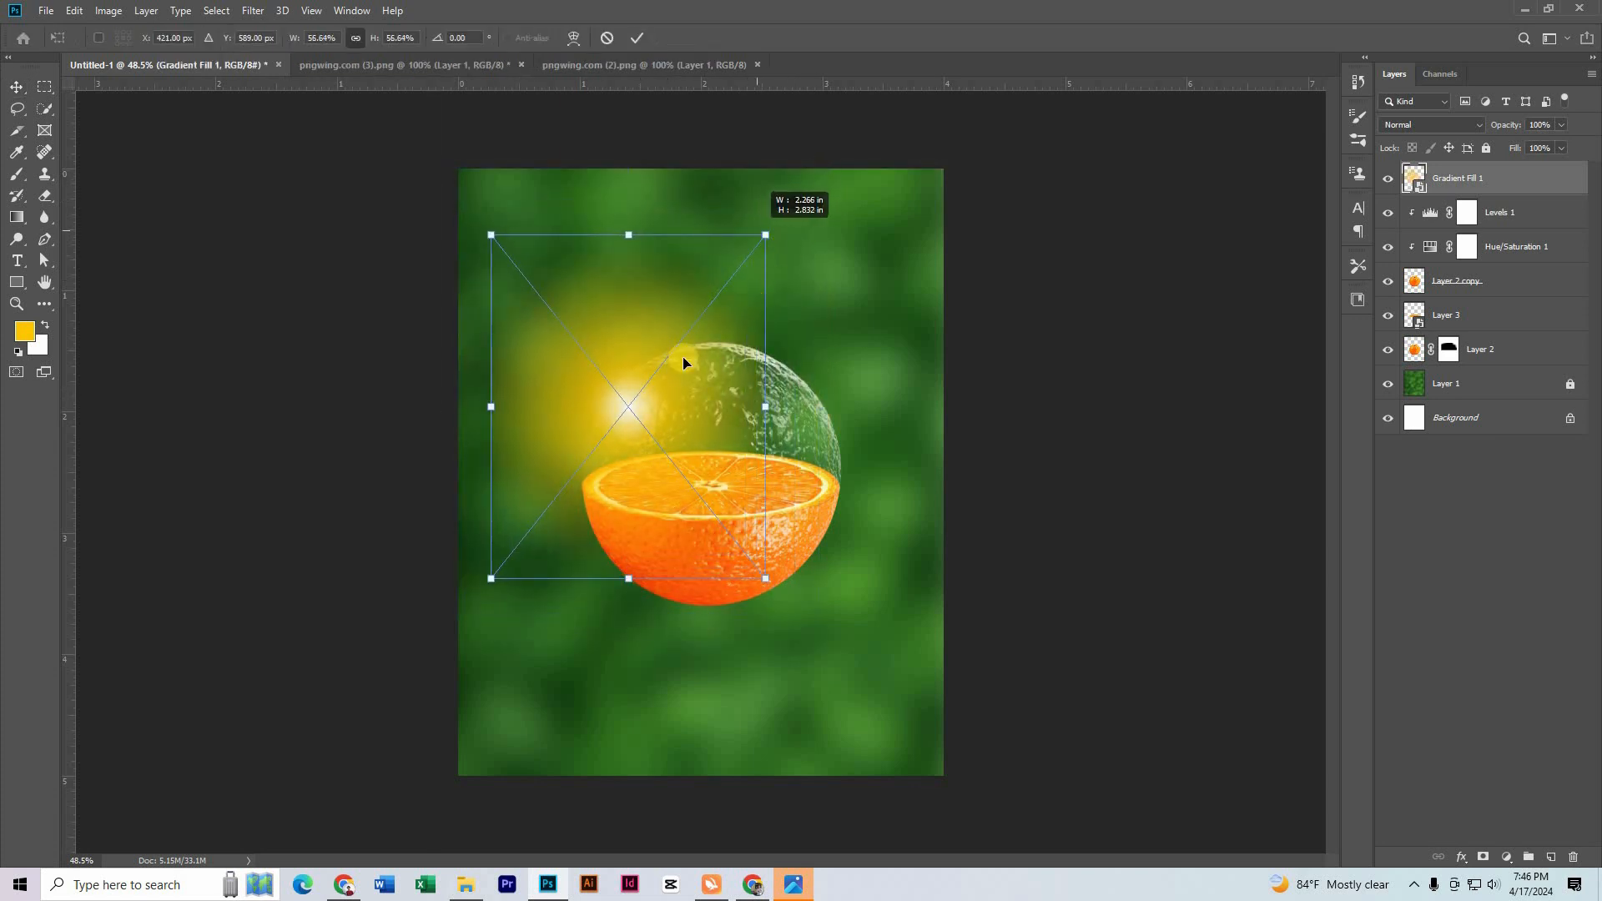
left_click_drag(633, 397, 666, 388)
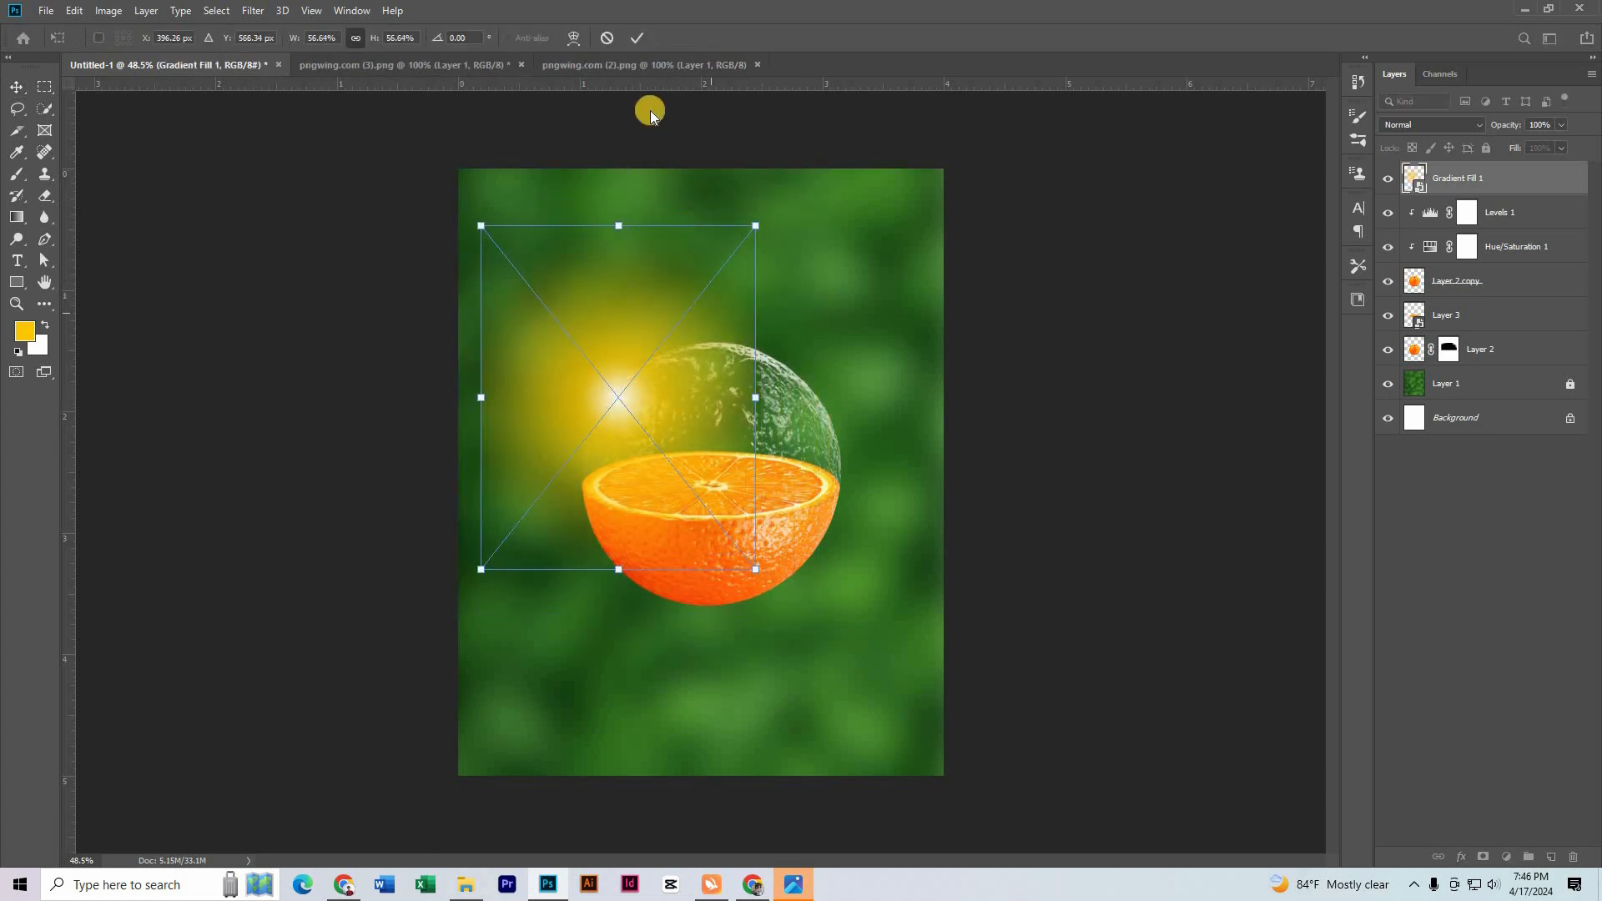
left_click(637, 37)
scroll(394, 382, "down", 3)
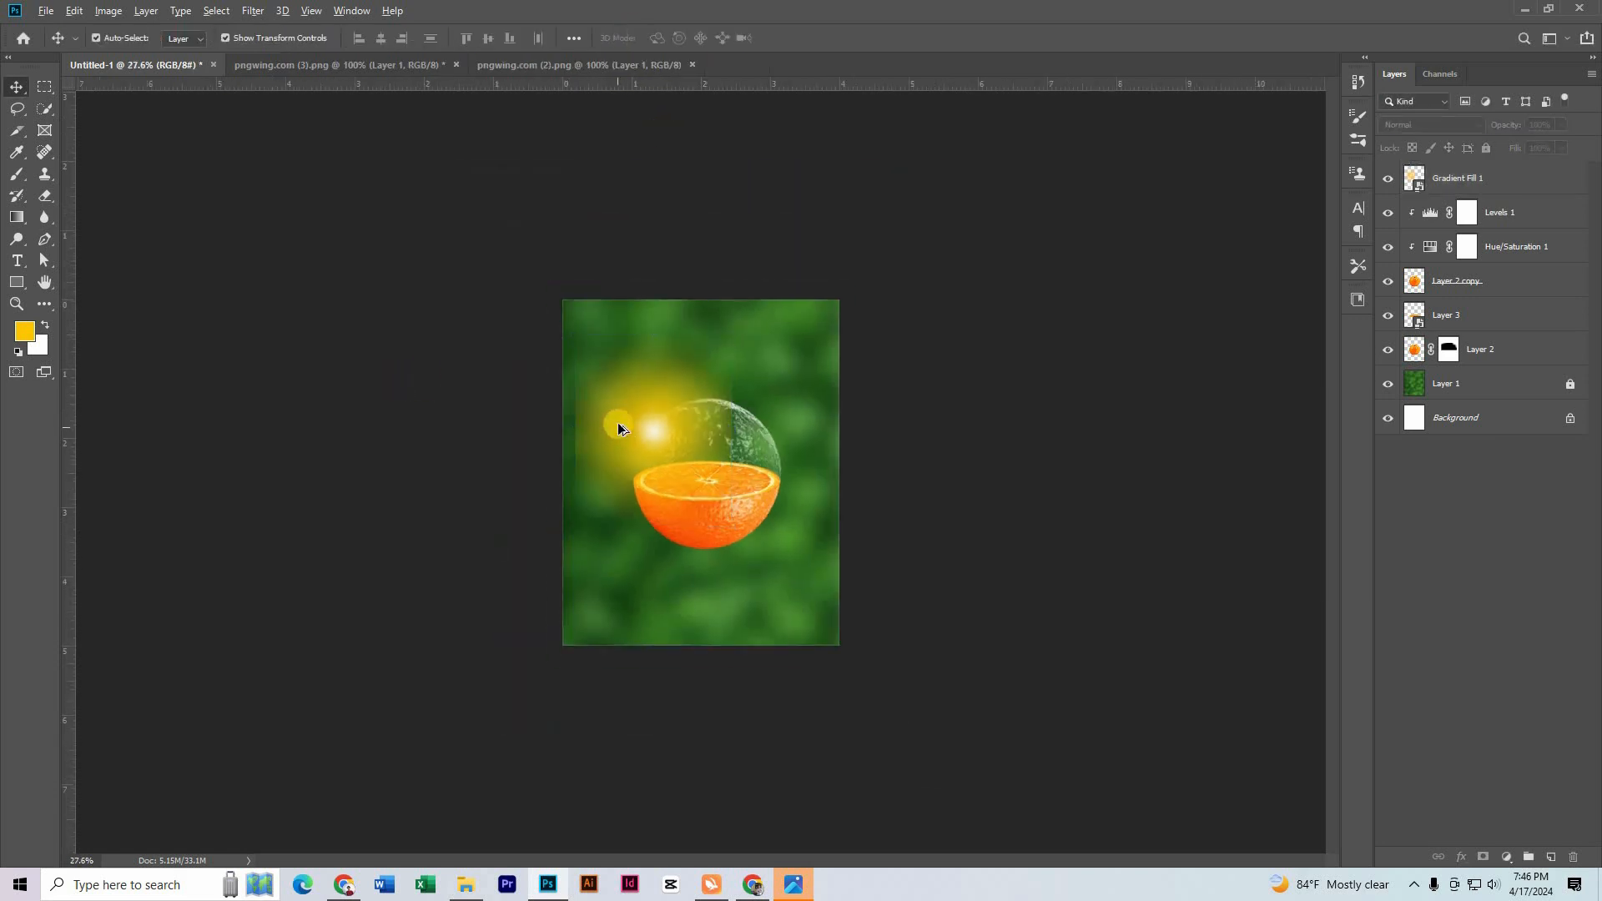
Set the blend mode of the Gradient Fill 1 glow layer to Screen.
scroll(617, 422, "up", 3)
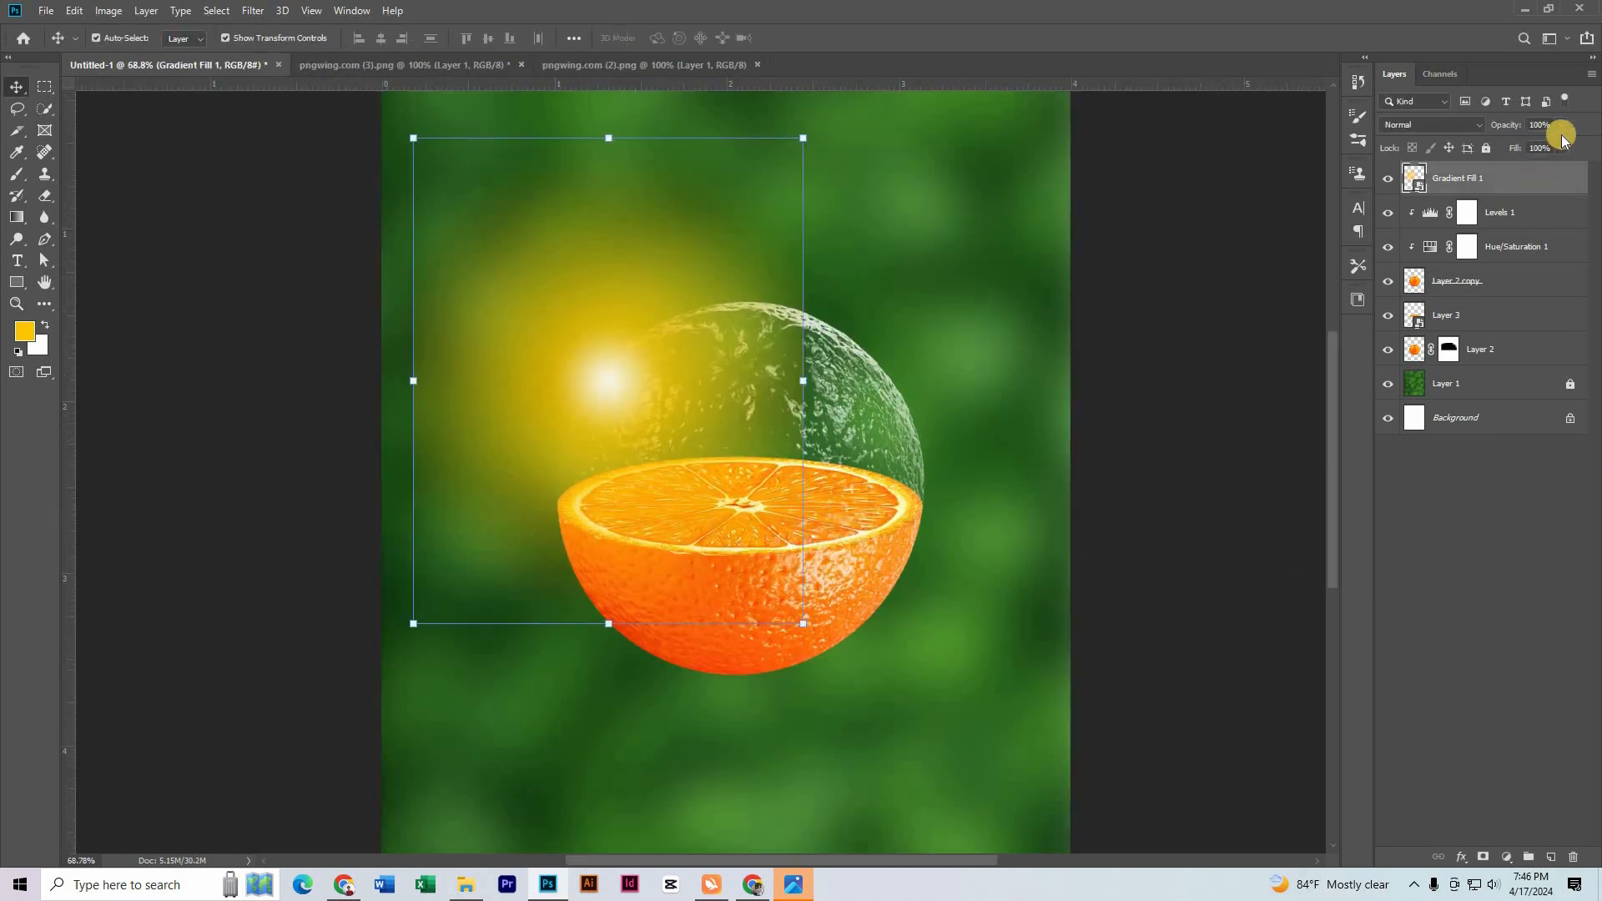
left_click(1455, 124)
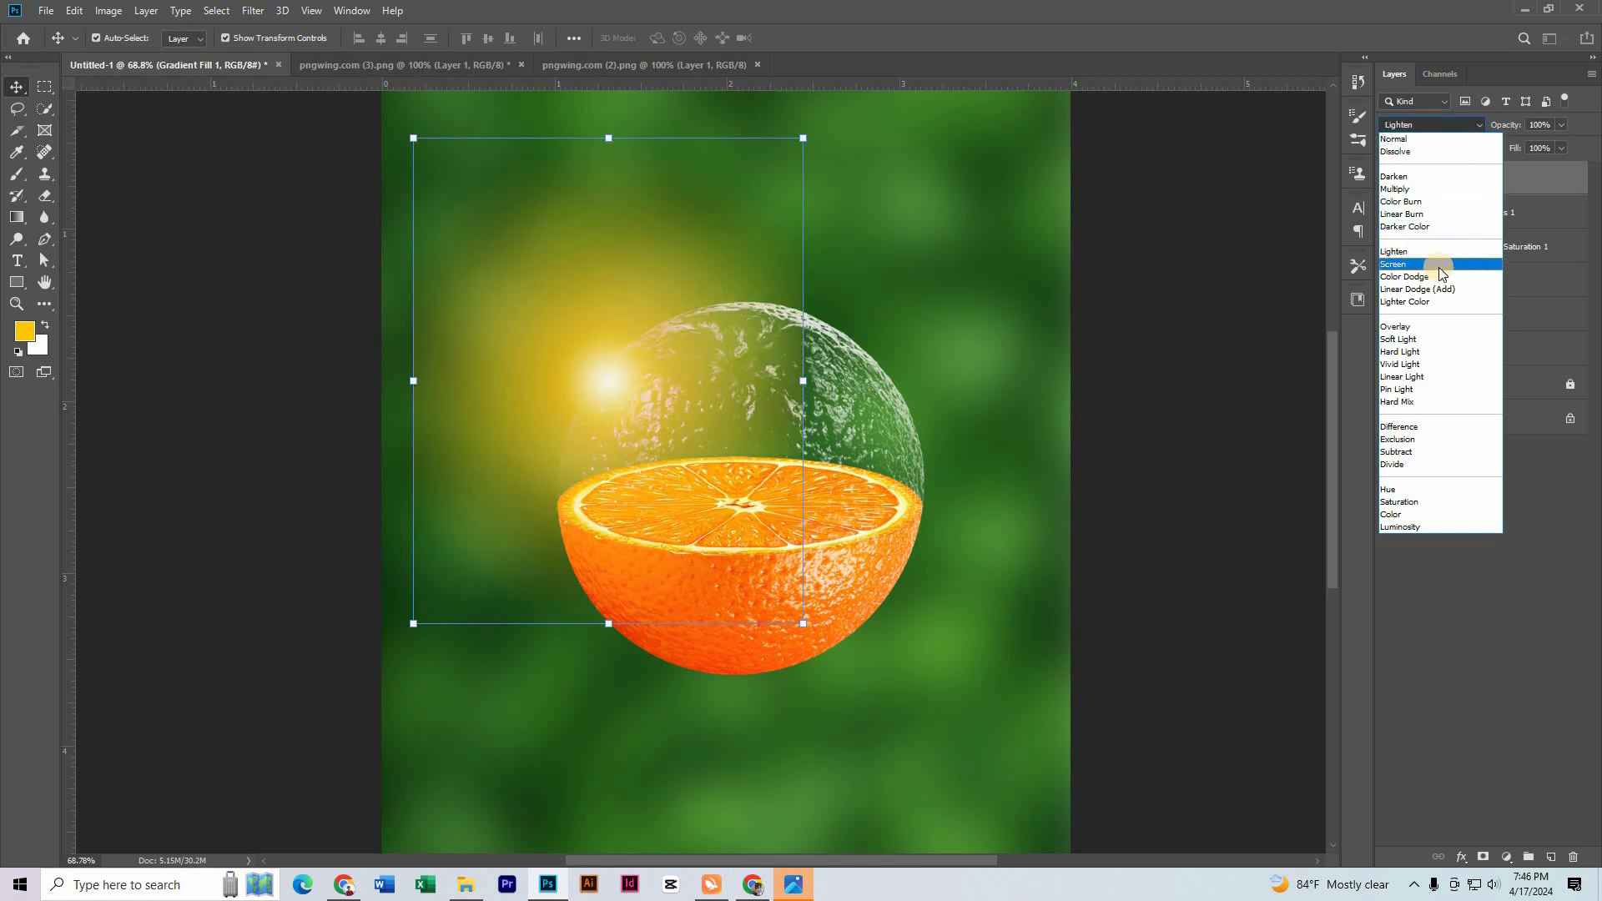
left_click(1439, 267)
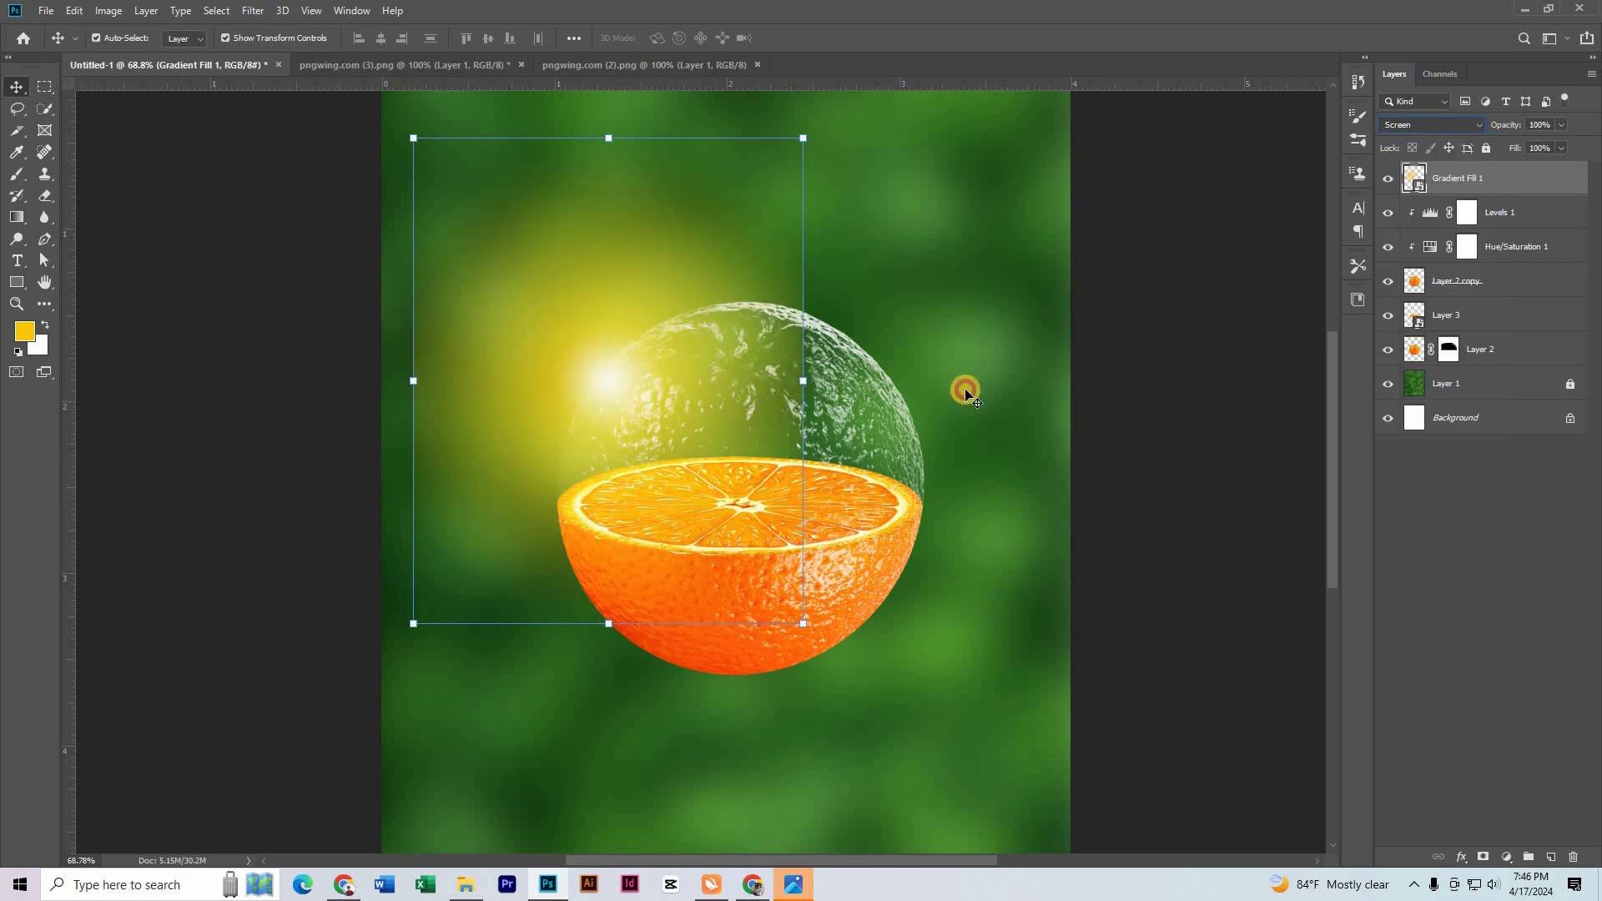
Add a layer mask to the Gradient Fill 1 glow layer.
left_click(965, 386)
scroll(638, 423, "down", 2)
scroll(637, 422, "up", 2)
left_click(629, 386)
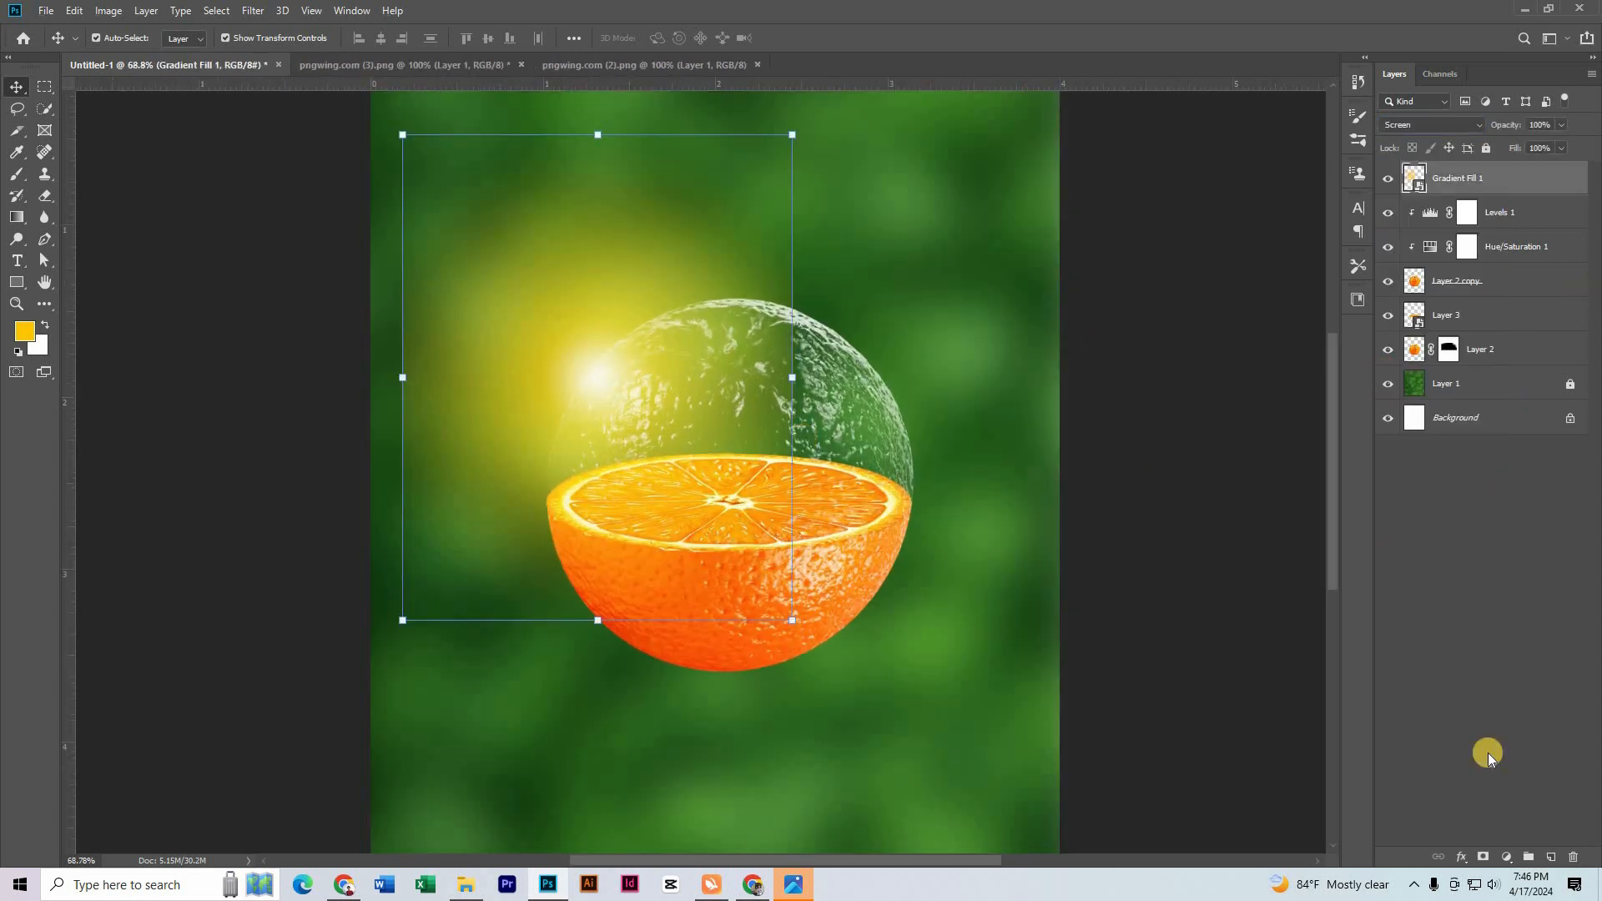
left_click(1483, 857)
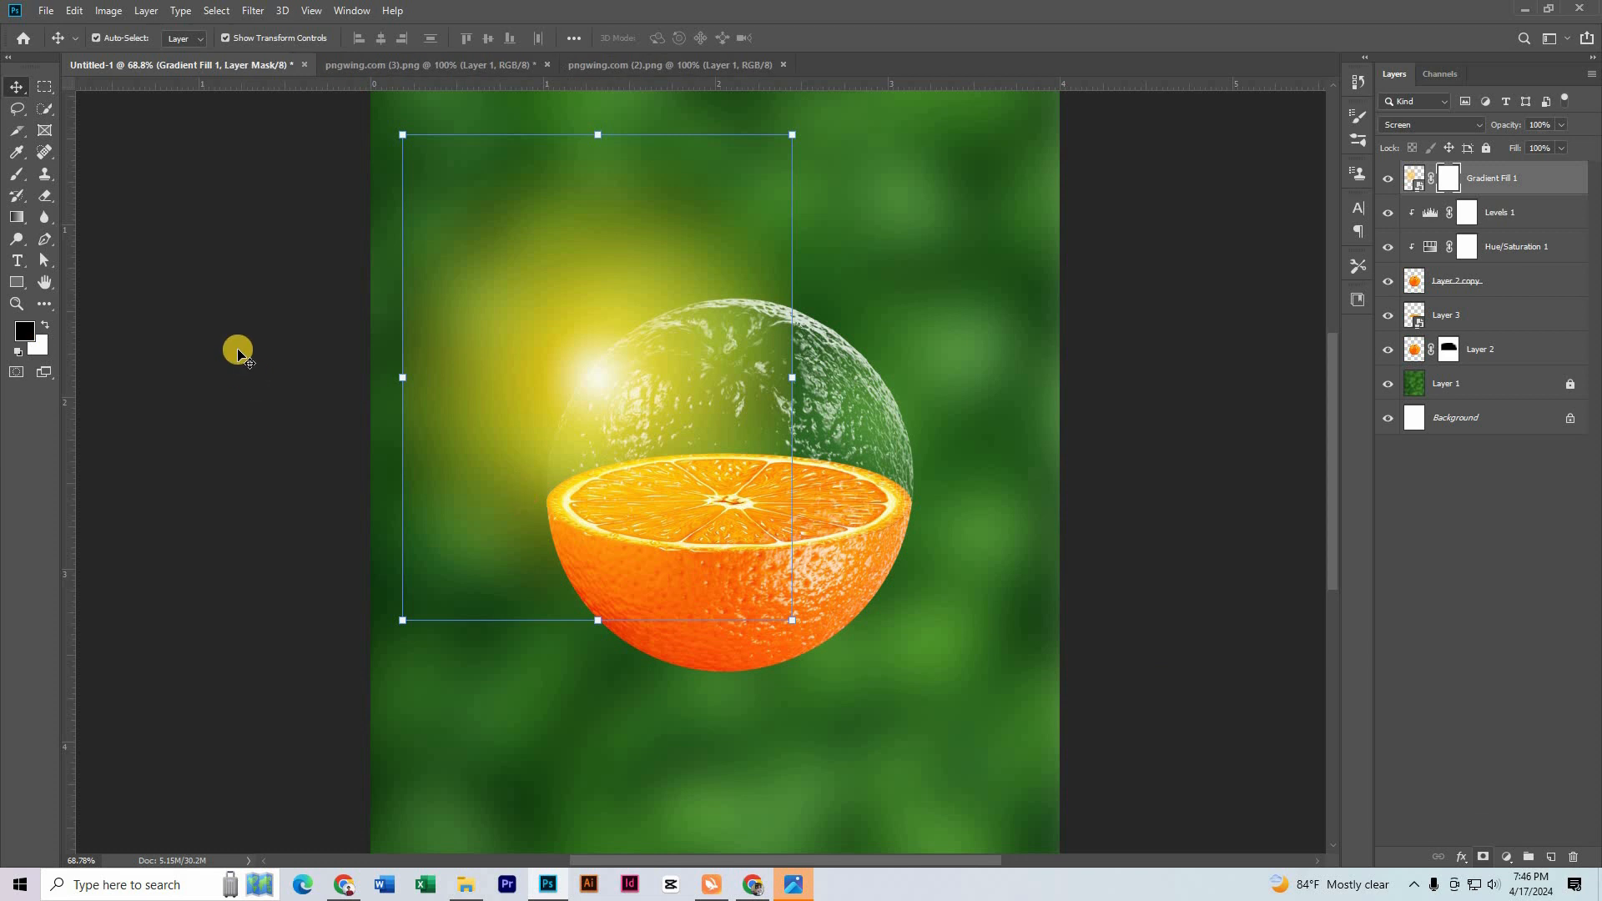
Fade the glow's outer edges by painting black around it on the mask with a soft brush, and reduce the brush flow to 52%.
left_click(21, 175)
left_click_drag(375, 364, 368, 548)
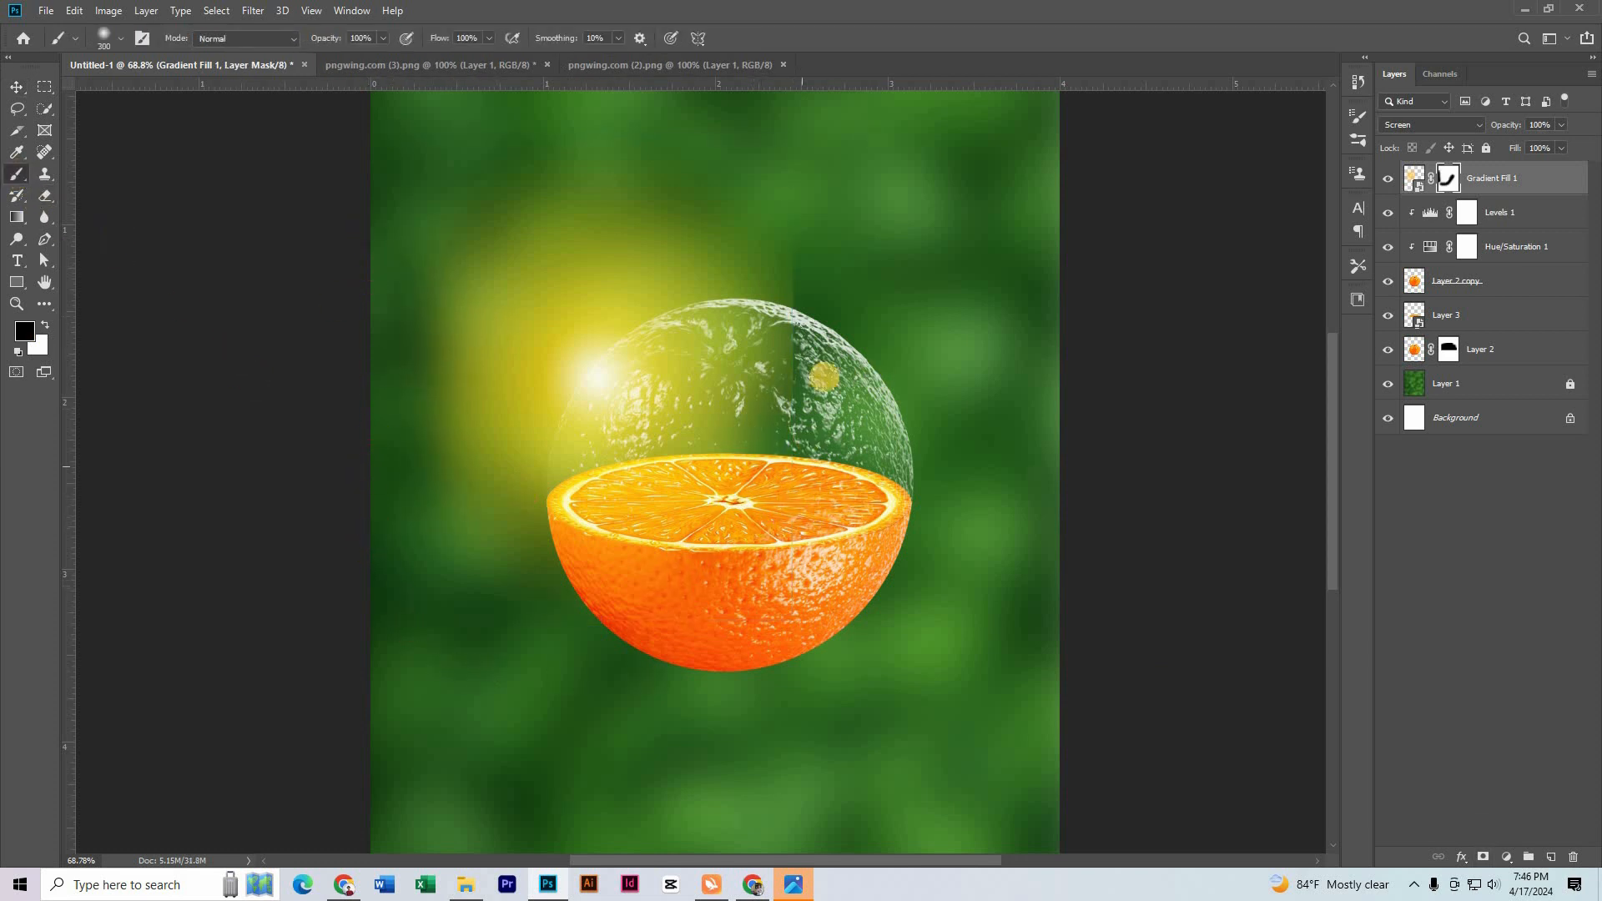
left_click_drag(891, 448, 669, 682)
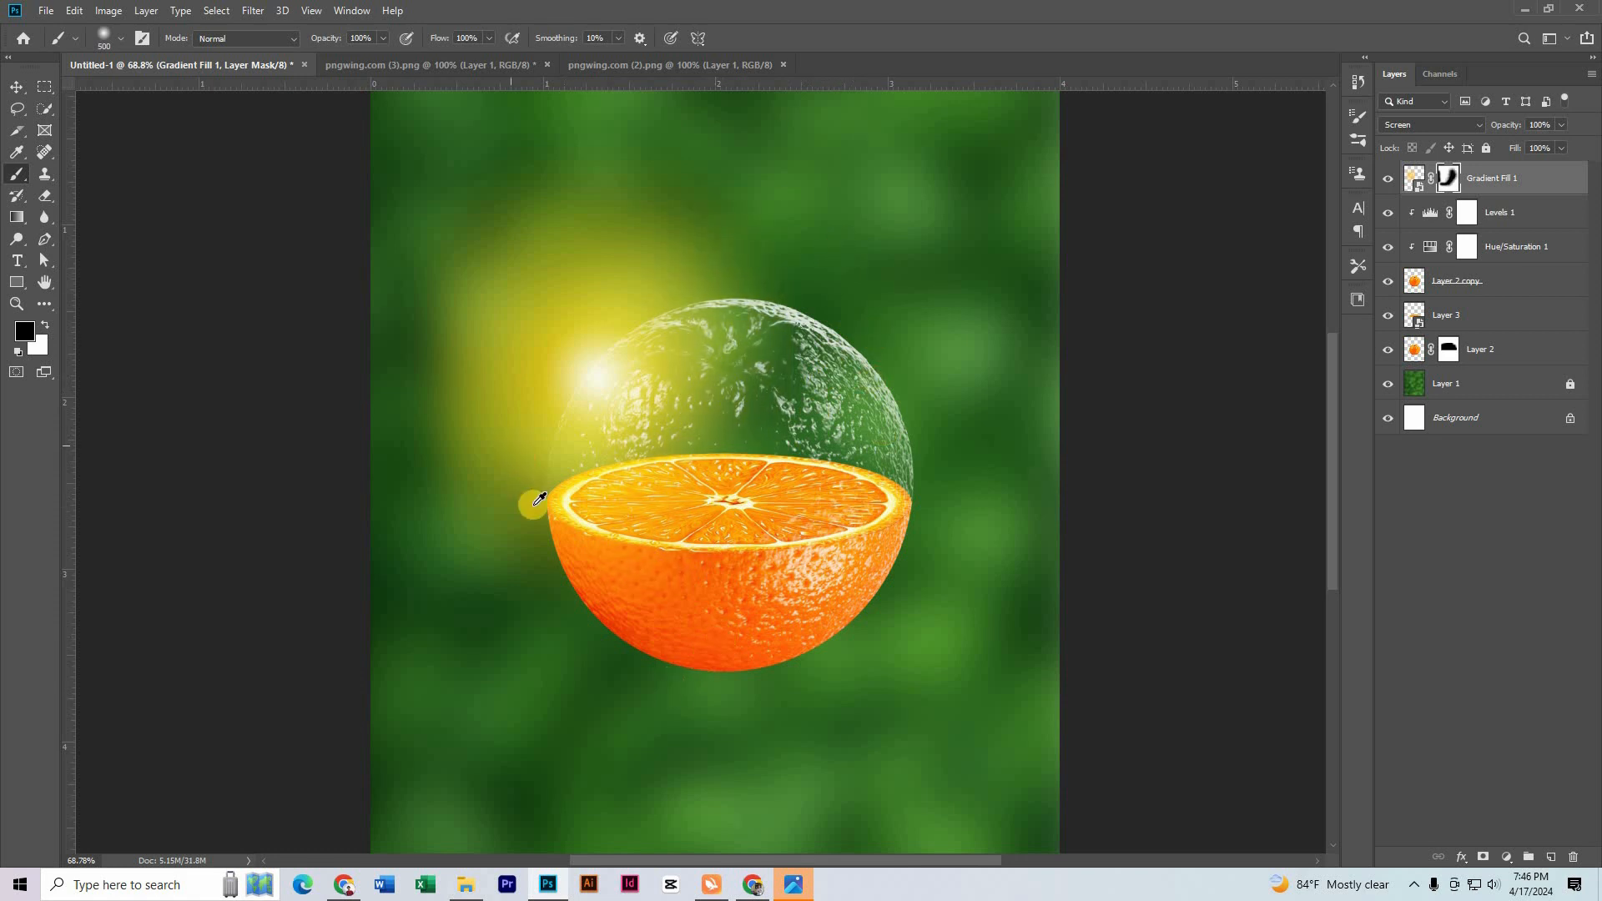
scroll(453, 396, "down", 4)
left_click_drag(611, 235, 937, 218)
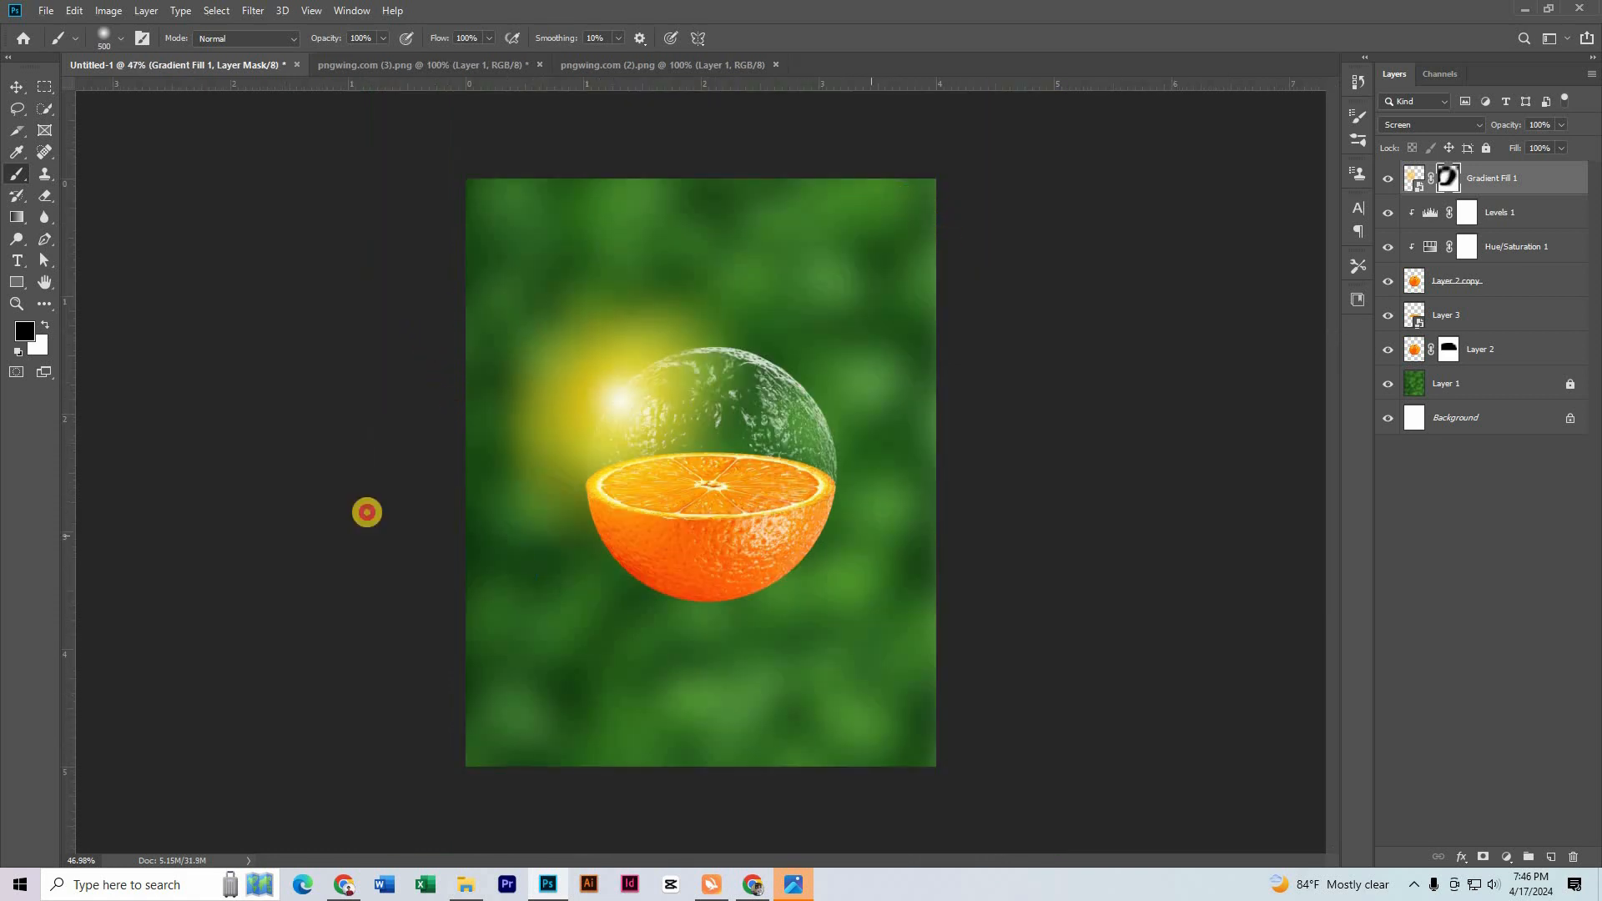
mouse_move(463, 485)
left_mouse_down()
mouse_move(497, 318)
mouse_move(476, 258)
left_mouse_up()
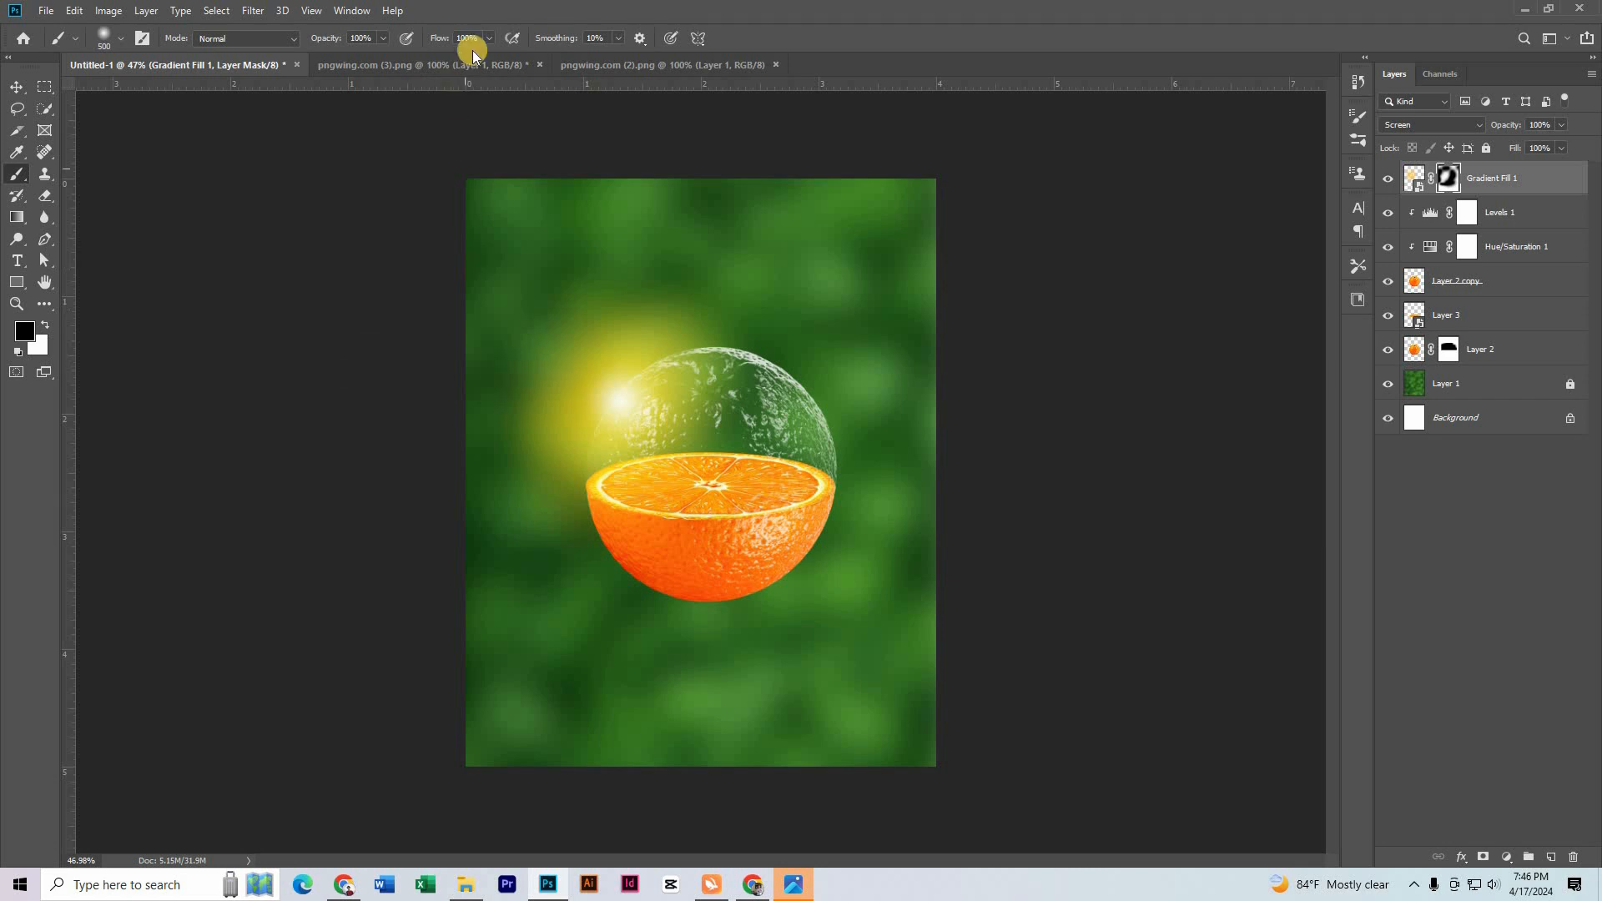
left_click_drag(488, 50, 454, 52)
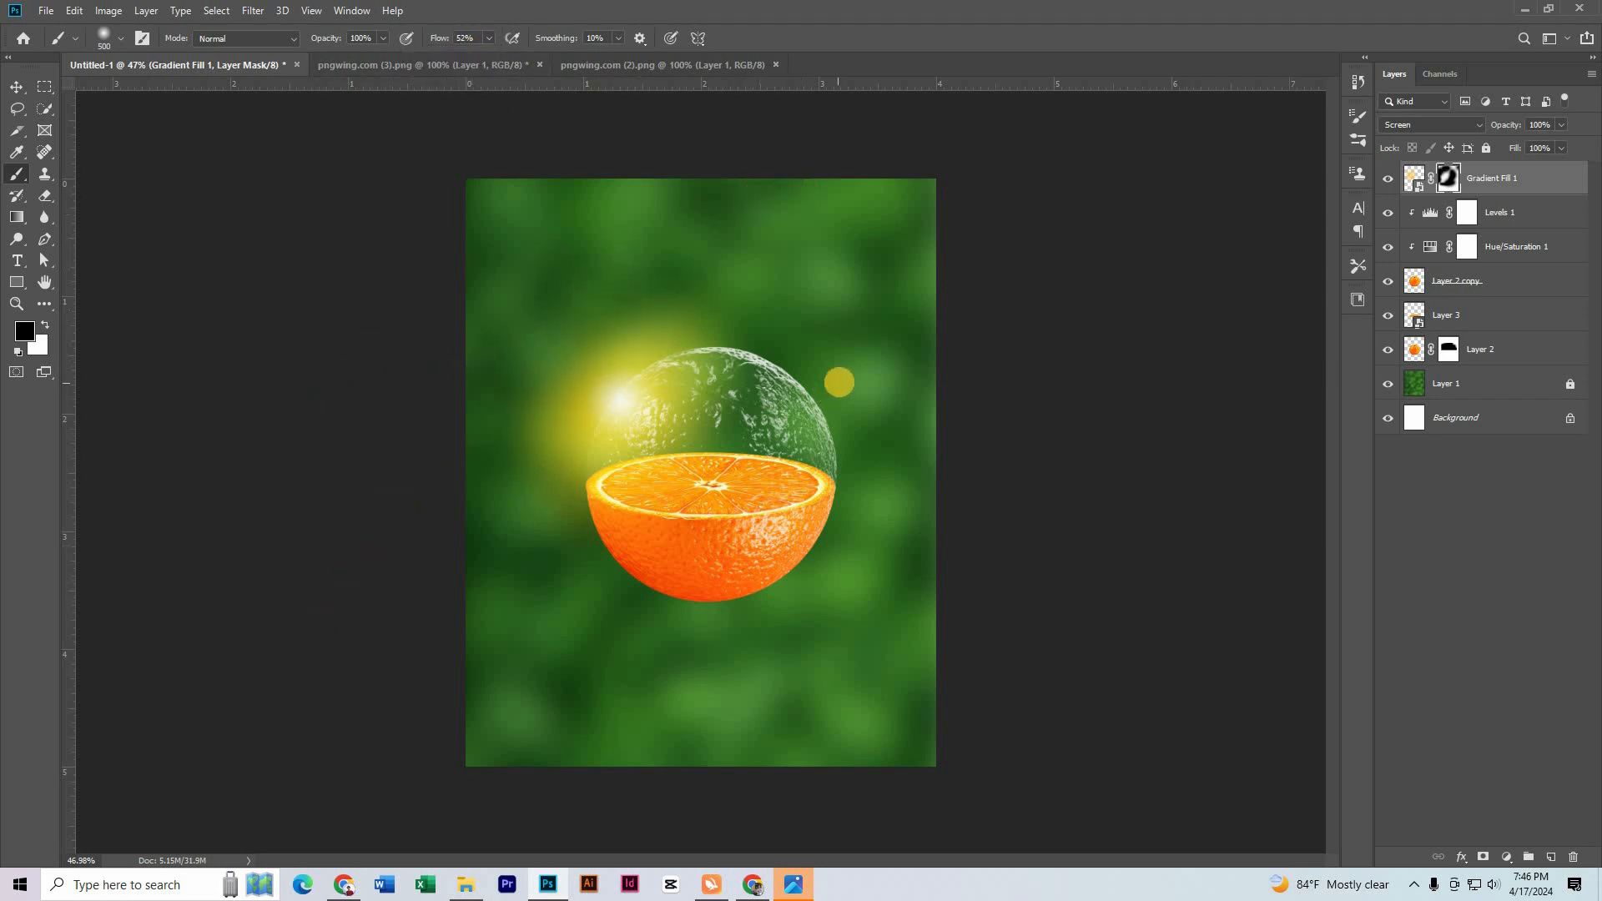
Duplicate the masked glow into the canvas's upper-left corner and scale the copy to 234.73%.
key("v")
left_click_drag(603, 399, 460, 194)
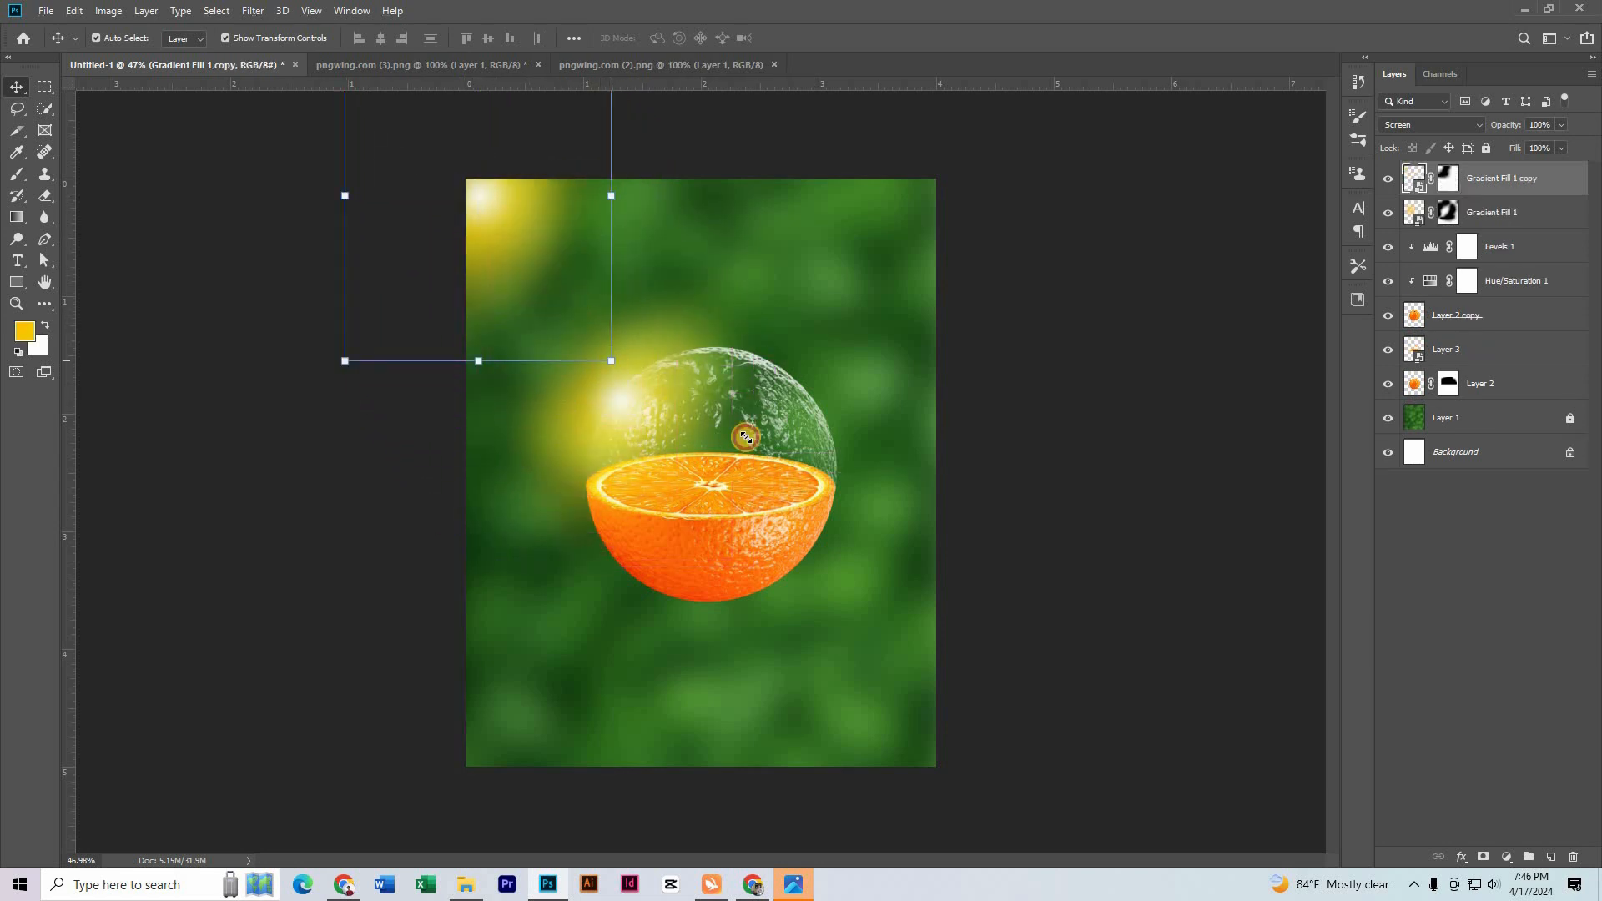
left_click_drag(744, 437, 867, 584)
left_click_drag(598, 322, 511, 225)
left_click(800, 37)
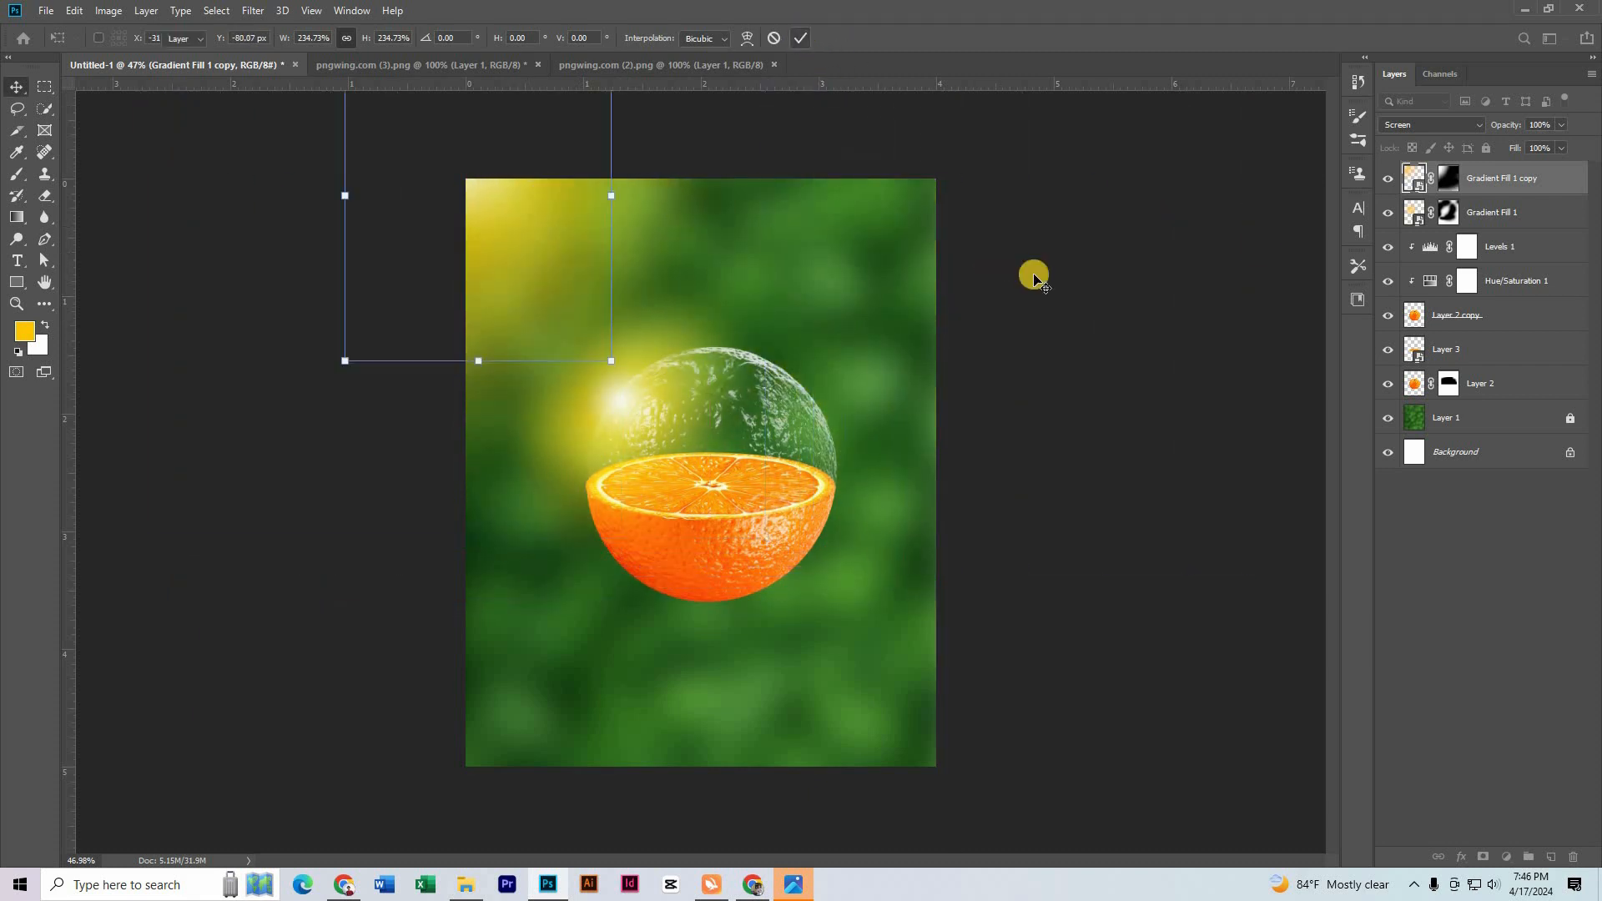
Lower the opacity of the Gradient Fill 1 copy layer to 52% and deselect it.
left_click_drag(1560, 132, 1527, 148)
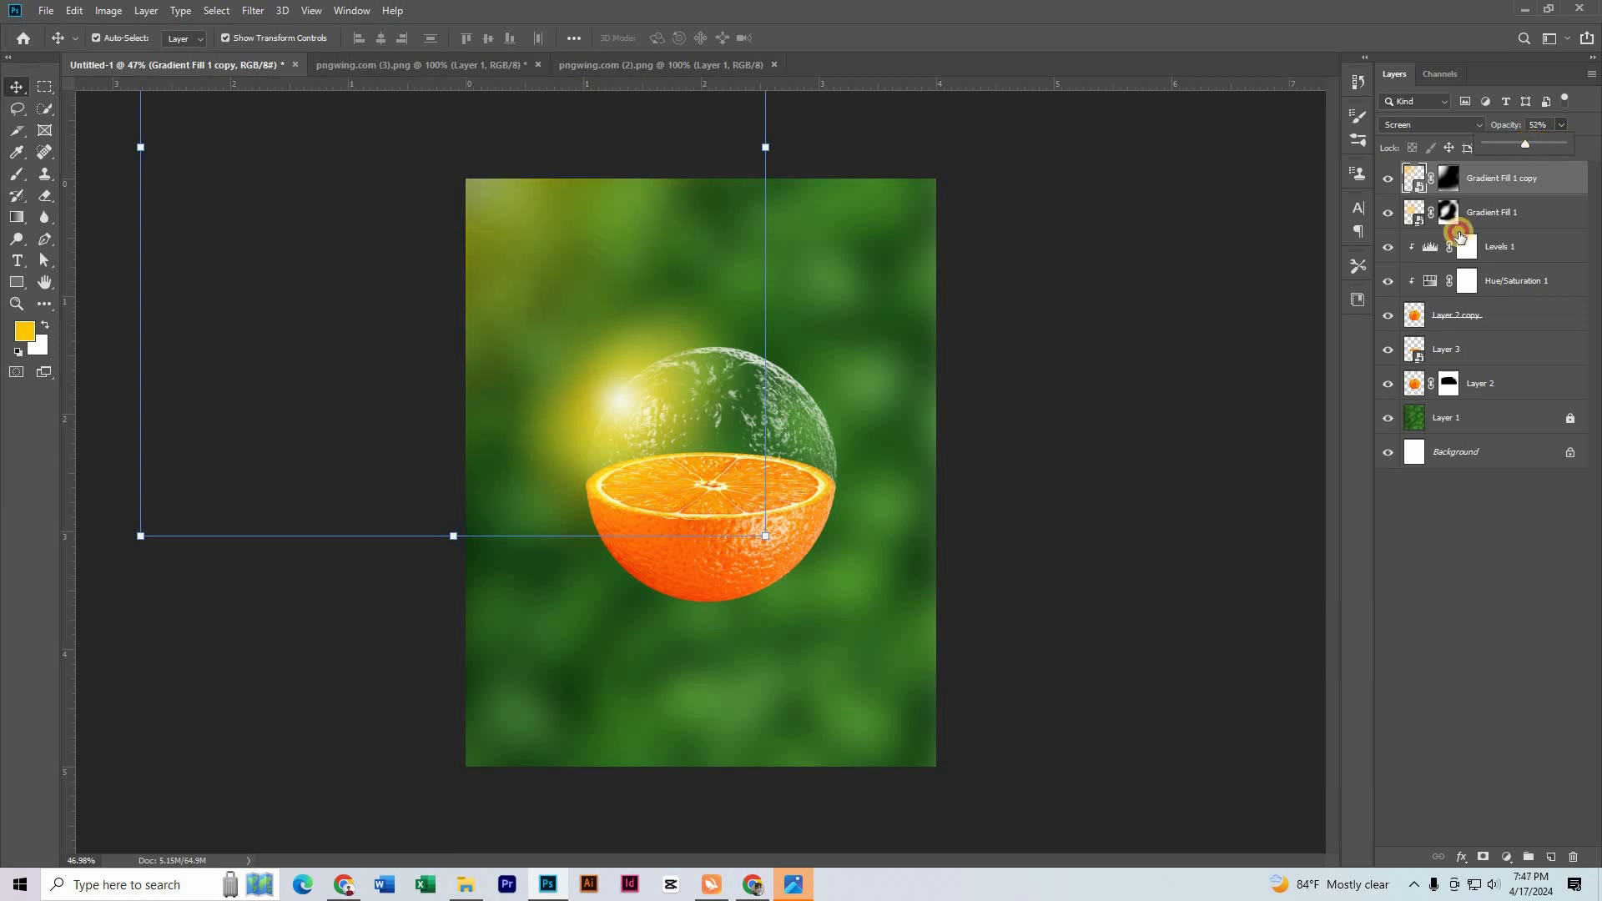
left_click(937, 479)
scroll(751, 582, "down", 3)
scroll(714, 588, "up", 2)
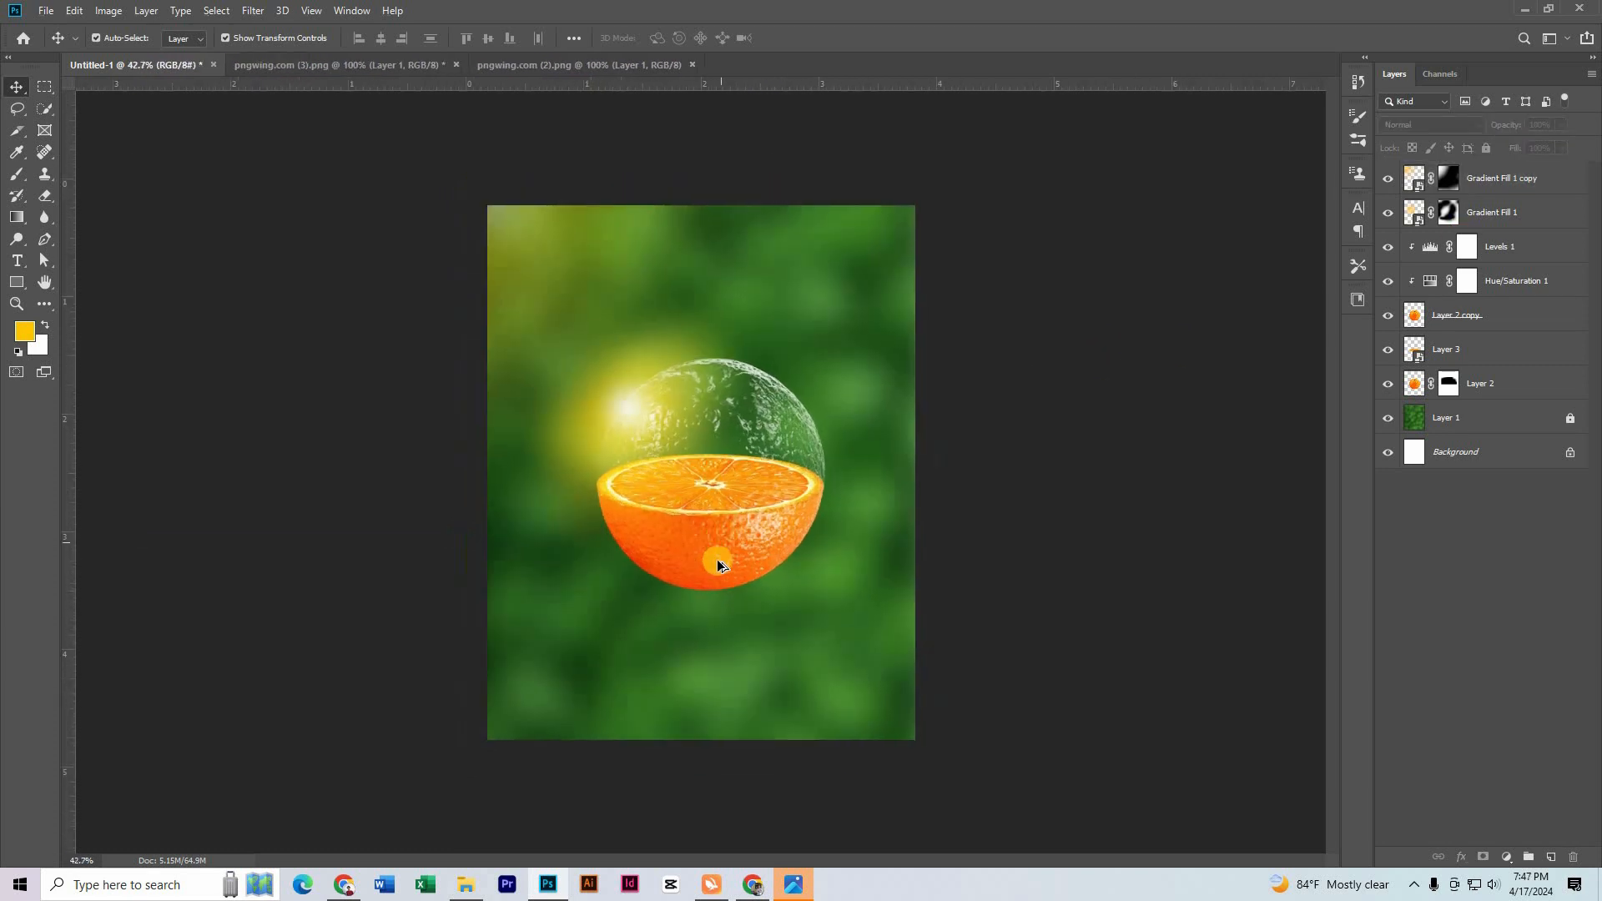
scroll(717, 581, "up", 2)
scroll(1305, 567, "down", 1)
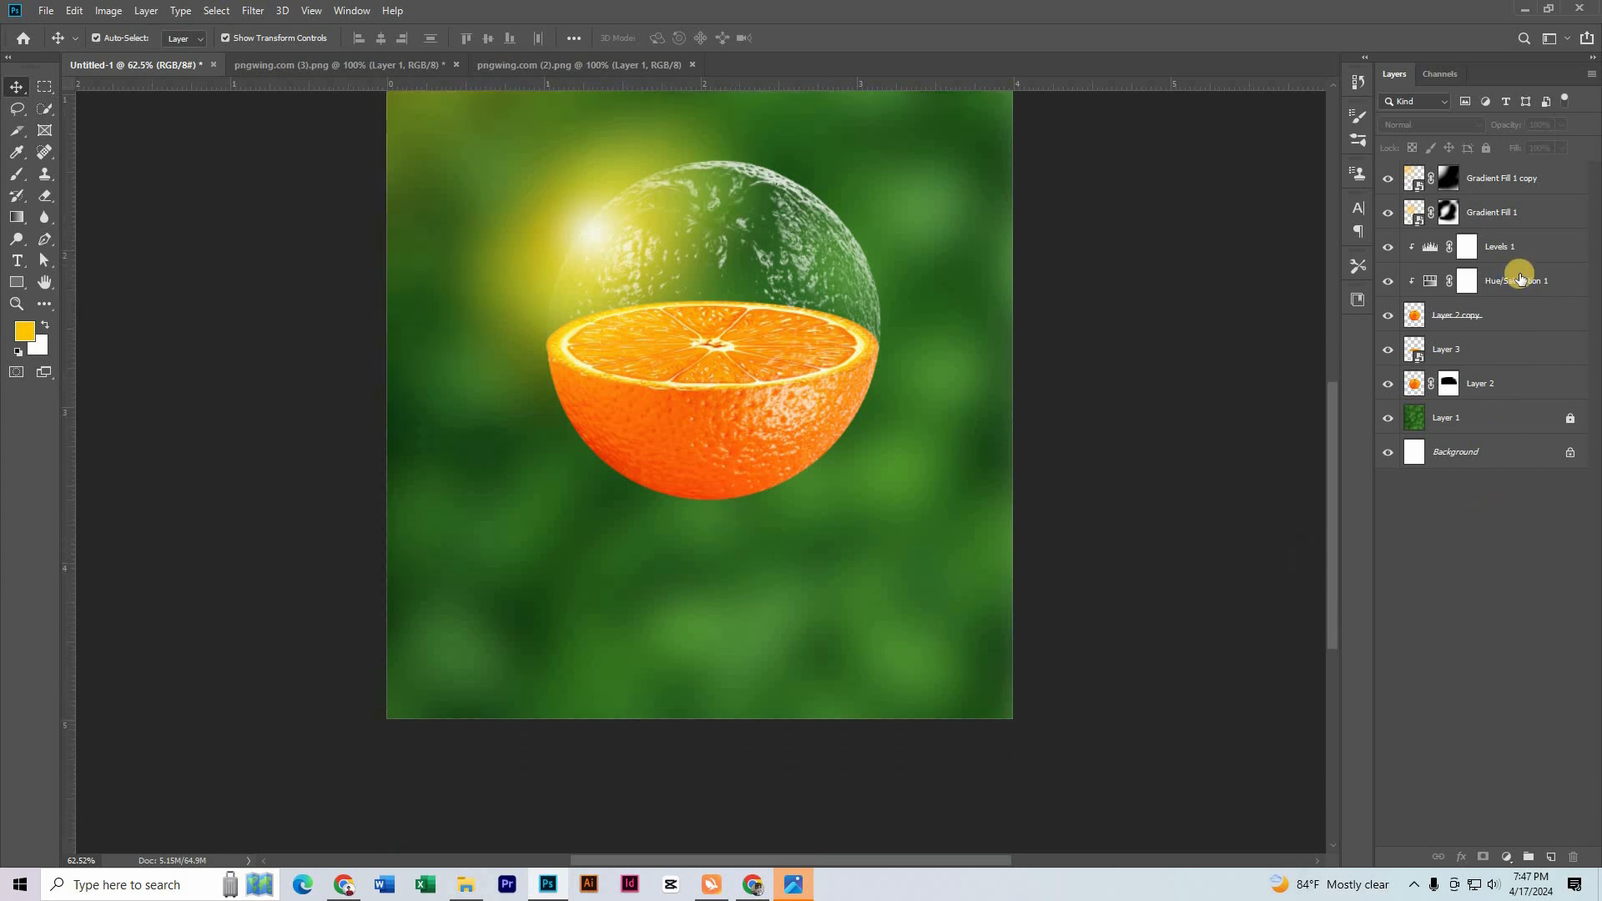
Add a new empty layer above Gradient Fill 1 copy and activate the Gradient tool.
left_click(1526, 178)
left_click(1550, 856)
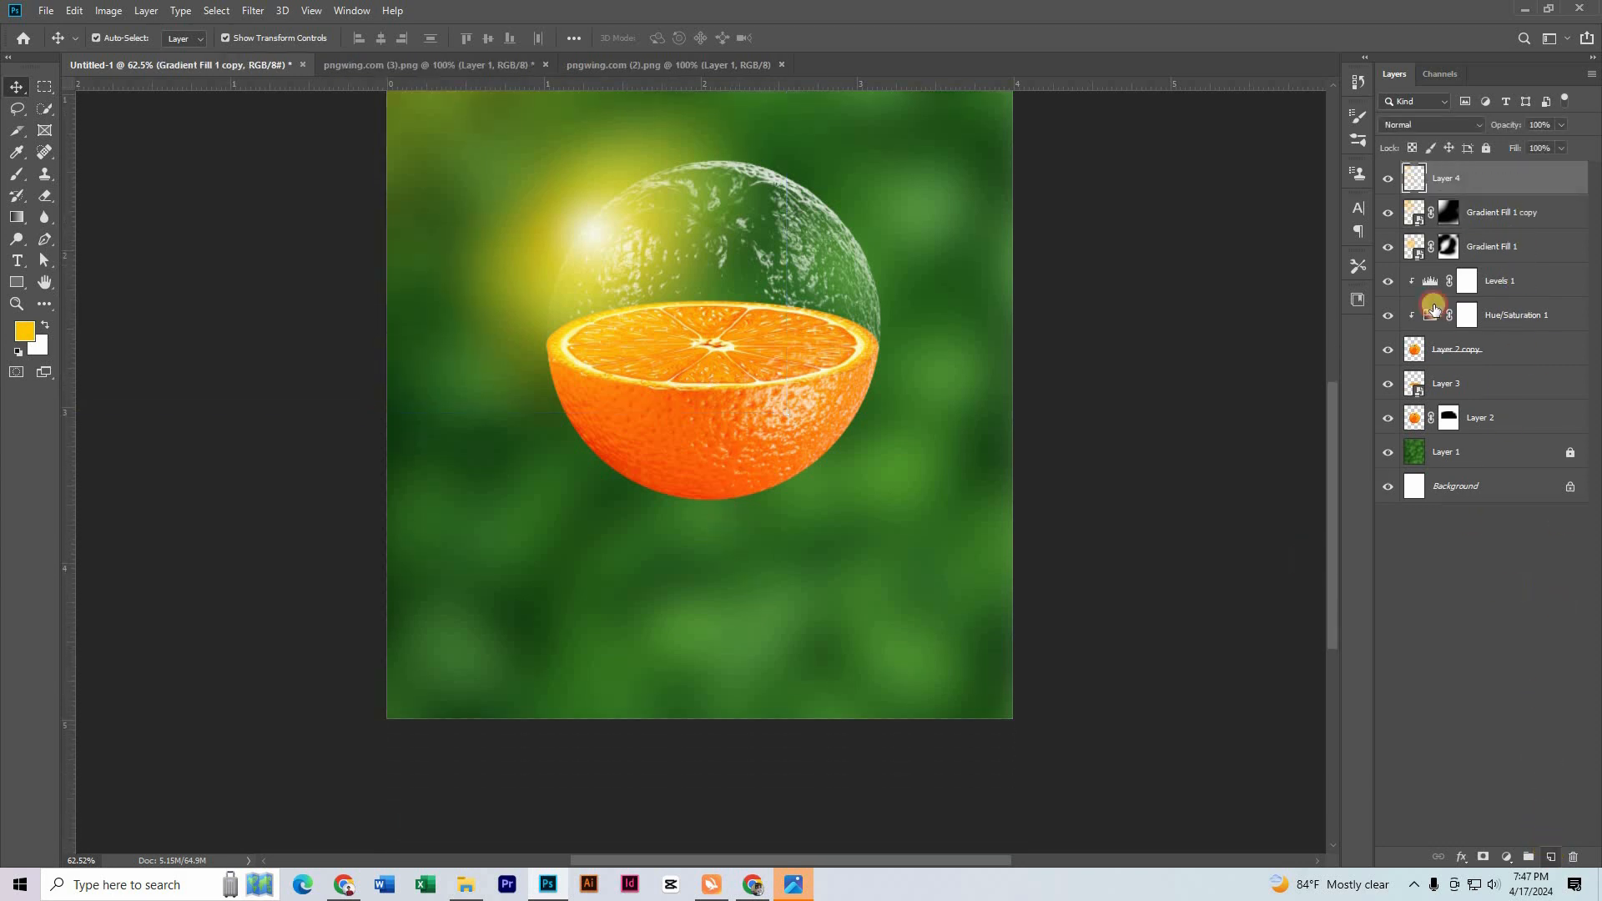
left_click(17, 219)
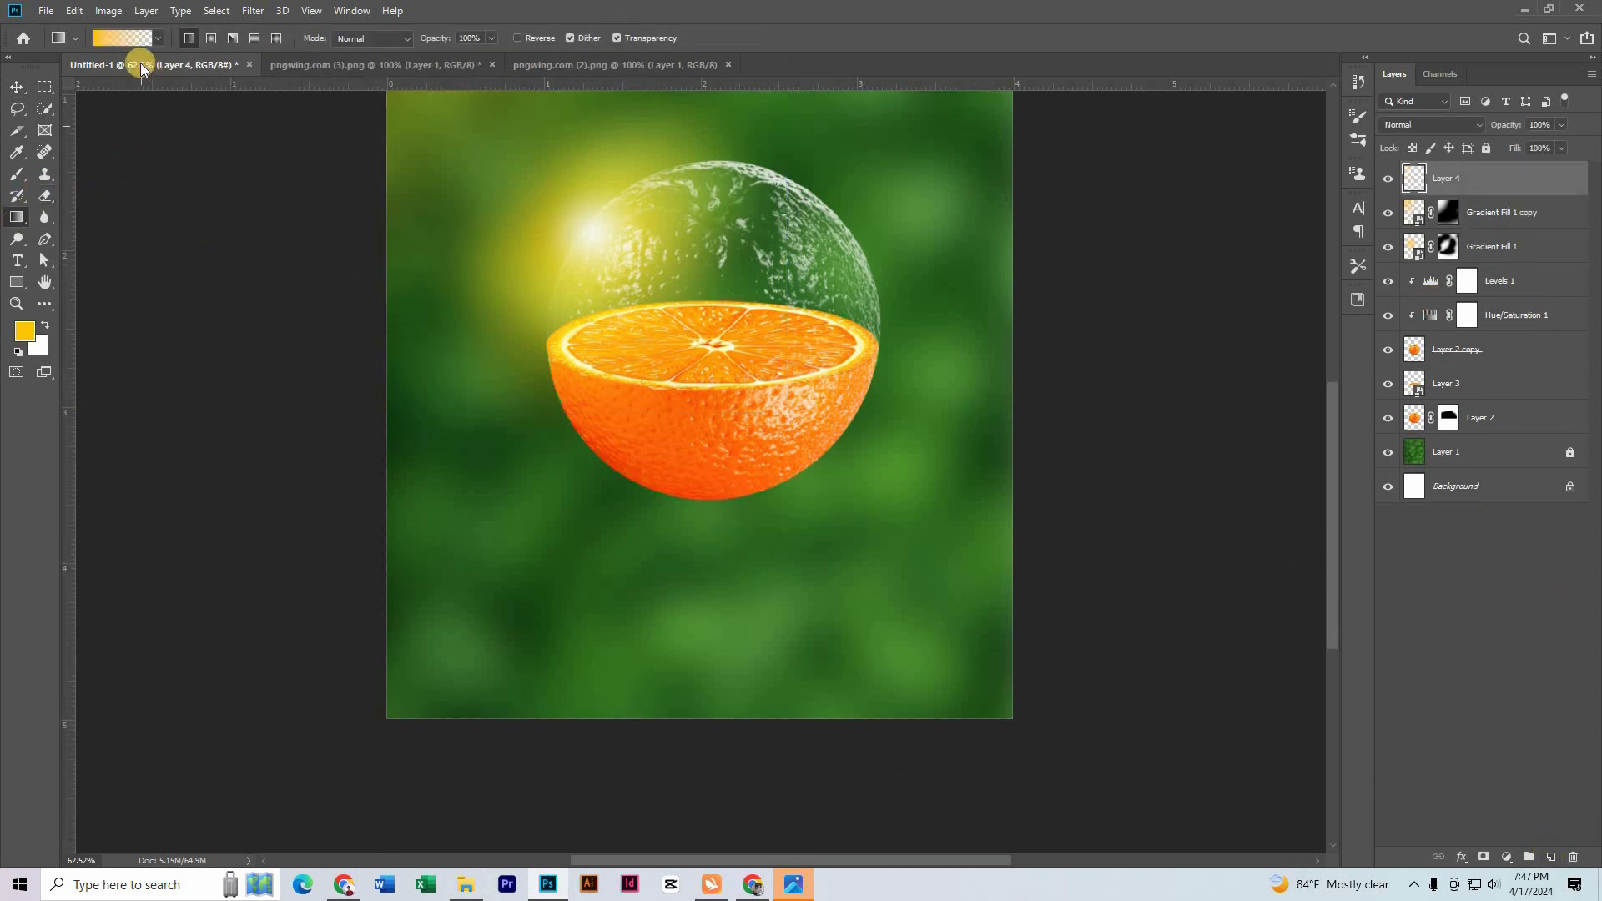
Try a yellow-to-transparent linear gradient rising from below the canvas to the base of the orange, and undo it.
left_click_drag(741, 747, 758, 510)
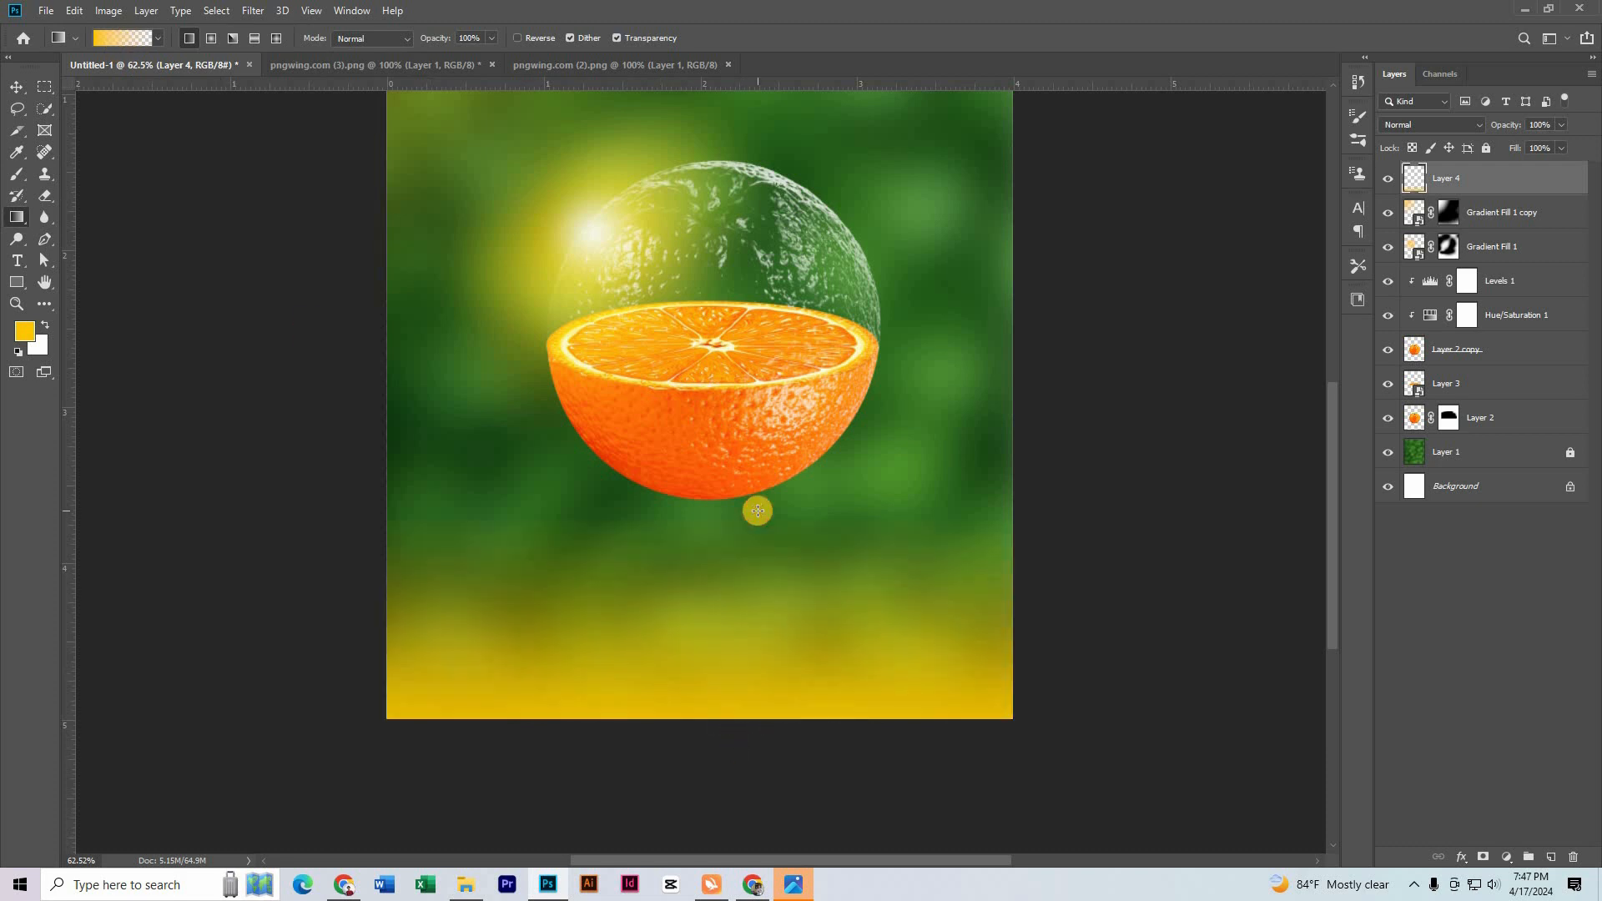
key("ctrl+z")
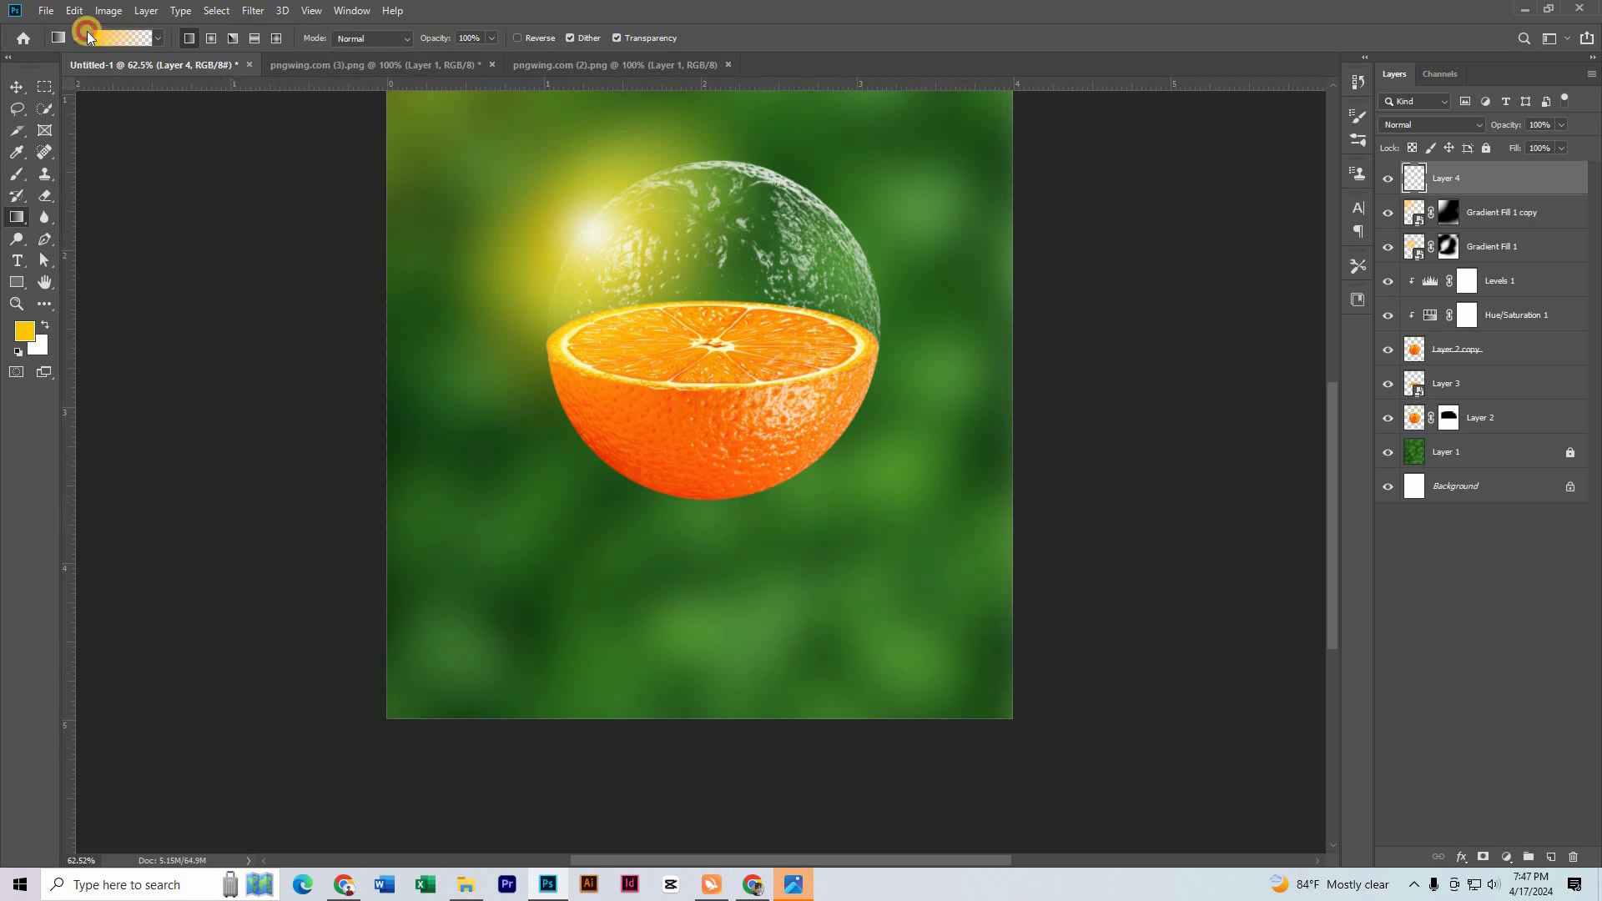
Load the Neutral Density gradient preset for editing and remove its end colour stop.
left_click(88, 38)
left_click_drag(1085, 209, 1100, 250)
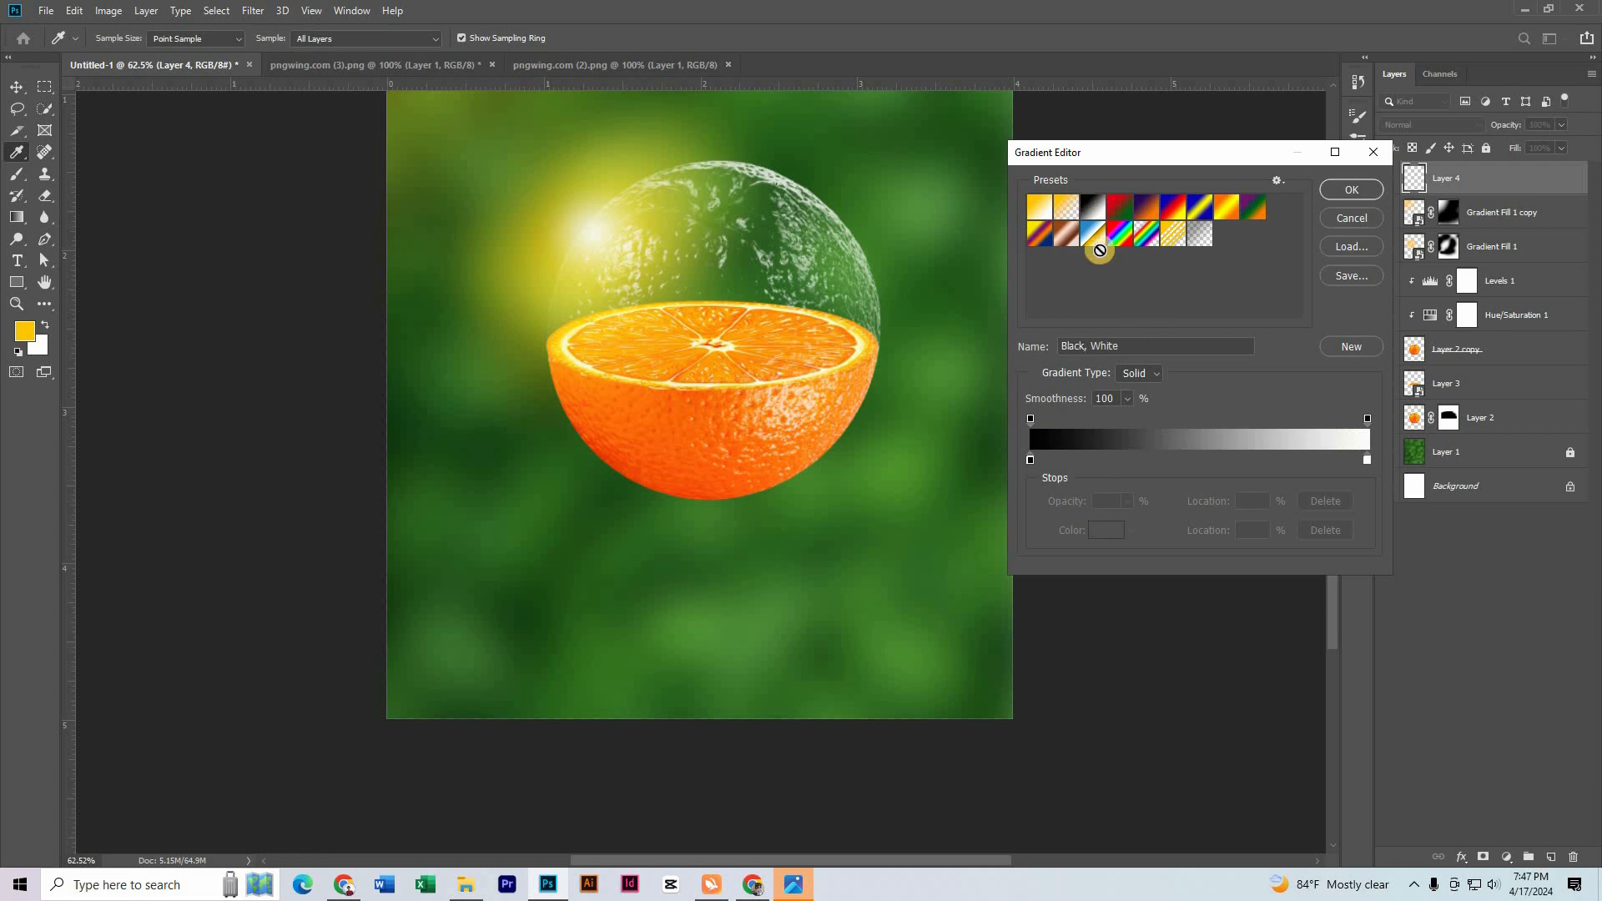
left_click_drag(1200, 248, 1203, 255)
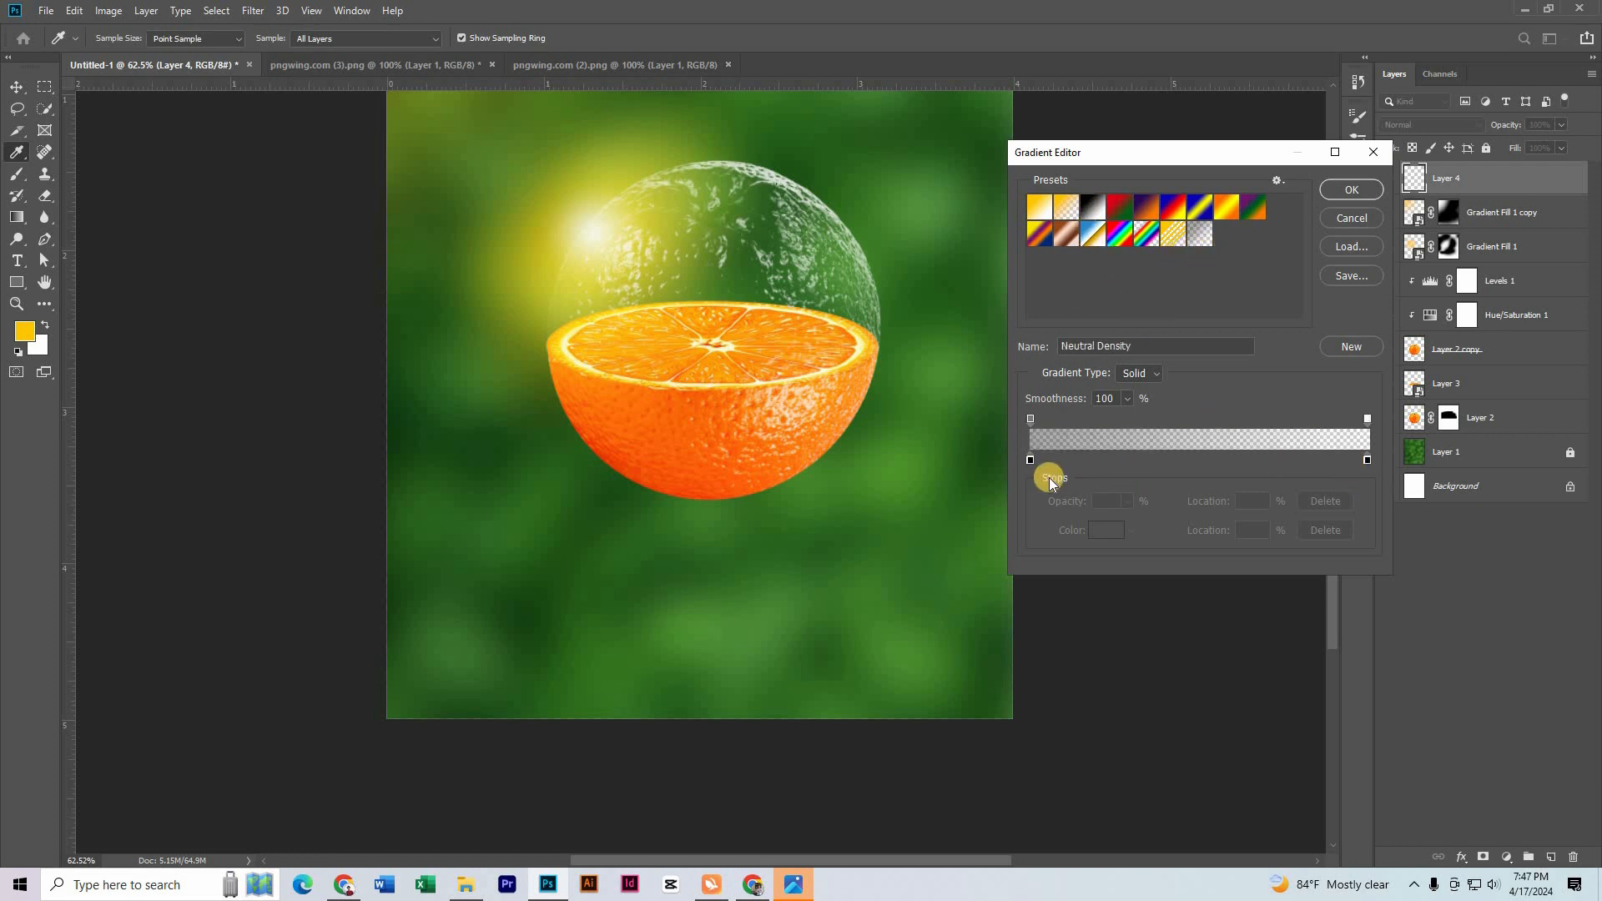
left_click(1030, 461)
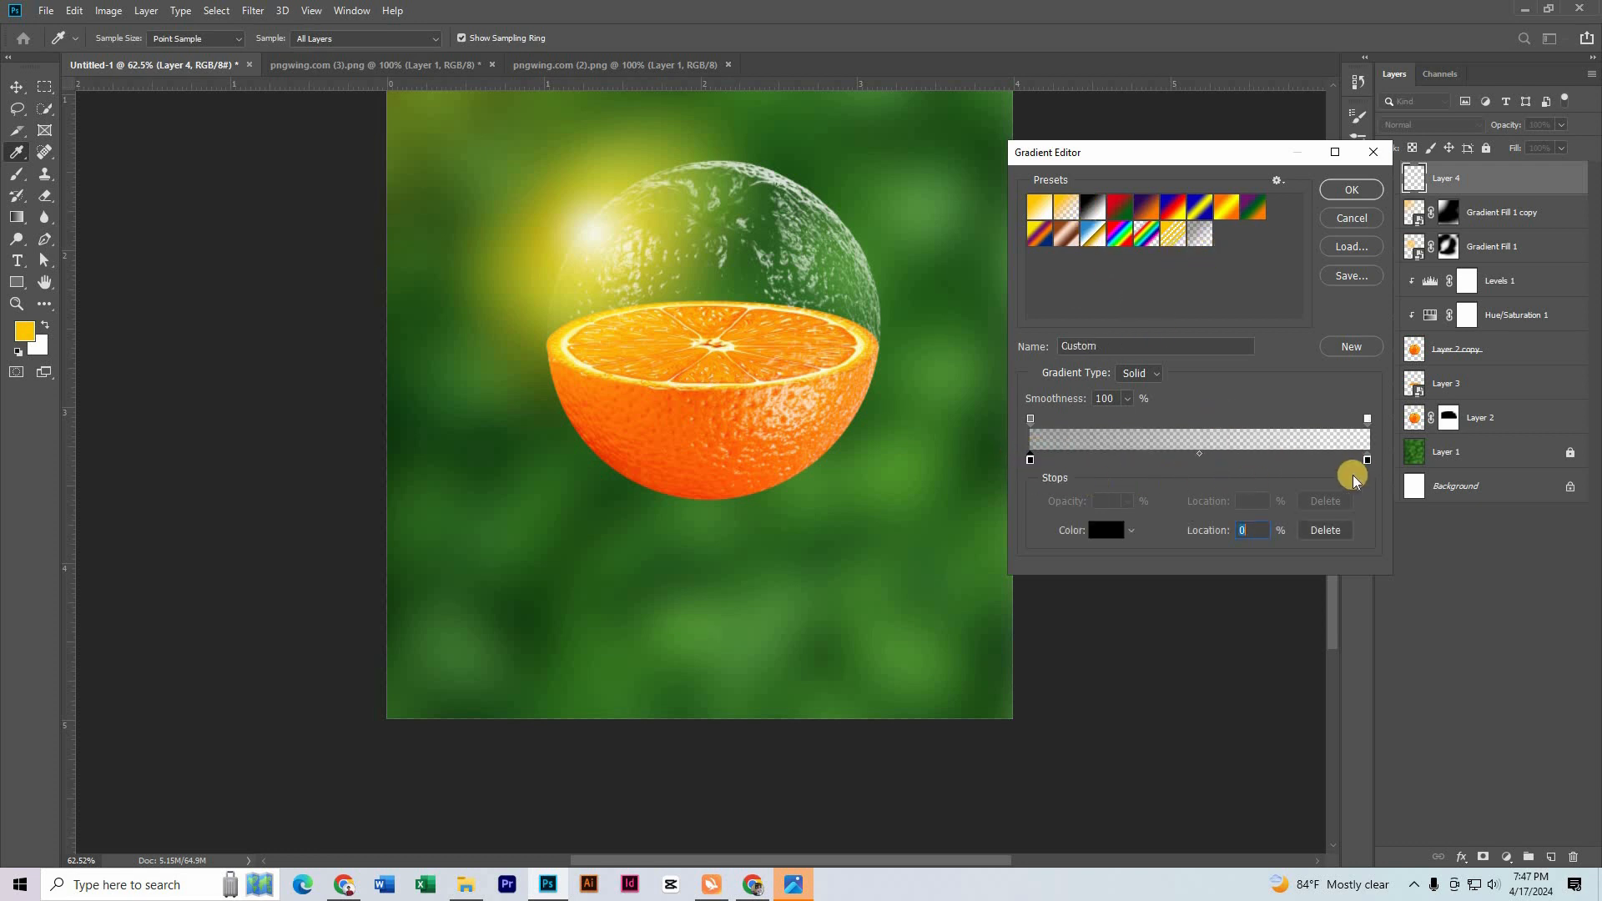
left_click_drag(1369, 473, 1055, 488)
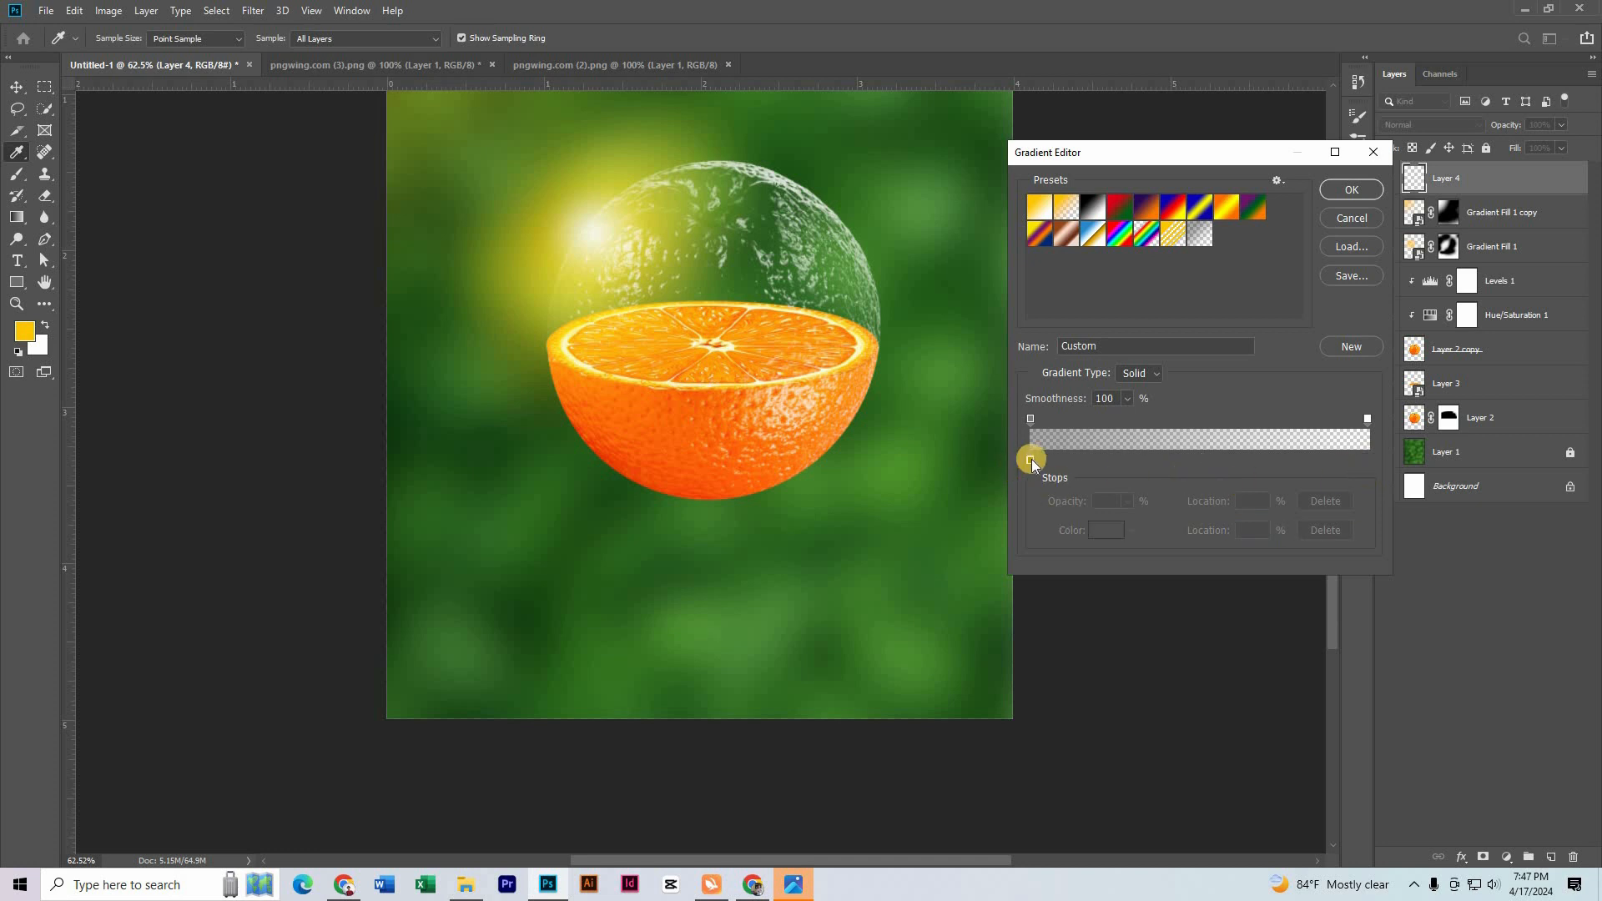
Use near-black 200407 for the gradient's remaining colour stop and accept the gradient.
left_click(1032, 458)
left_click(1101, 530)
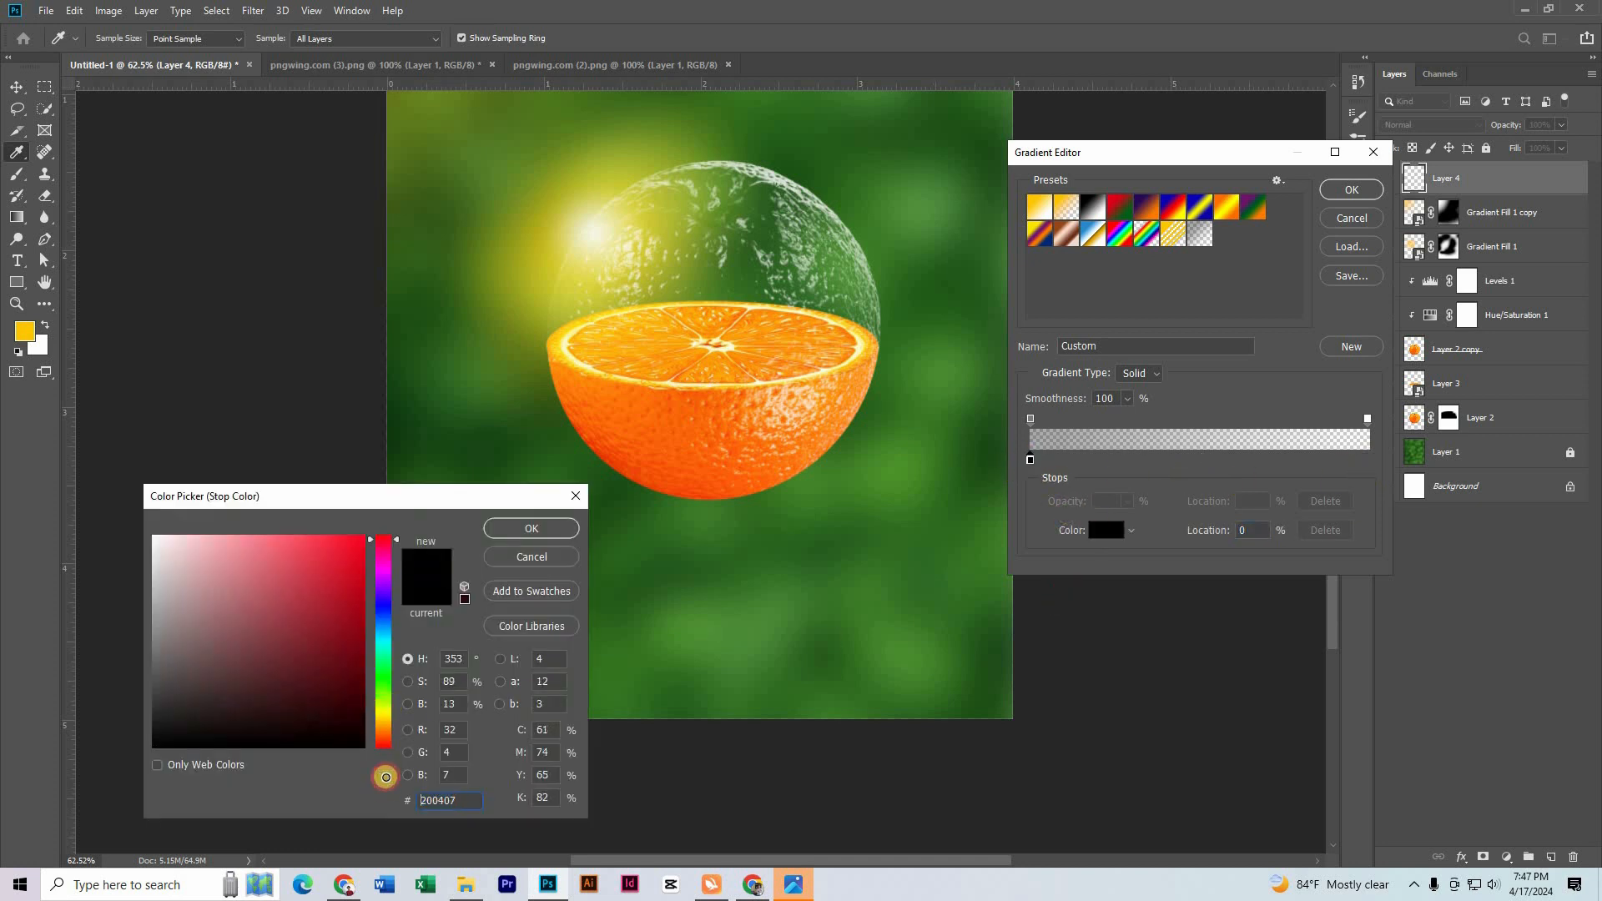
left_click(531, 528)
left_click(1352, 190)
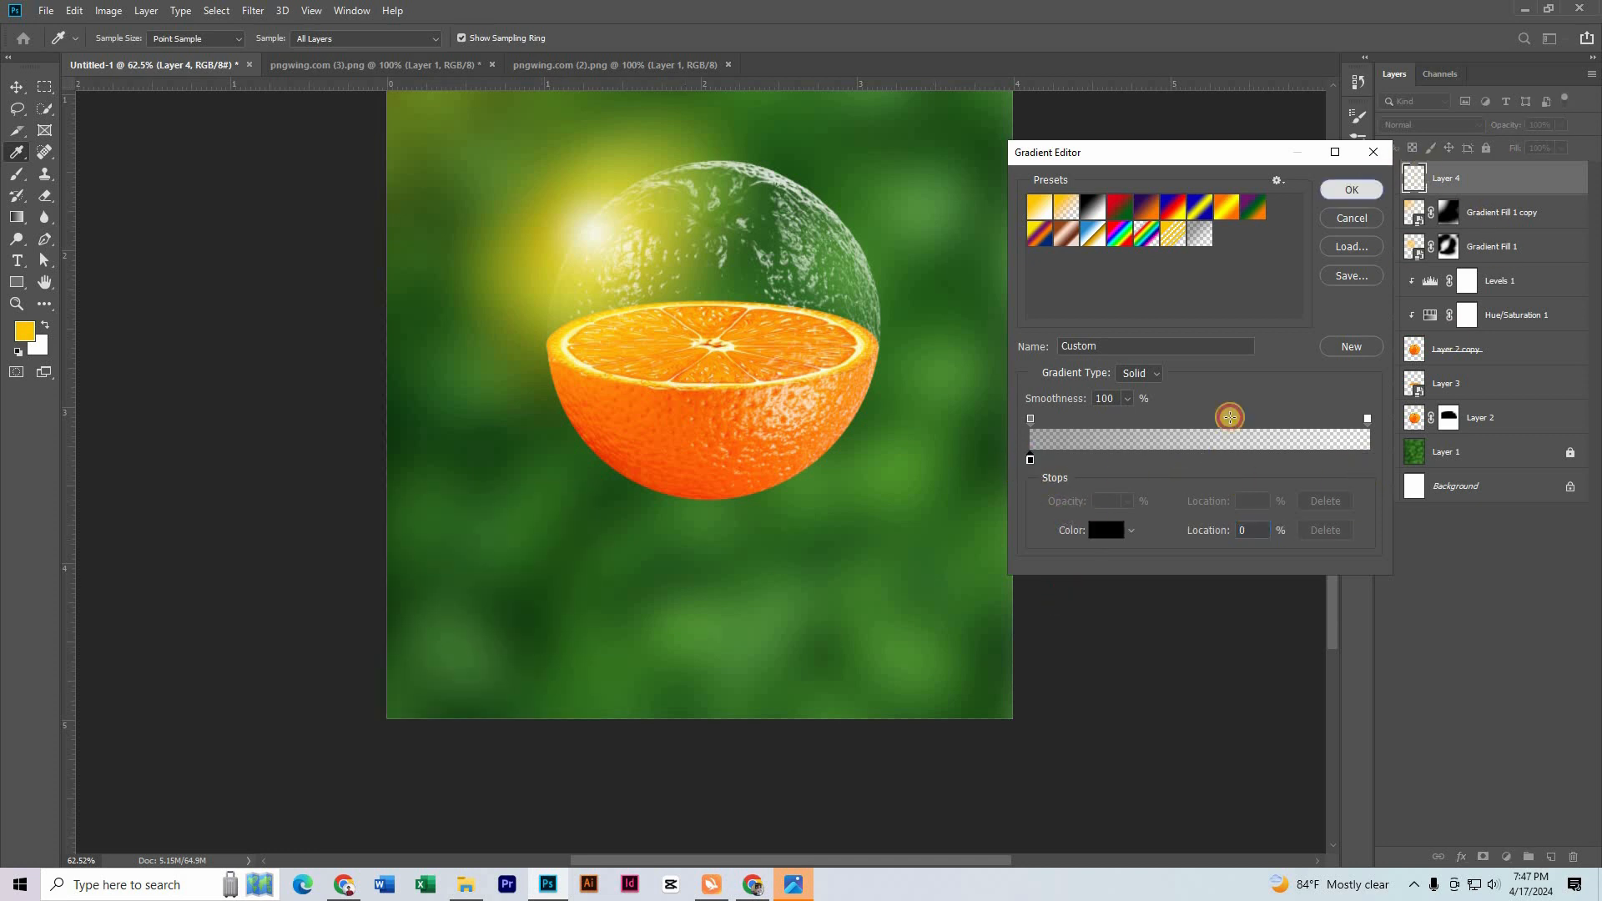
Fill Layer 4 with the dark-to-transparent gradient, running from just below the canvas up to the orange's cut face, and deselect it.
scroll(834, 576, "down", 3)
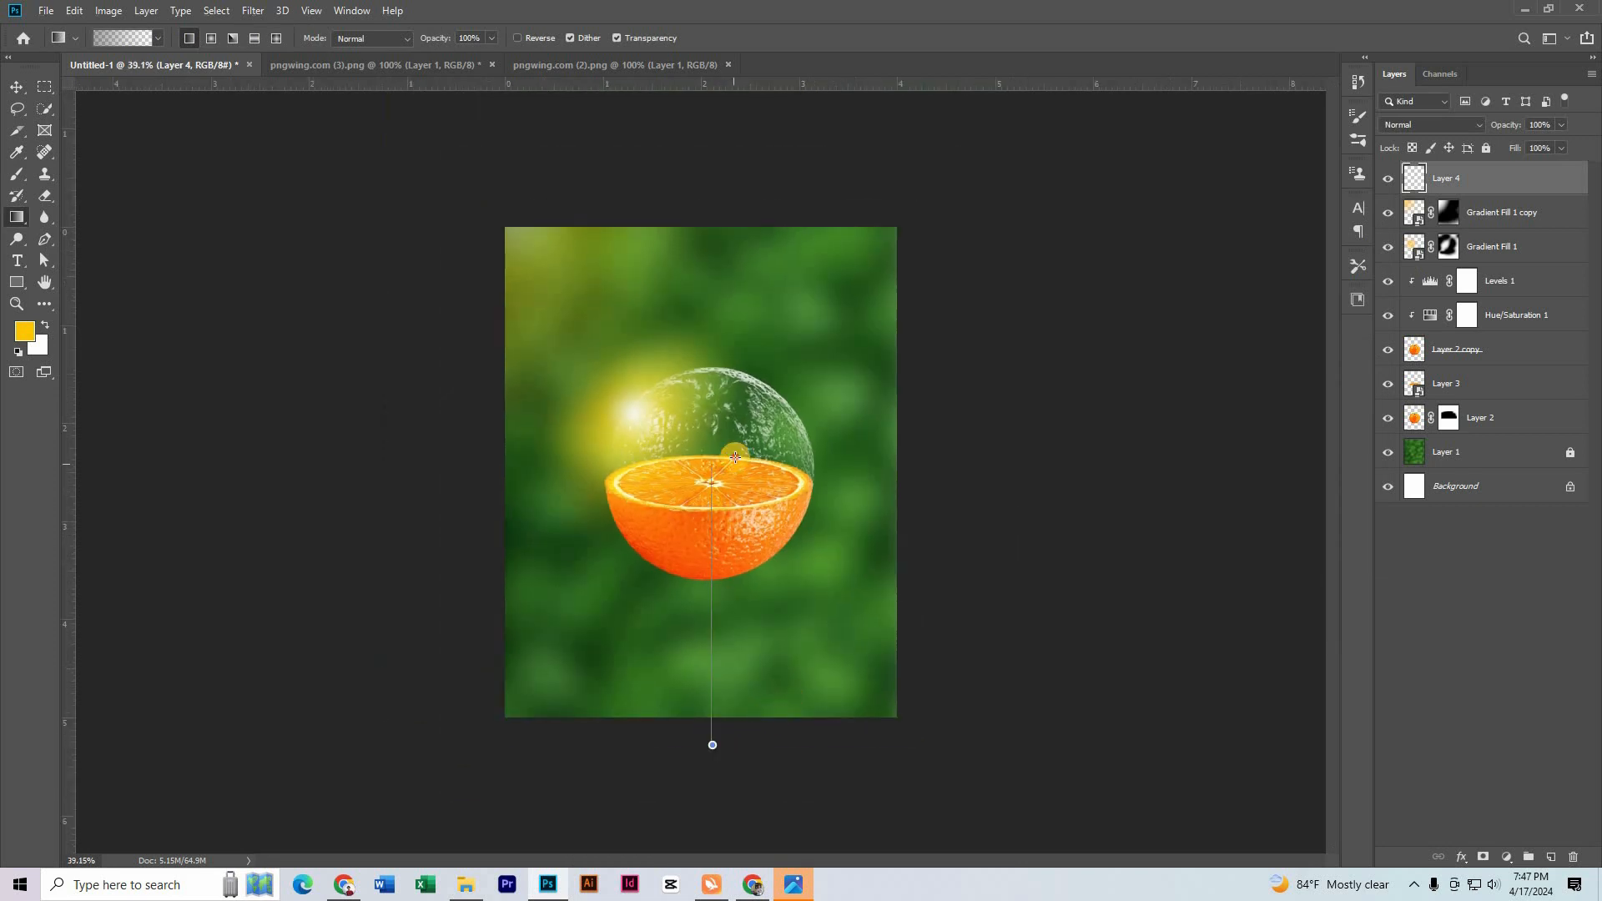
left_click_drag(711, 482, 712, 744)
key("v")
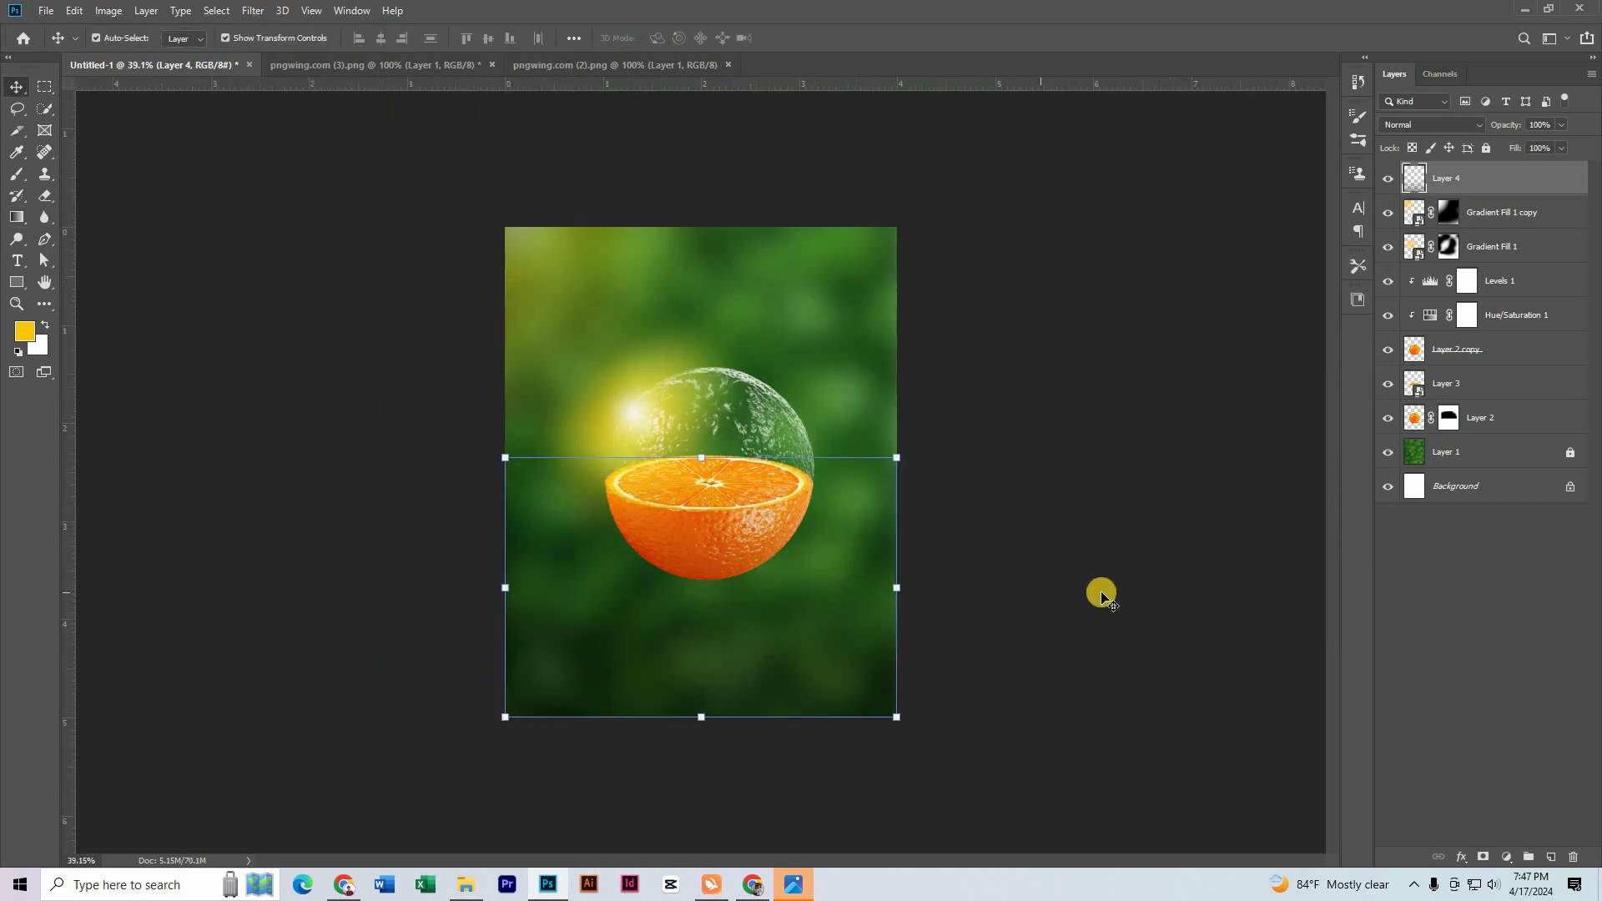
left_click(1103, 594)
scroll(752, 592, "down", 3)
scroll(691, 531, "up", 3)
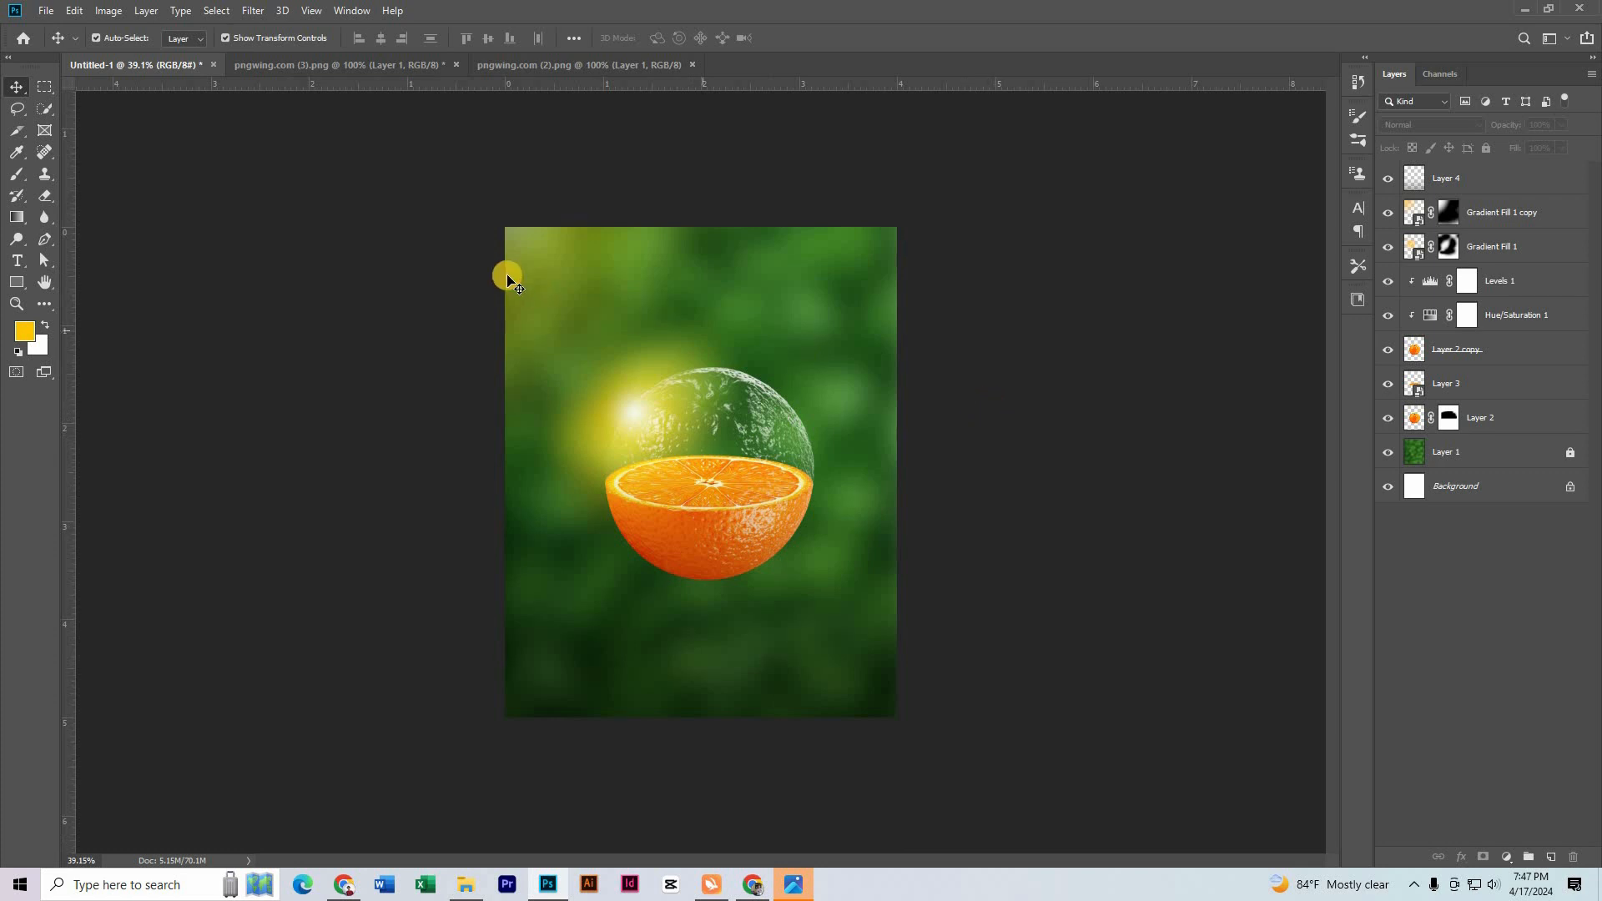
Lock the Gradient Fill 1 copy layer, and move the orange, glow and dark gradient layers slightly down together.
left_click(568, 275)
left_click(1488, 150)
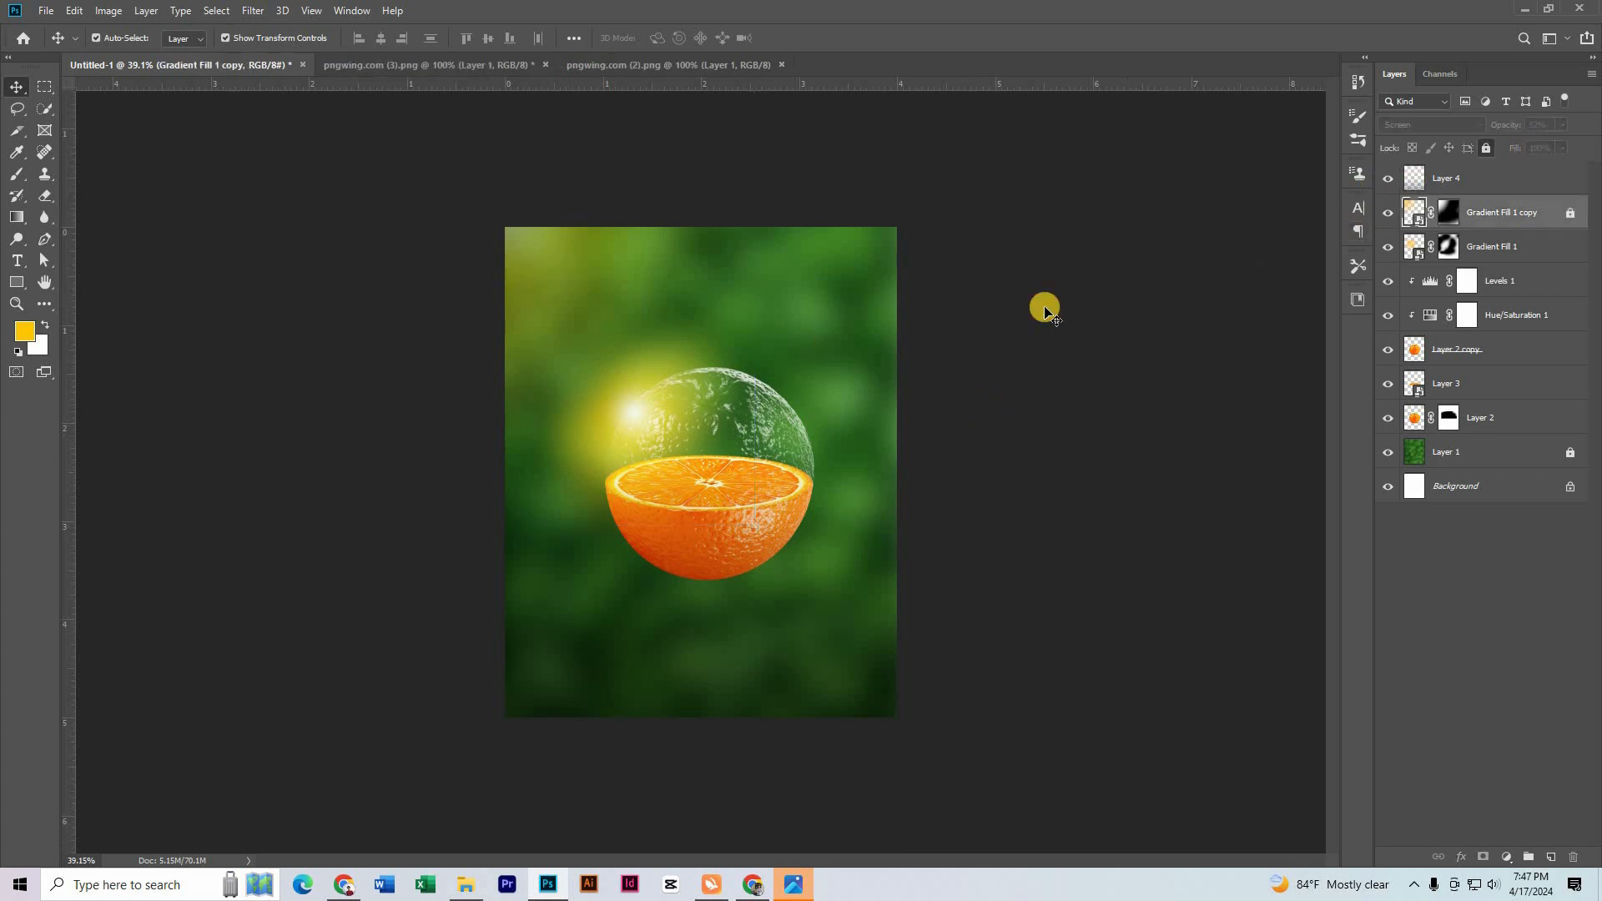
left_click_drag(1077, 254, 632, 517)
scroll(729, 531, "up", 3)
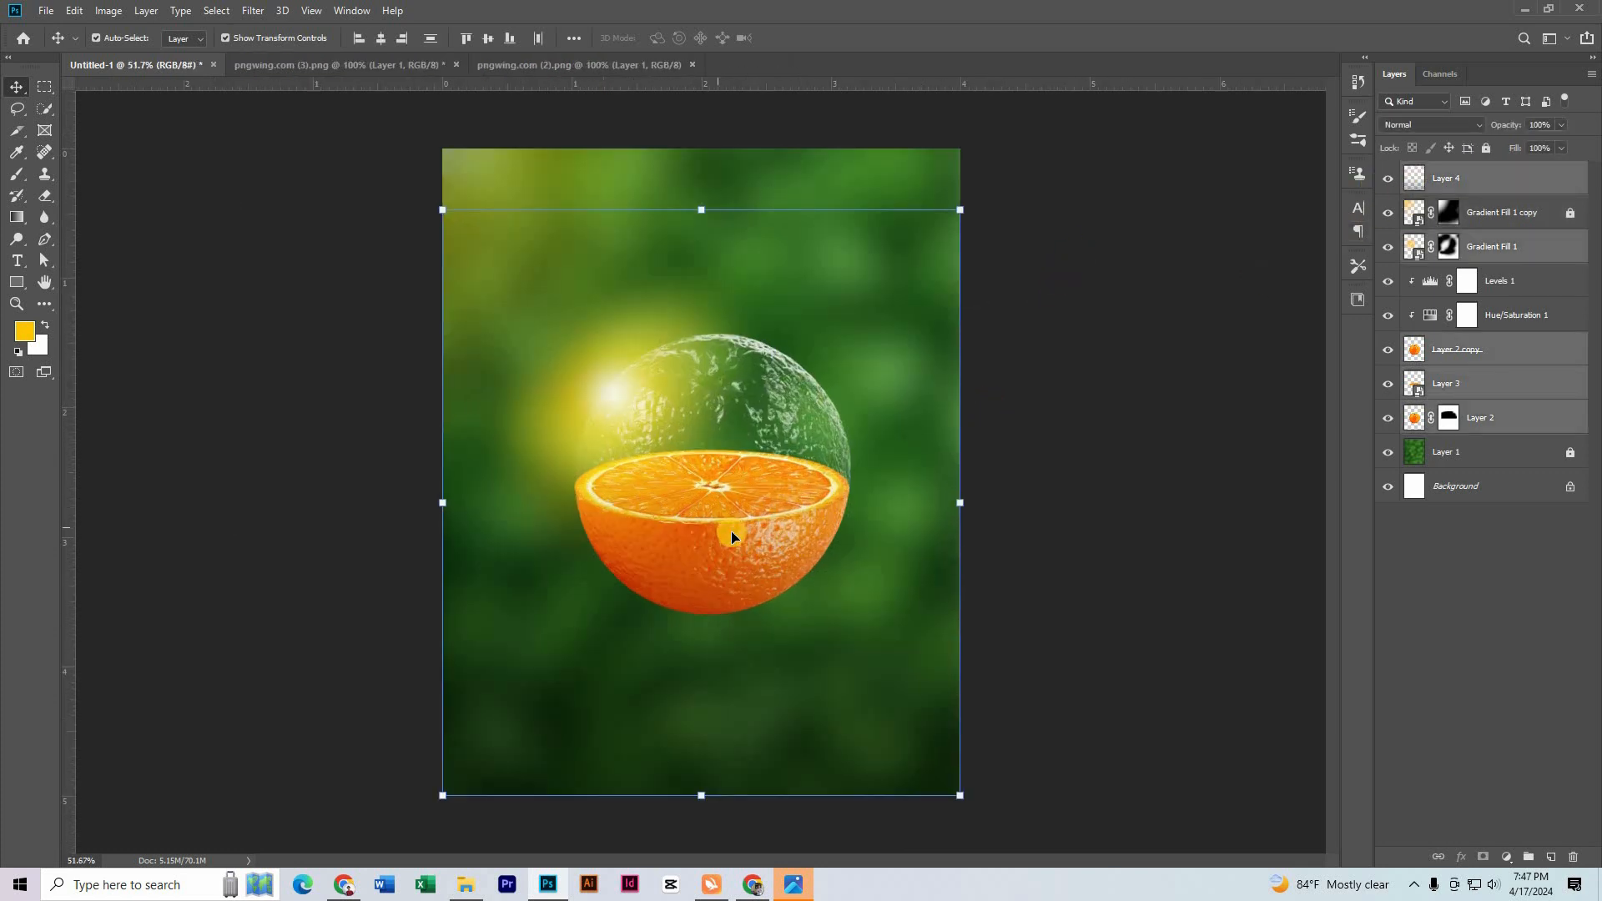
left_click_drag(729, 533, 729, 554)
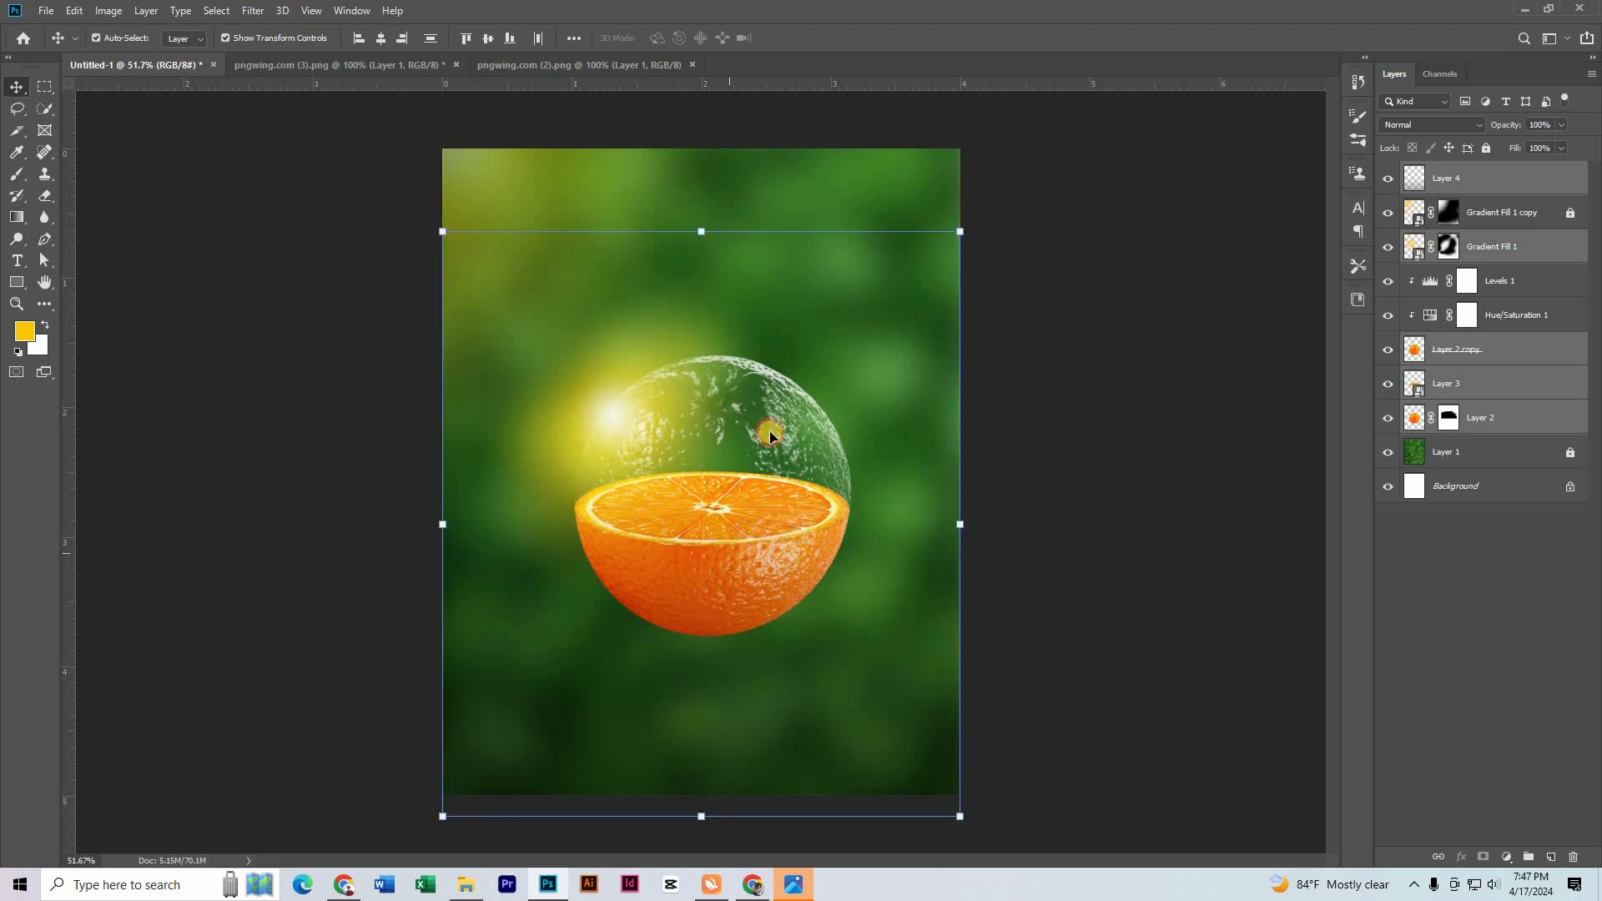
scroll(772, 429, "down", 1)
Move the dark gradient on Layer 4 back up to meet the canvas's bottom edge, and deselect it.
left_click(1142, 397)
left_click(827, 731)
left_click_drag(827, 731, 826, 721)
left_click(1126, 561)
scroll(702, 538, "down", 3)
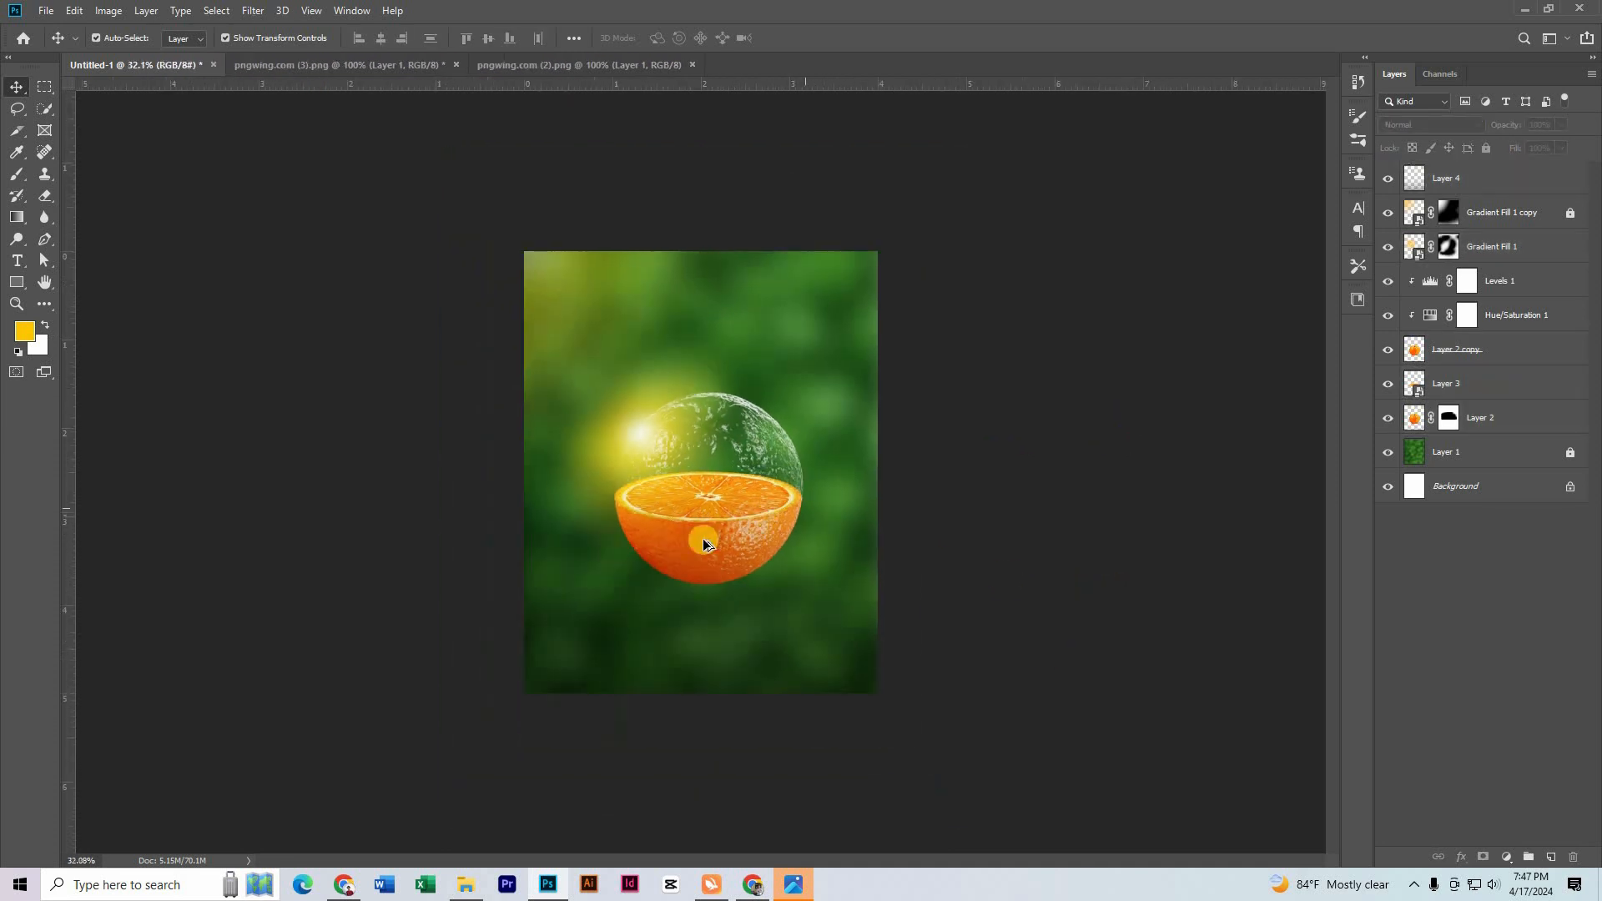
scroll(709, 525, "up", 3)
scroll(719, 510, "down", 3)
scroll(719, 510, "up", 2)
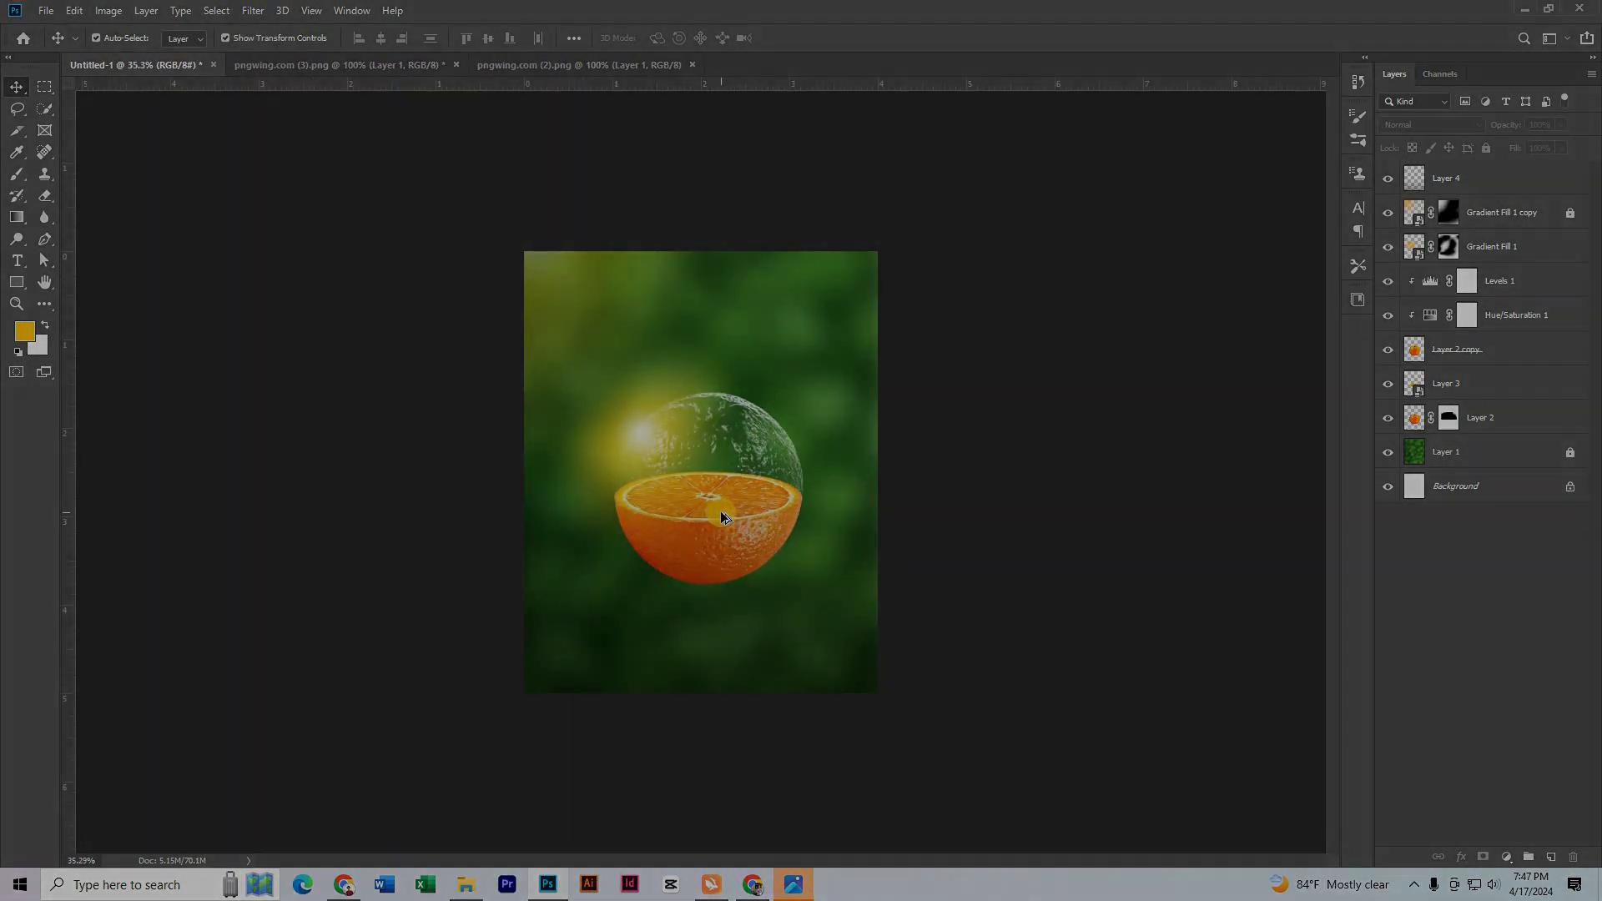
scroll(719, 510, "down", 2)
scroll(719, 511, "up", 3)
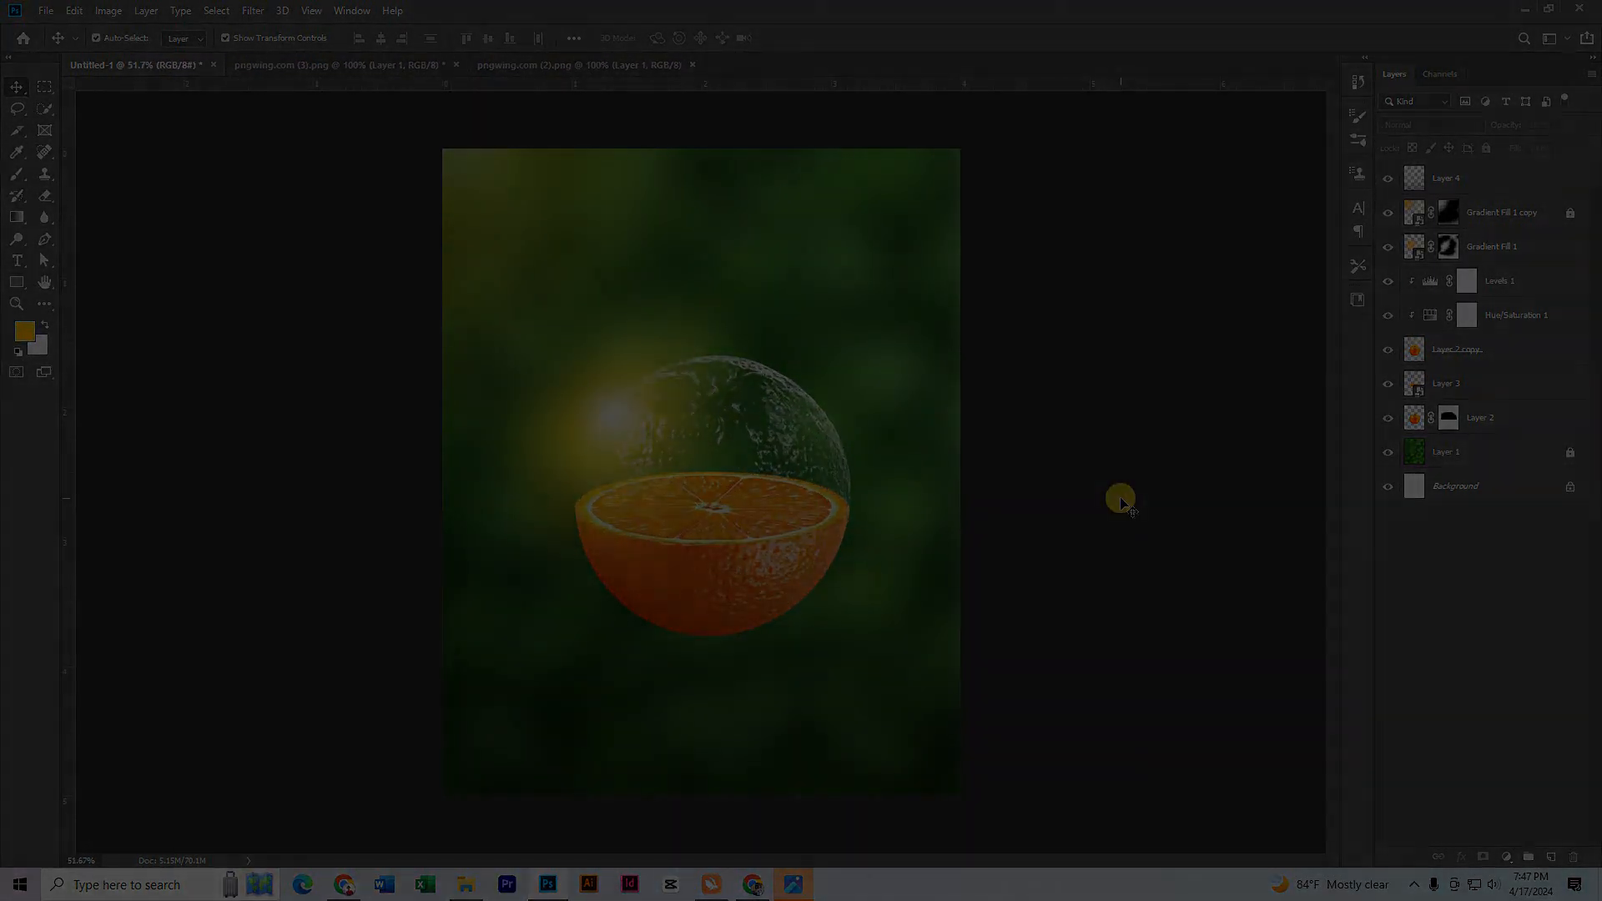